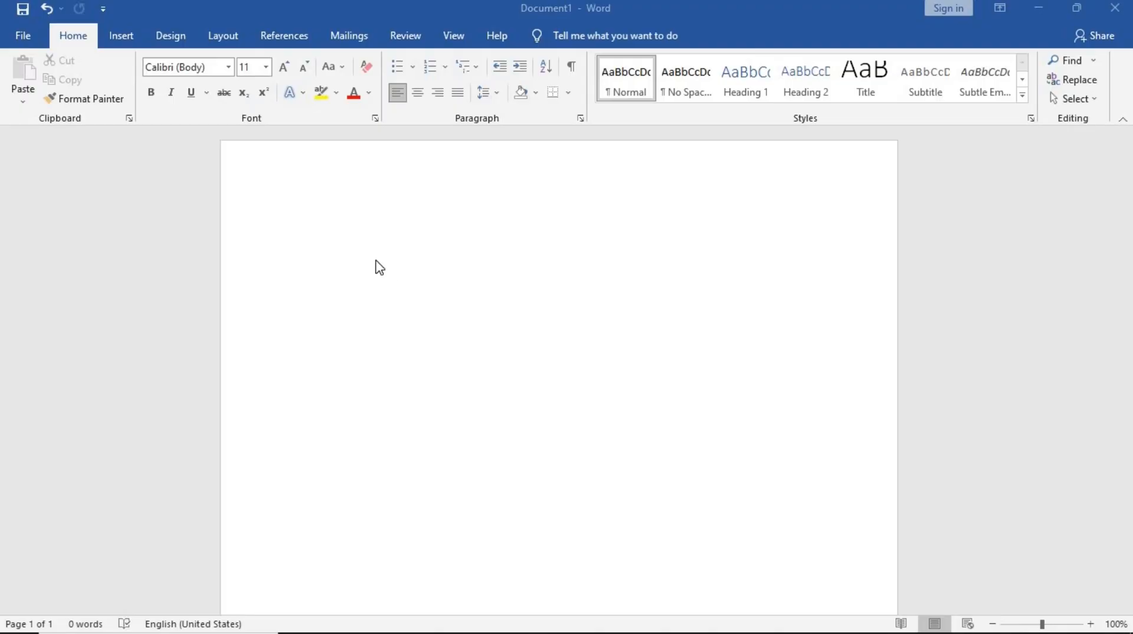
- Generate sample paragraphs at the top of the blank document using the =rand formula
click(379, 267)
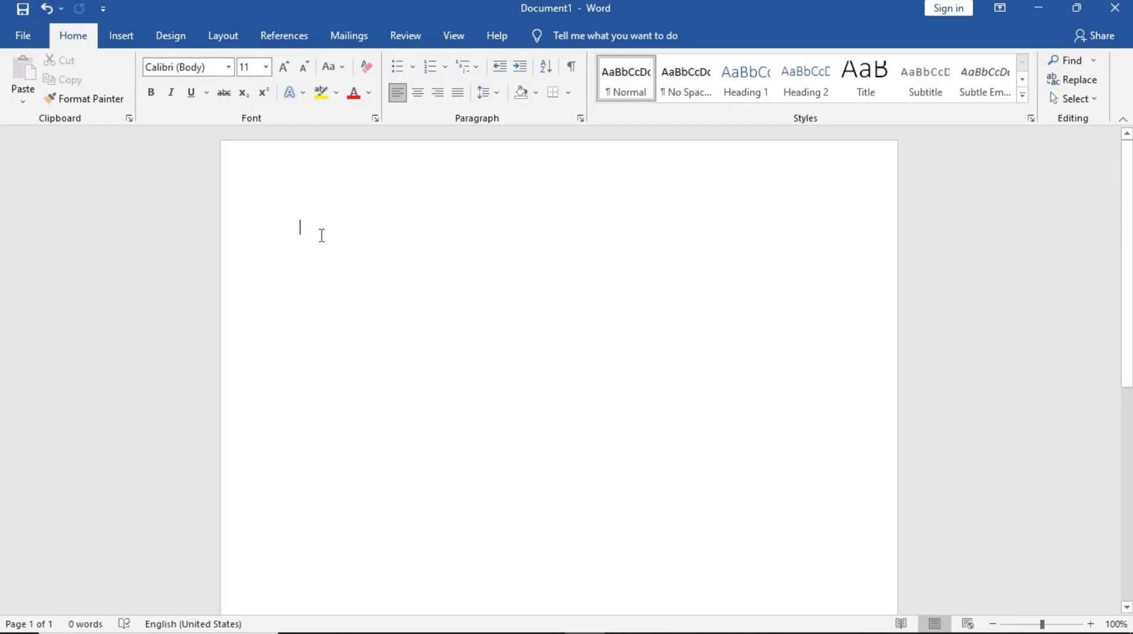
text(0)
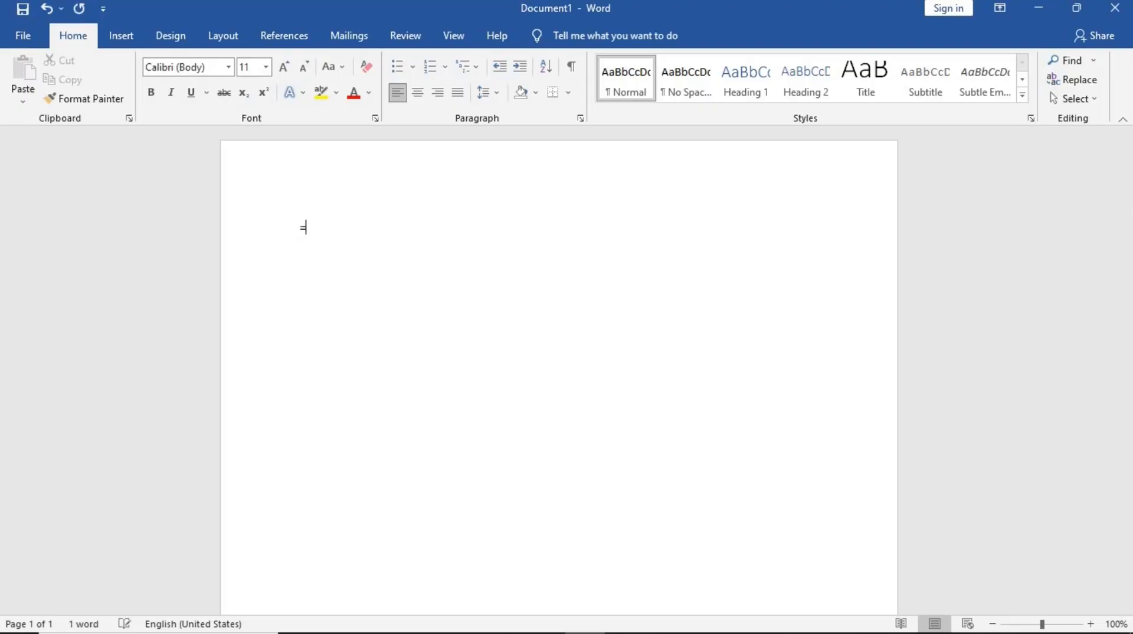
text(rand(80,3)
key(BackSpace)
text())
key(Return)
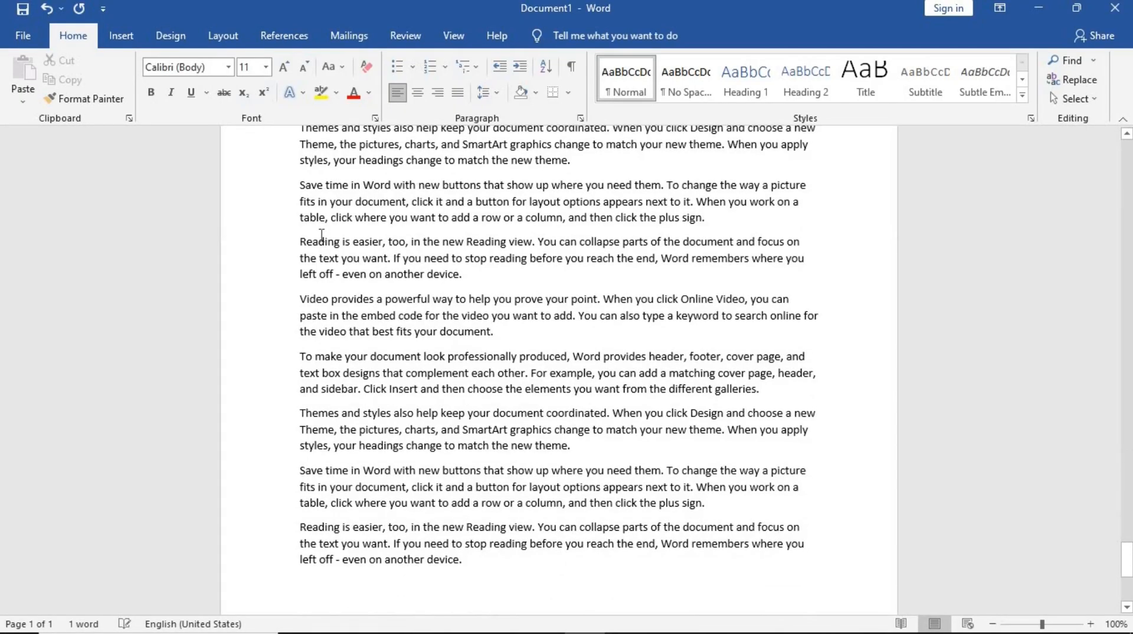
- Insert blank lines after the first 'Reading is easier' paragraph so the 'Video provides' paragraph moves to the next page
scroll(321, 234, up, 1)
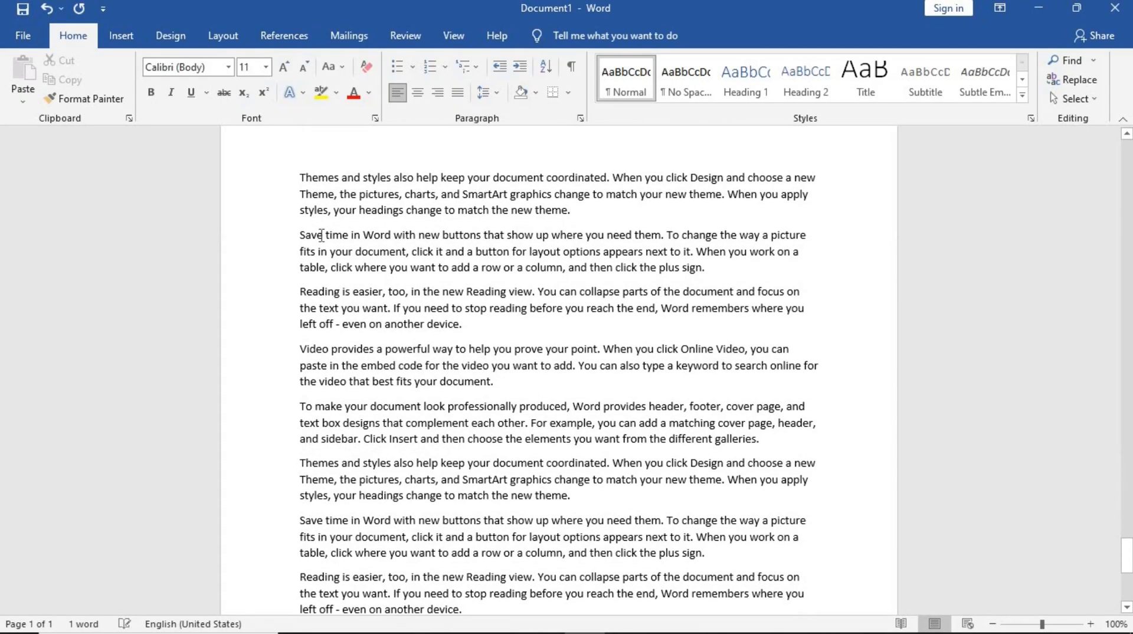
scroll(321, 234, up, 20)
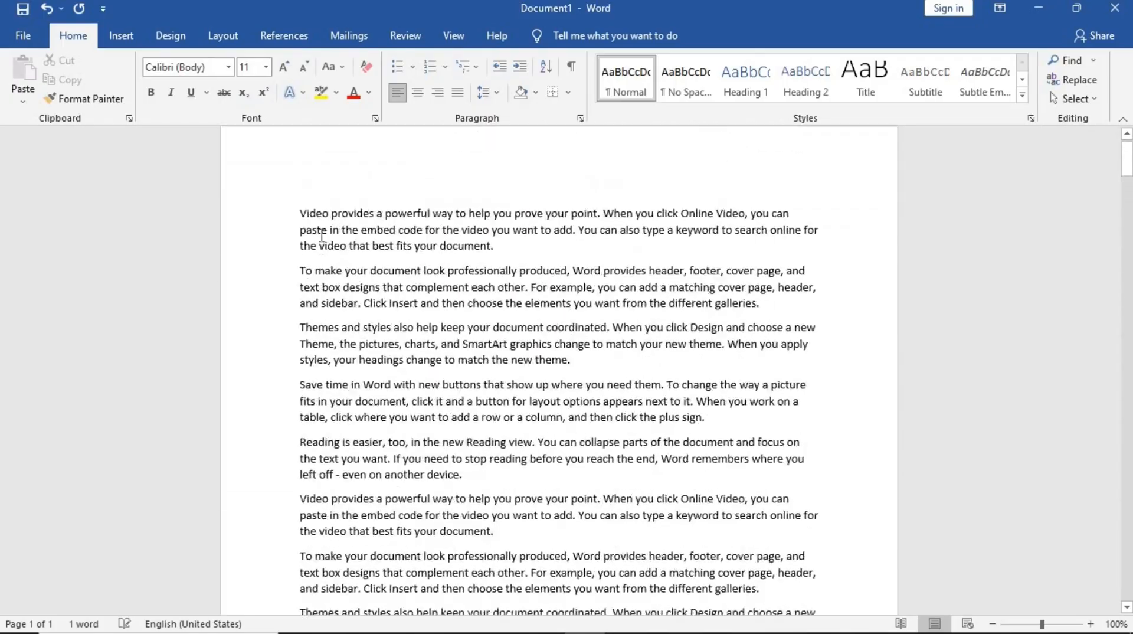
scroll(411, 295, down, 3)
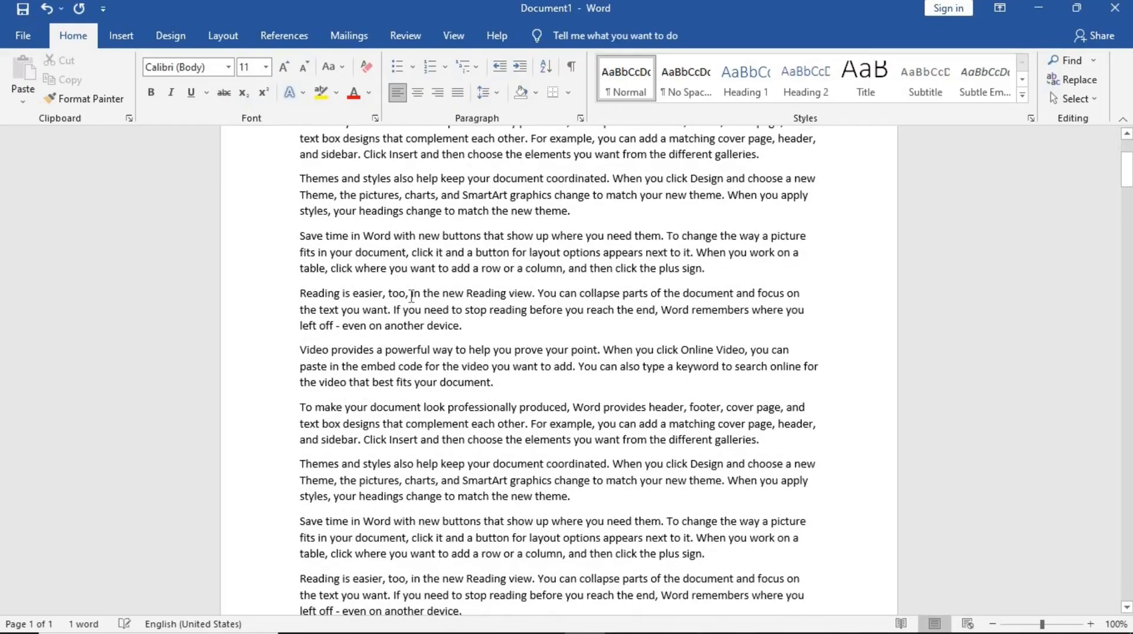
scroll(466, 293, down, 1)
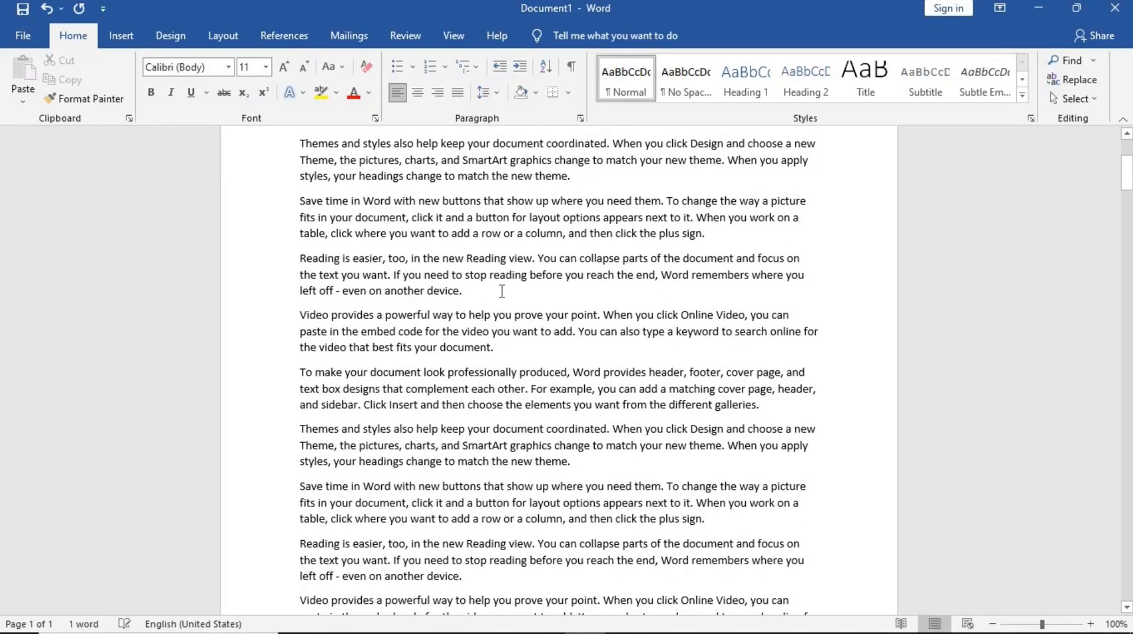
key(Return)
key(Return)
key(Return)
key(Return)
key(Return)
key(Return)
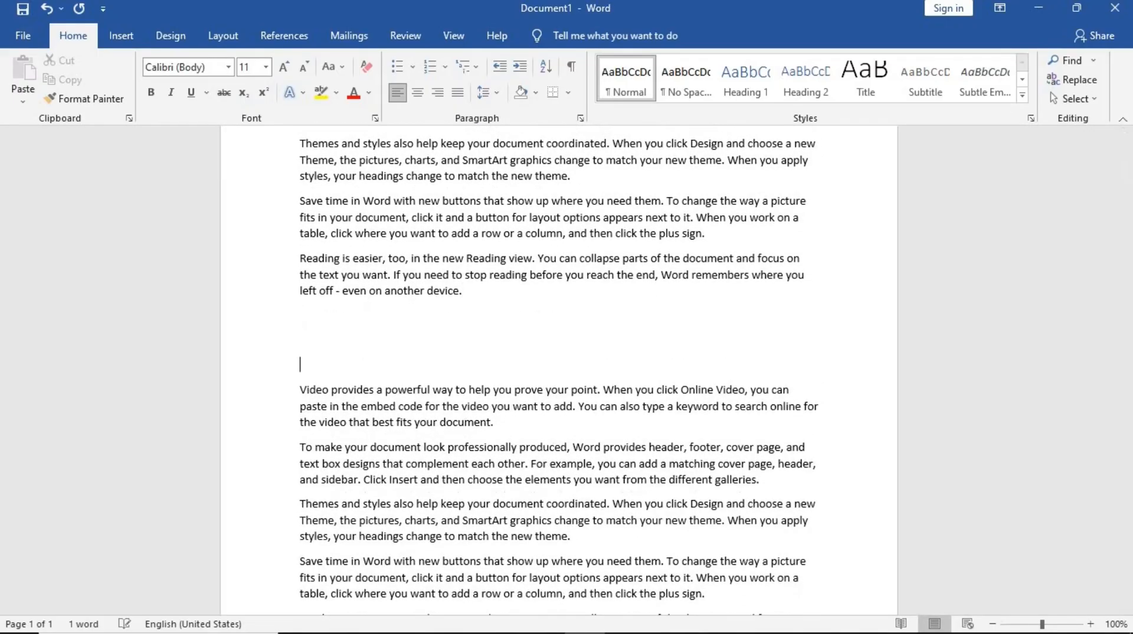
key(Return)
key(Return)
key(Return)
key(Return)
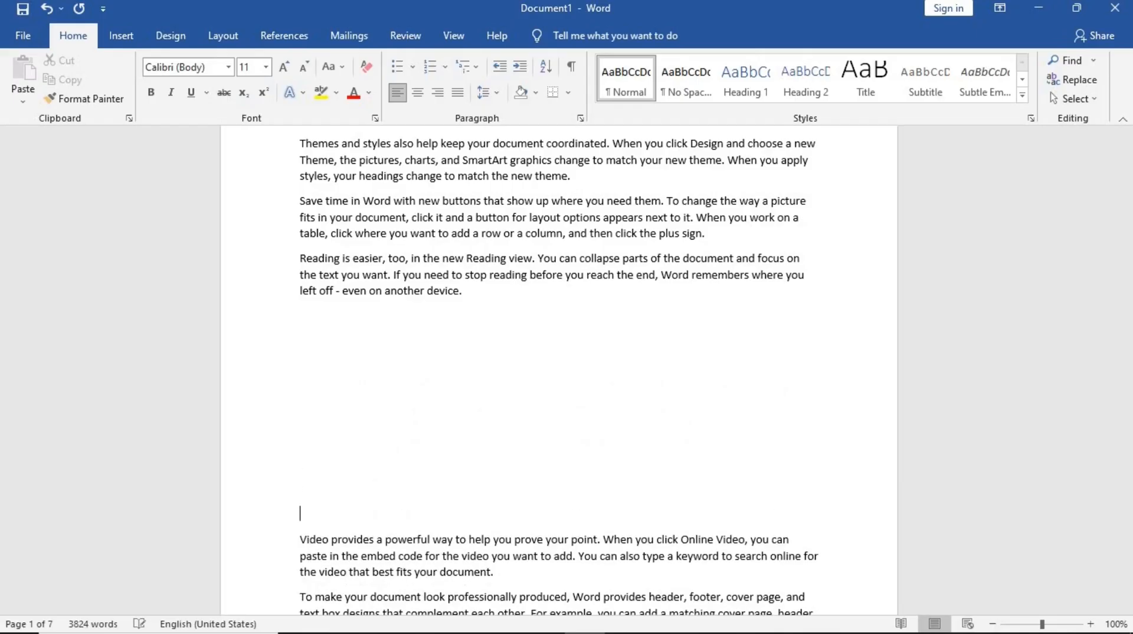
scroll(457, 412, down, 7)
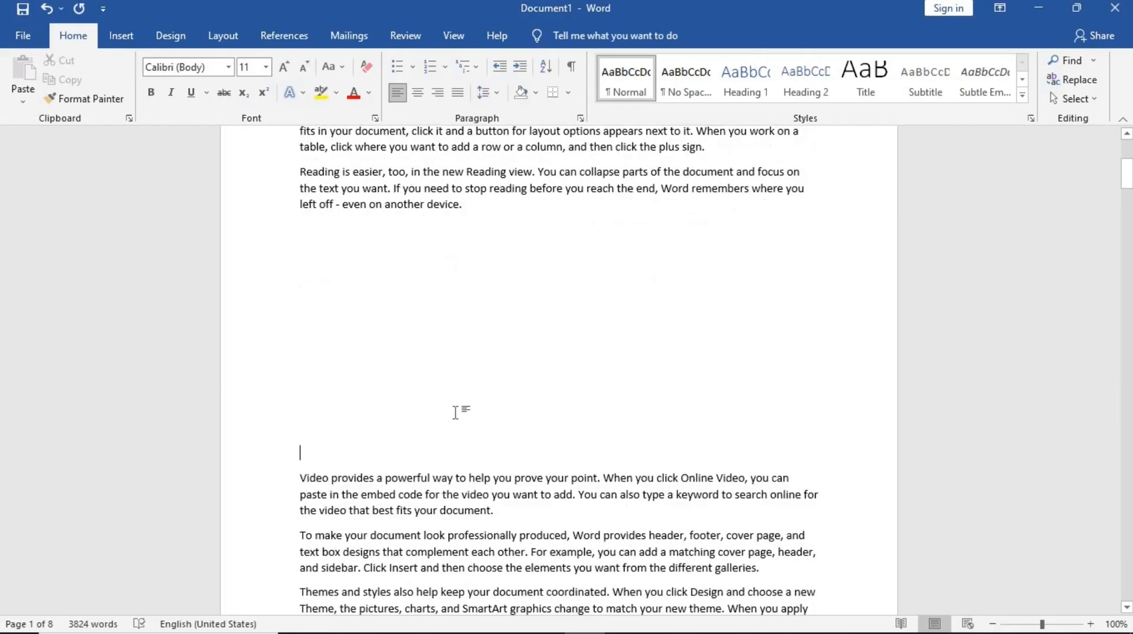
key(Return)
key(Return)
key(Return)
key(Return)
key(Return)
key(Return)
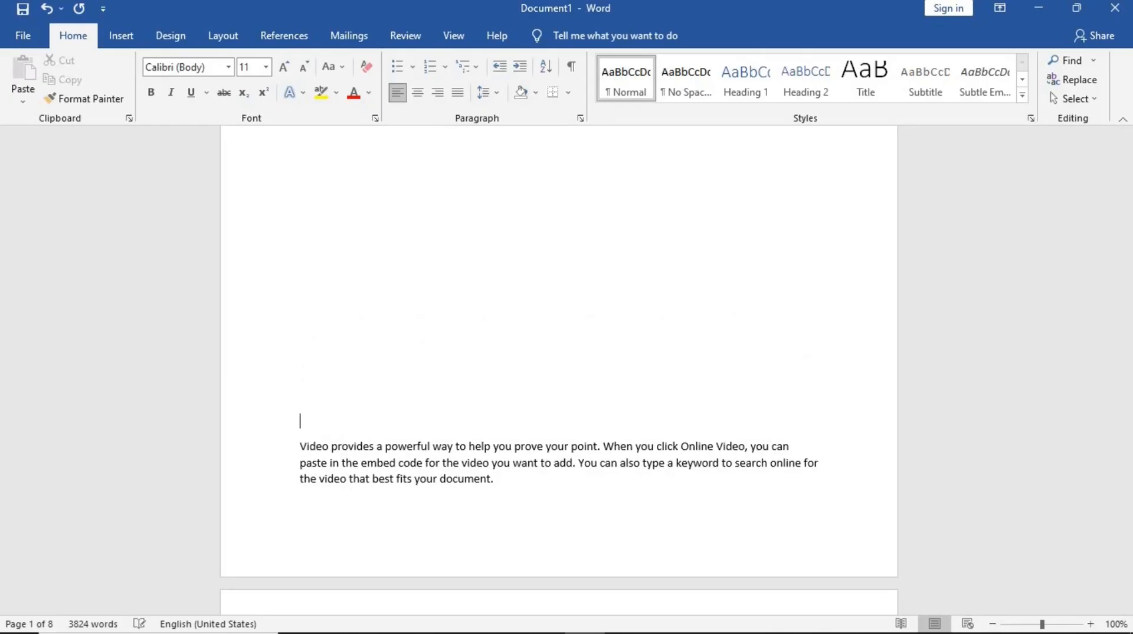
- Set the font of the 'Video provides' paragraph to Algerian
scroll(364, 331, down, 3)
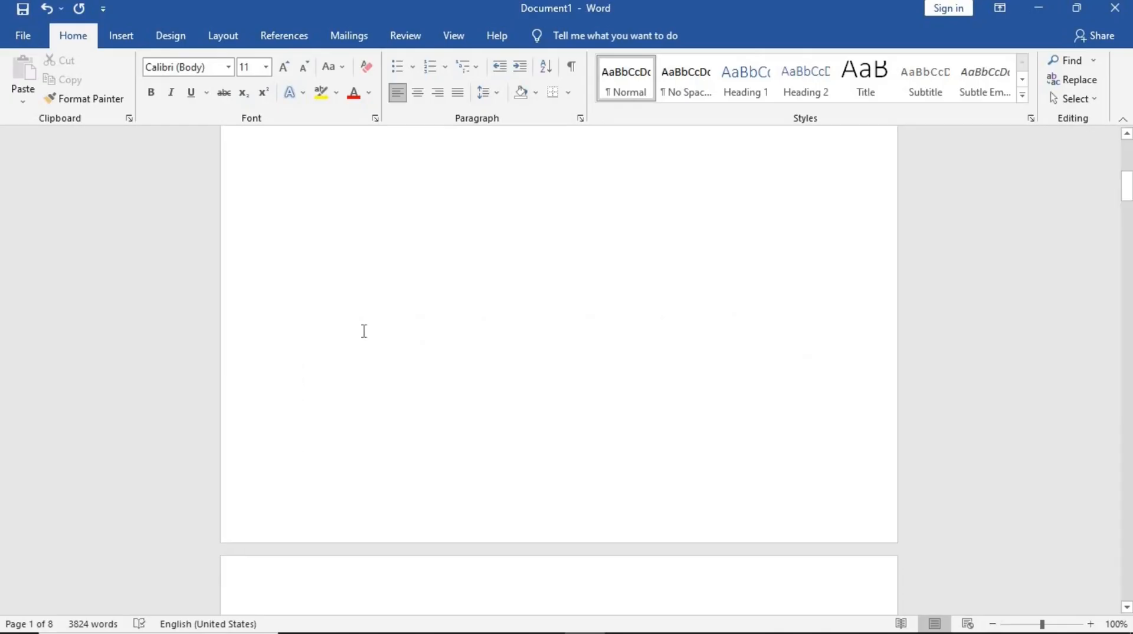
scroll(364, 331, up, 10)
scroll(364, 332, up, 5)
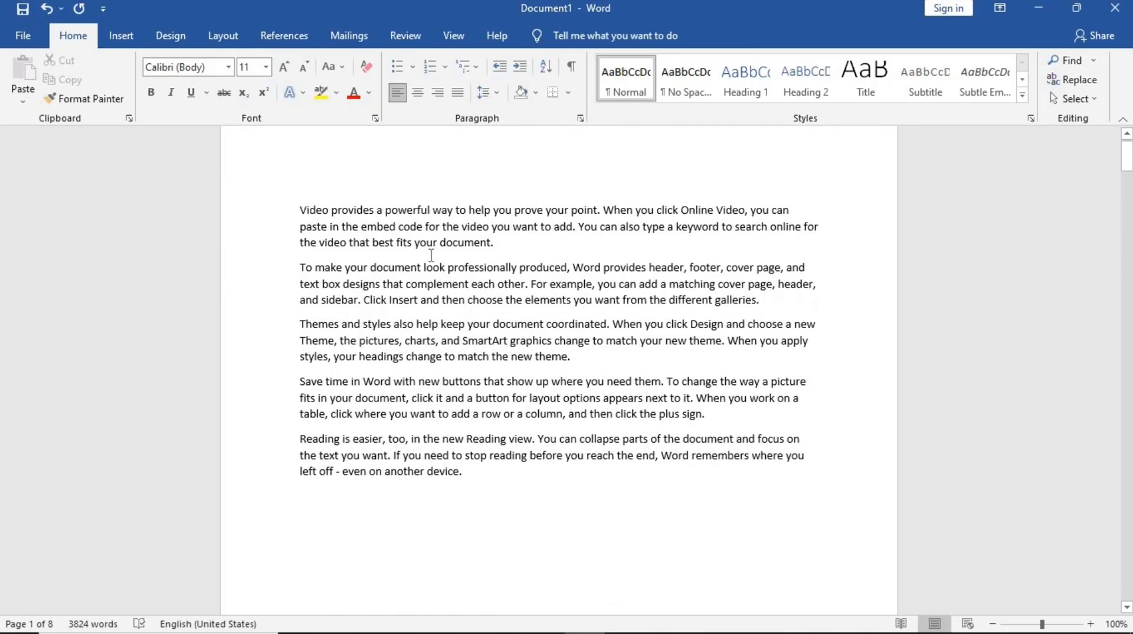
drag(506, 250, 295, 210)
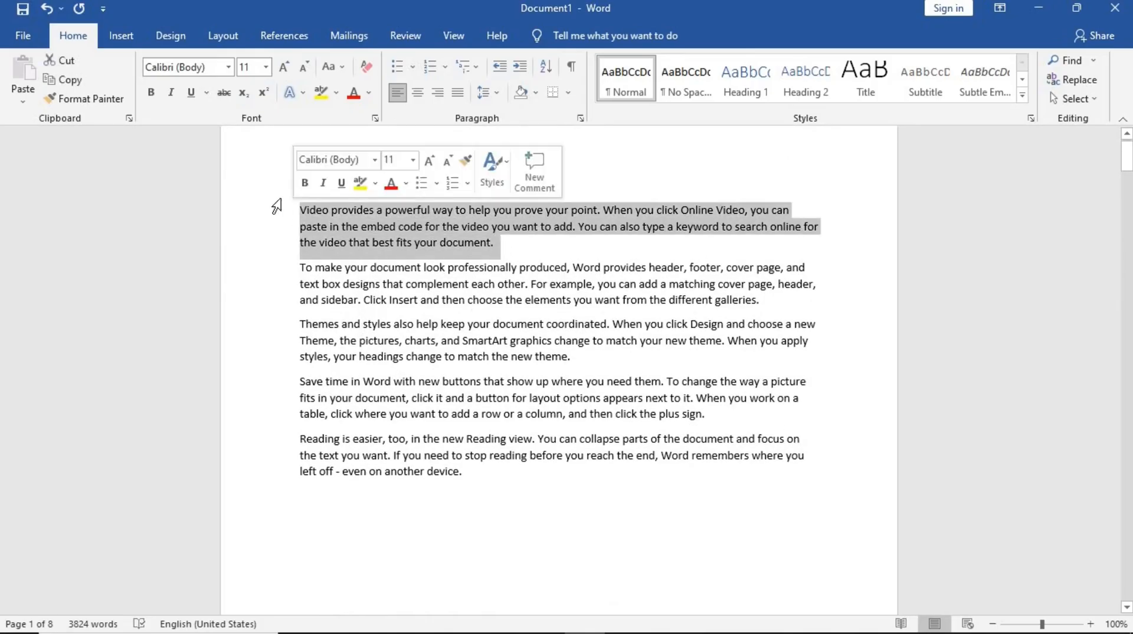
click(229, 66)
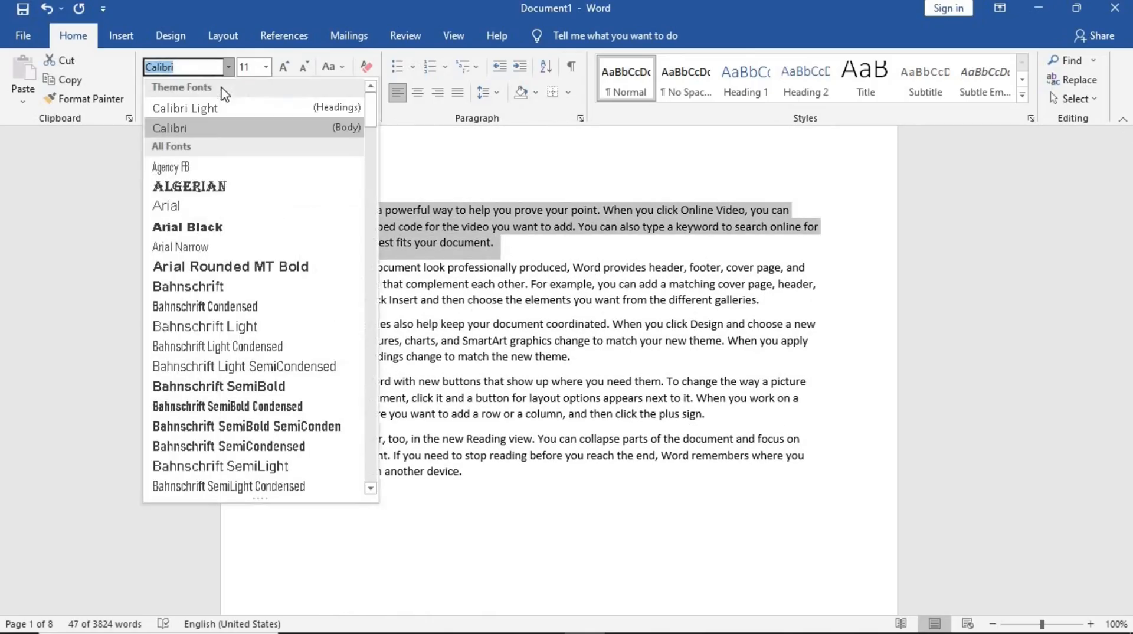
click(200, 187)
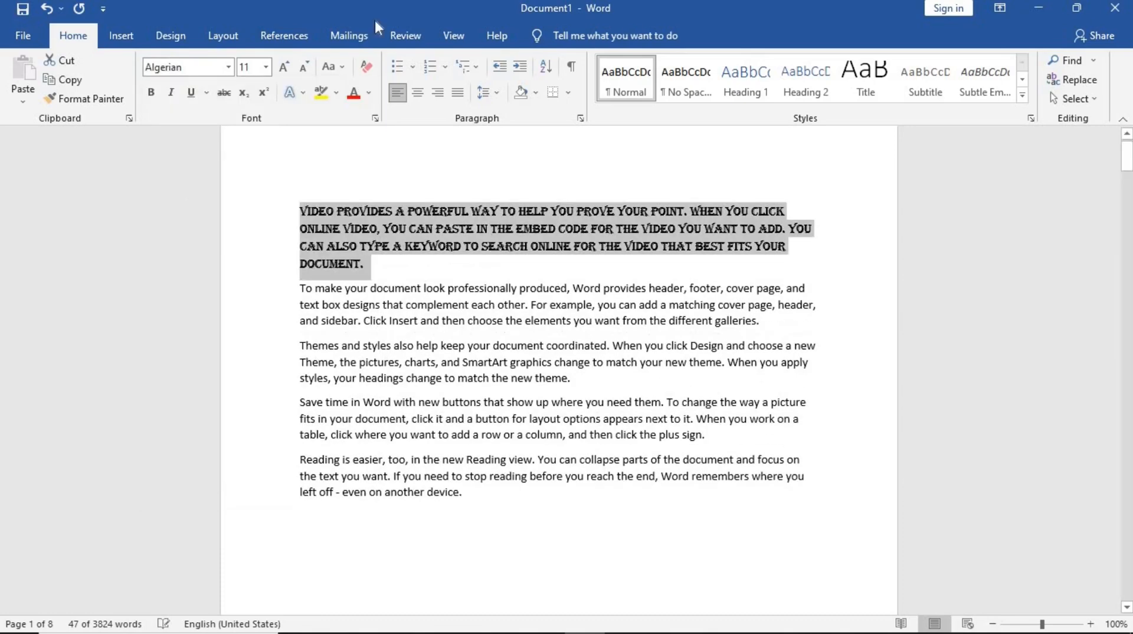
- Center the Algerian paragraph and set its font size to 12
click(417, 92)
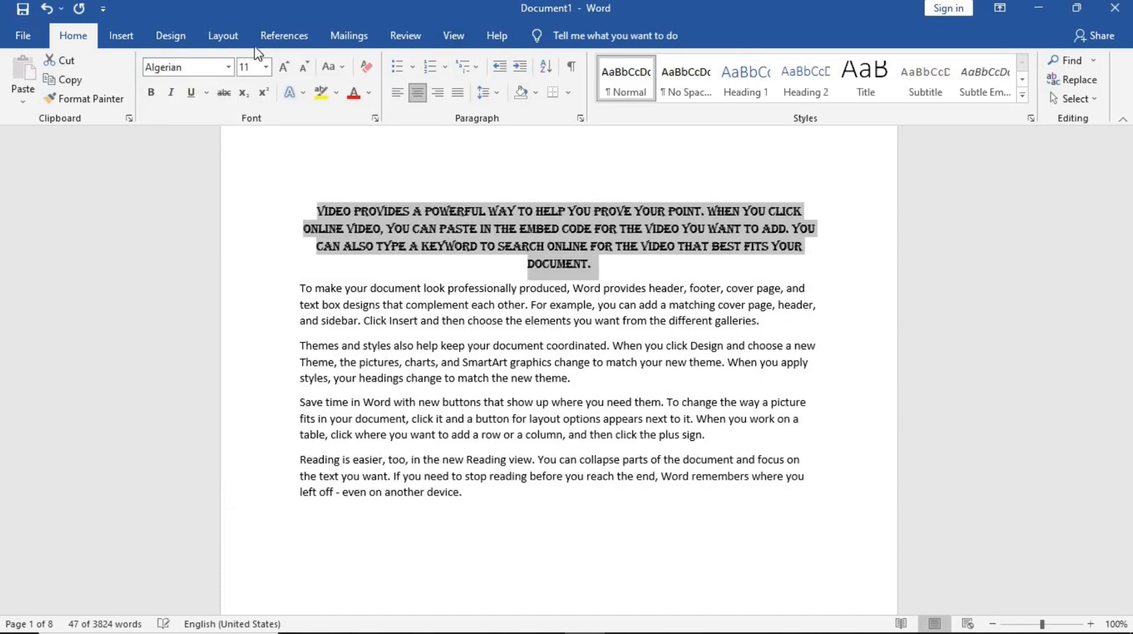
click(284, 67)
click(283, 69)
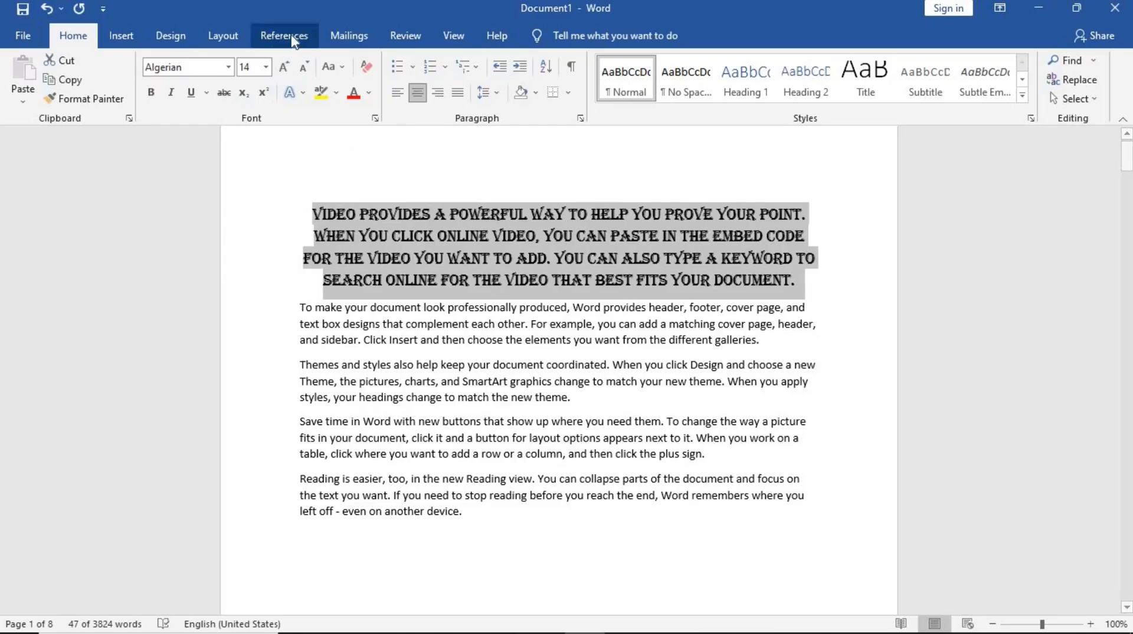
click(304, 68)
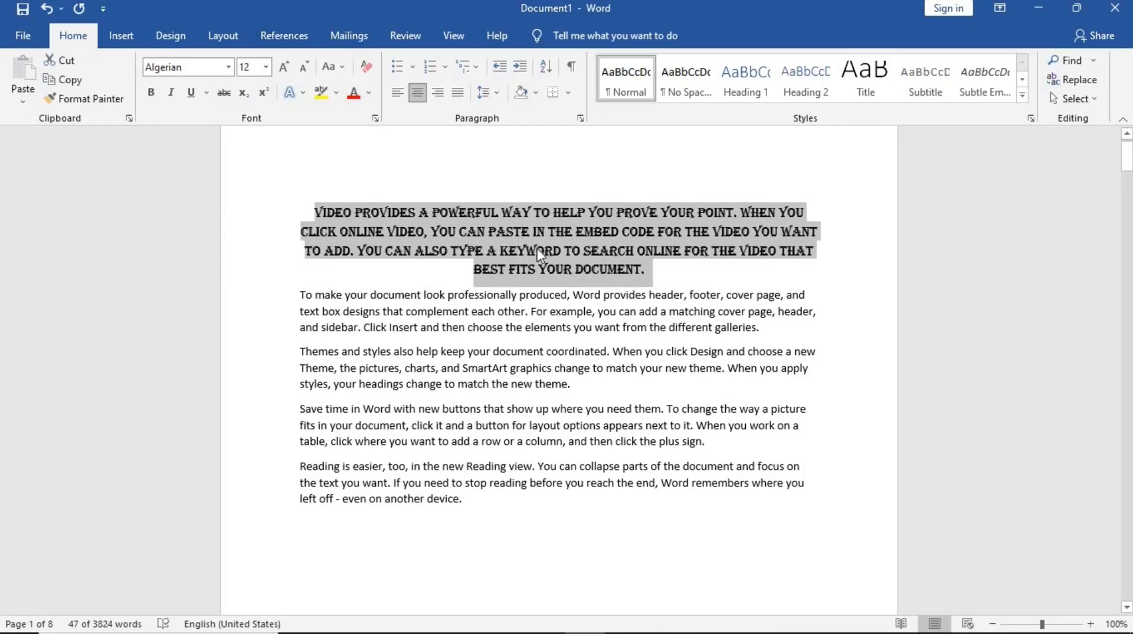
- Add two blank lines after the Algerian paragraph
click(658, 273)
key(Return)
key(Return)
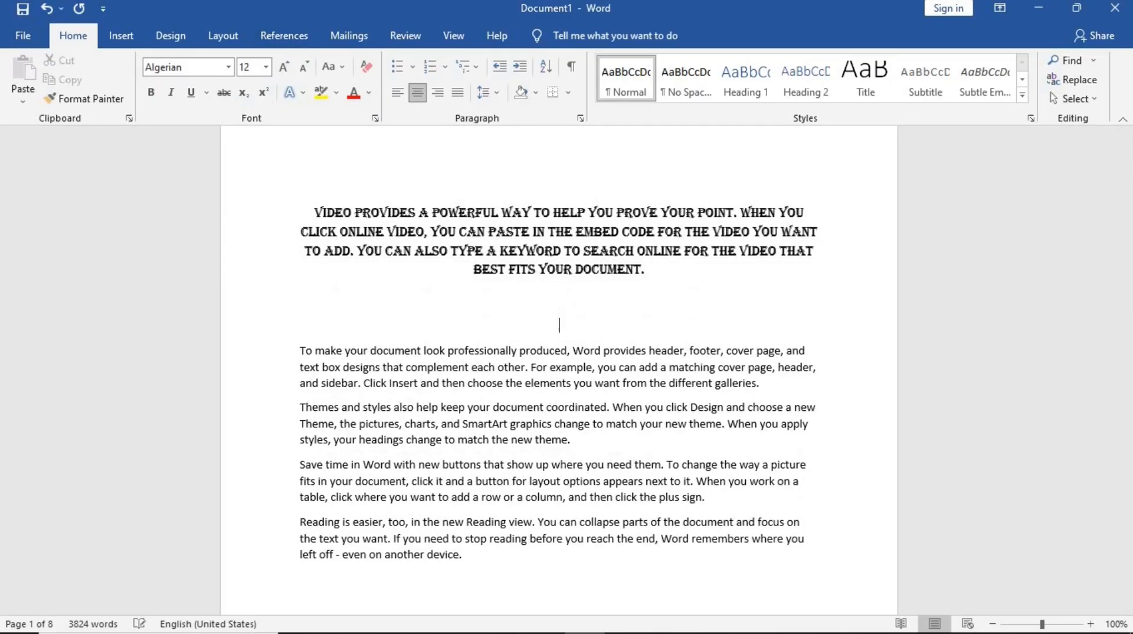
- Center the four body paragraphs below the Algerian paragraph
drag(278, 354, 458, 587)
click(417, 92)
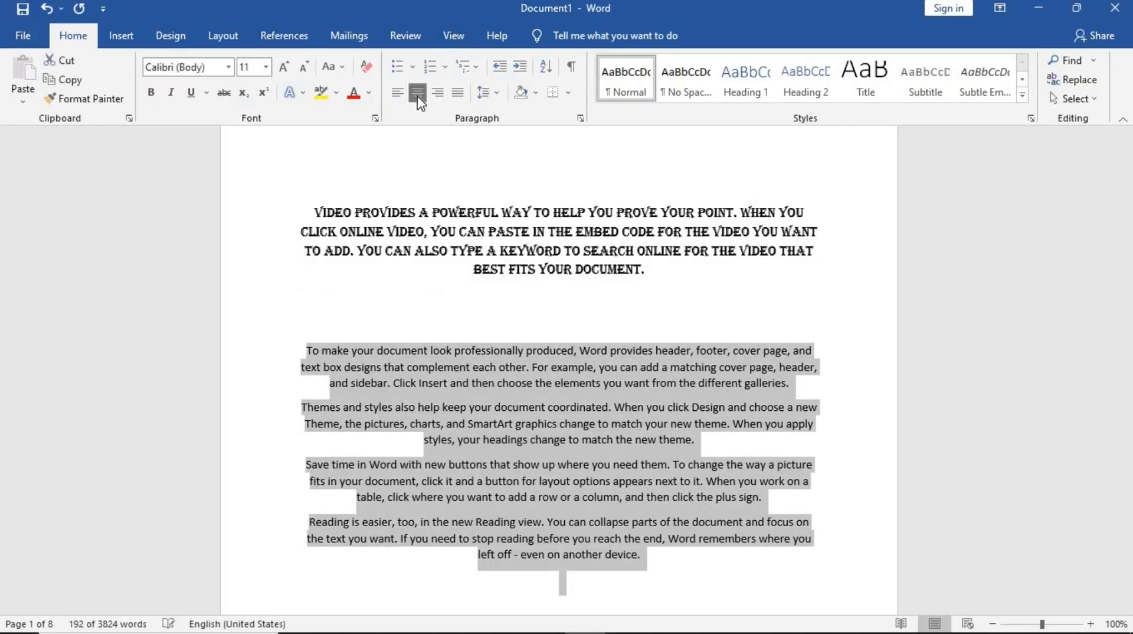
click(716, 434)
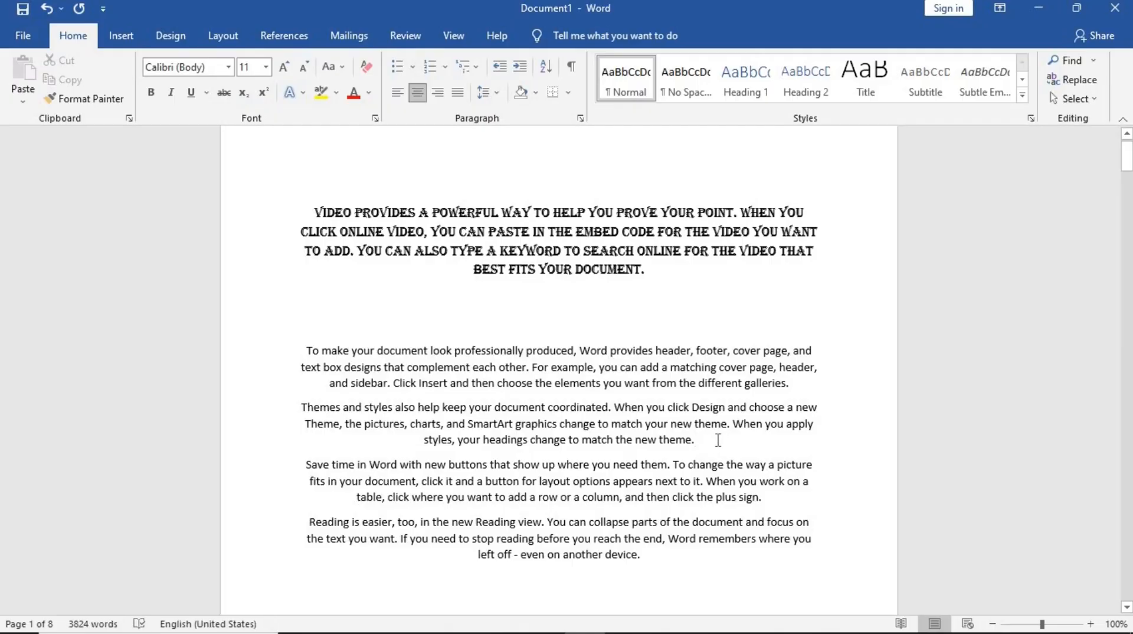
- Add blank lines after the 'Themes and styles' and 'Save time' paragraphs, deleting the period ending 'Save time'
key(Return)
scroll(788, 434, down, 3)
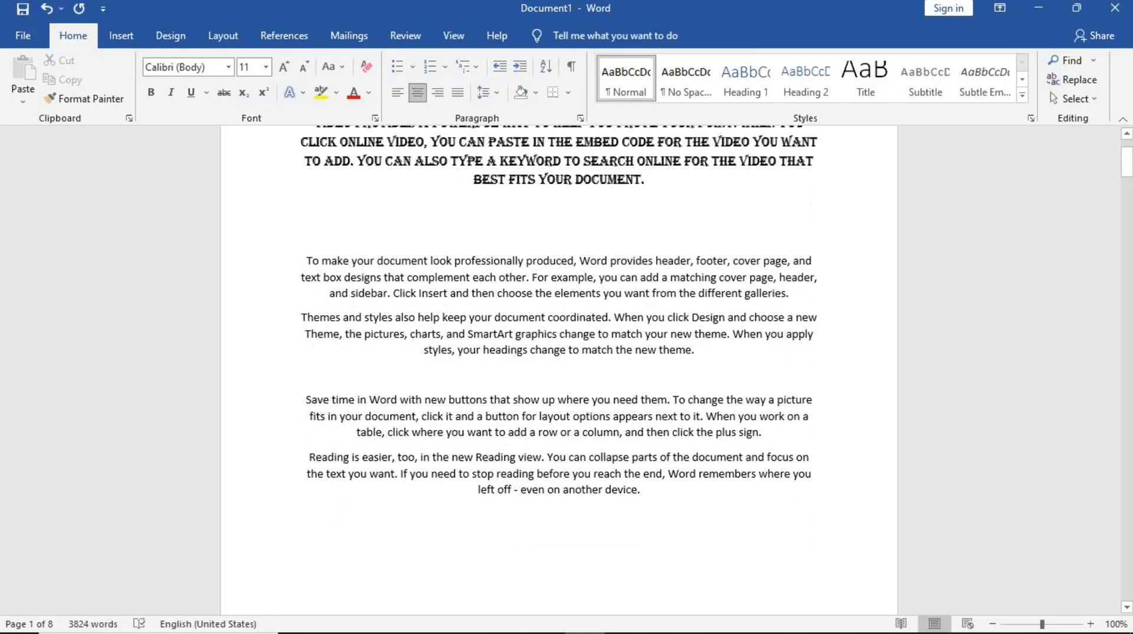
click(773, 430)
text(\])
key(BackSpace)
key(BackSpace)
key(BackSpace)
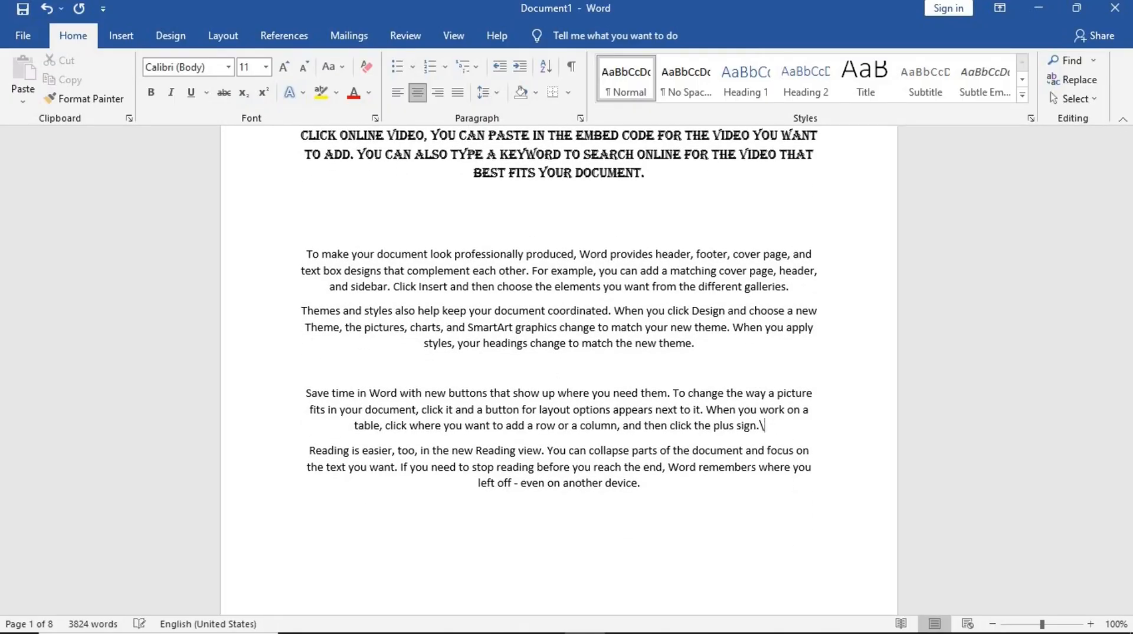
key(Return)
key(Return)
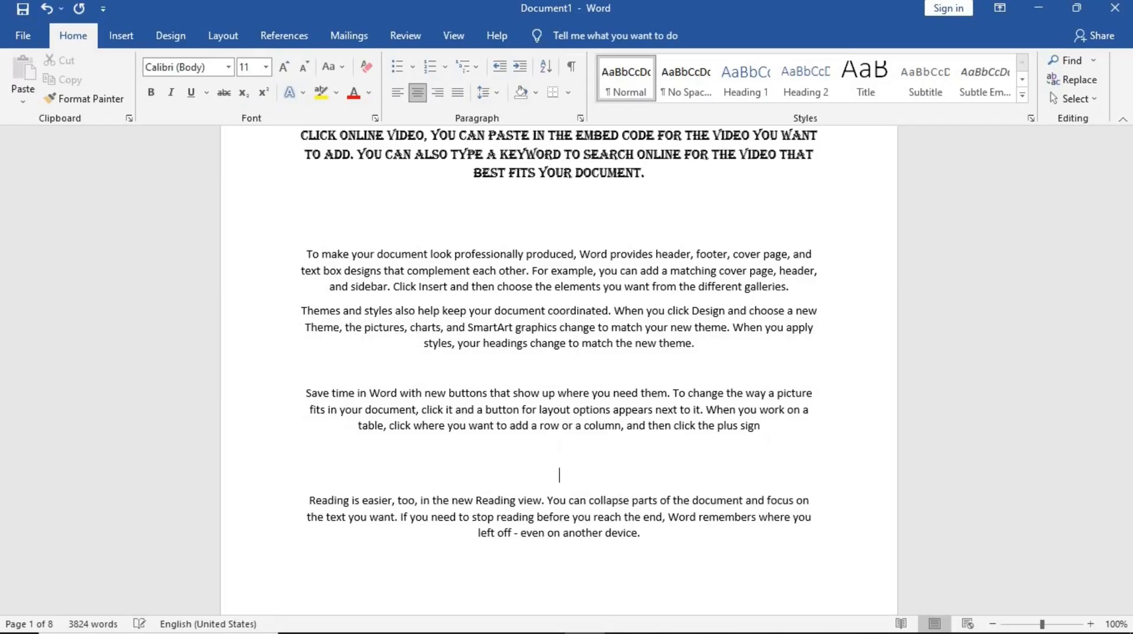
- Make the 'Reading is easier' paragraph italic and size 12
scroll(626, 399, down, 2)
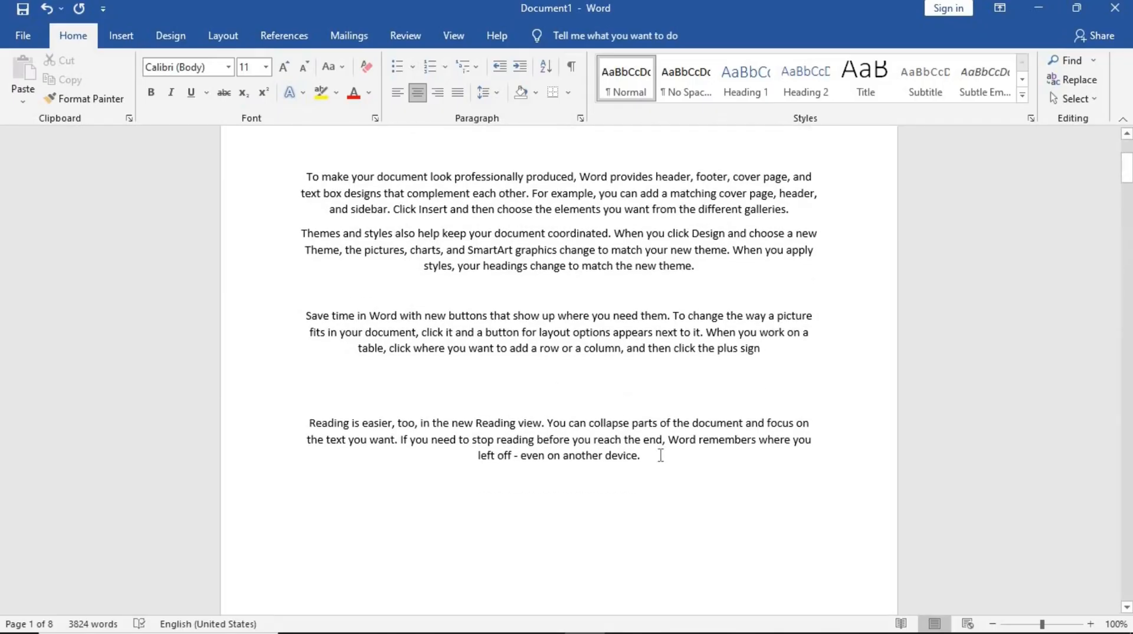
drag(663, 455, 361, 438)
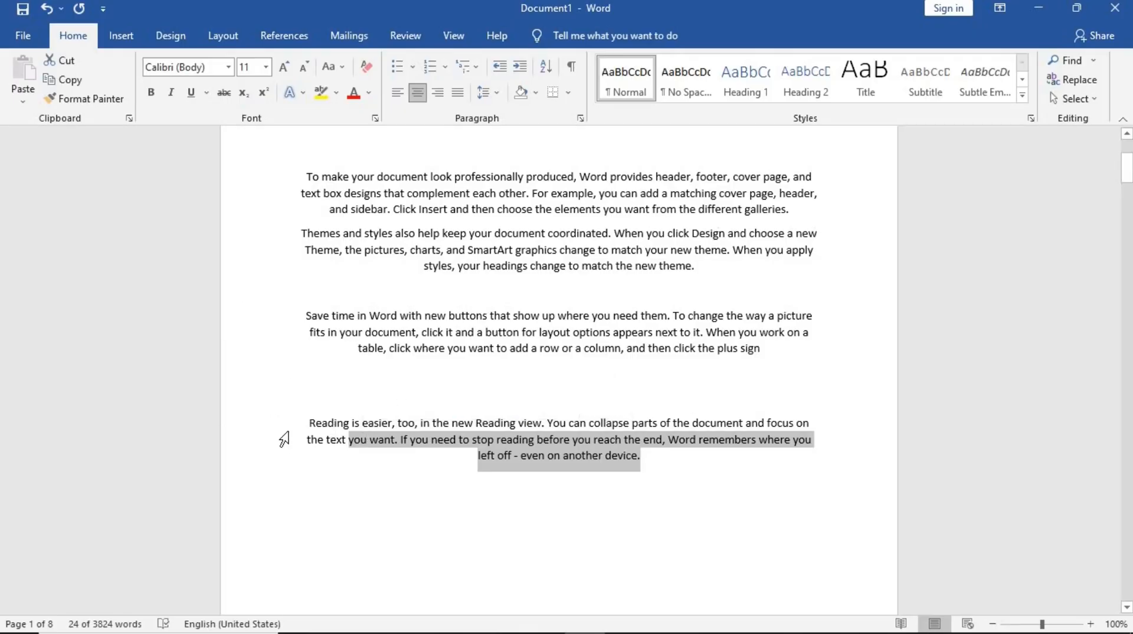
mouse_move(289, 434)
mouse_down()
mouse_move(288, 462)
mouse_move(278, 425)
mouse_up()
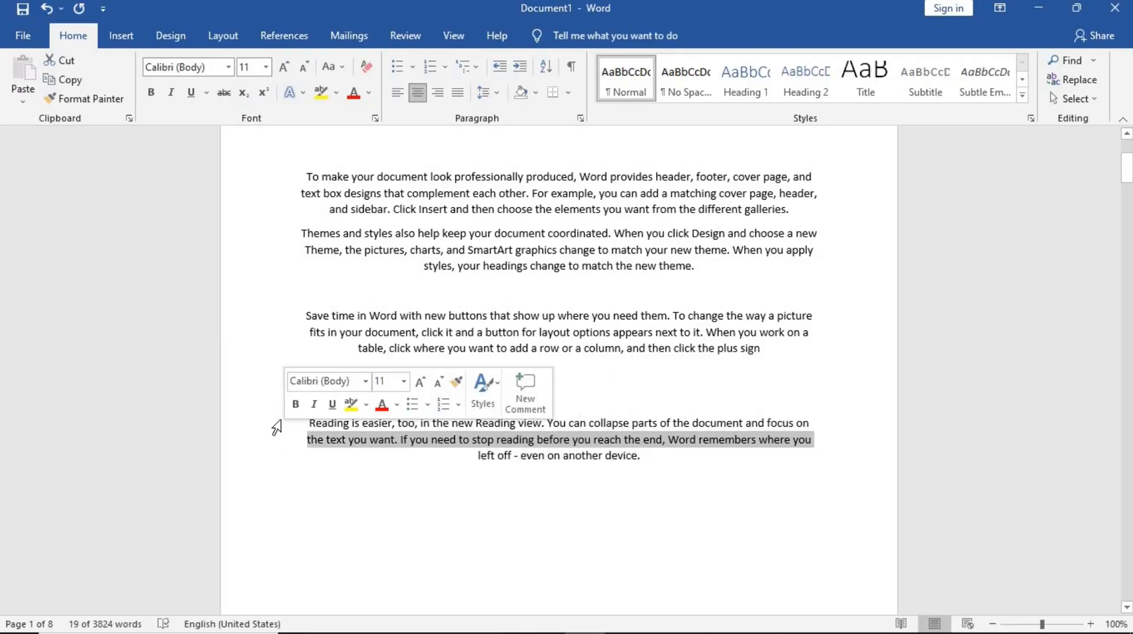
double_click(278, 454)
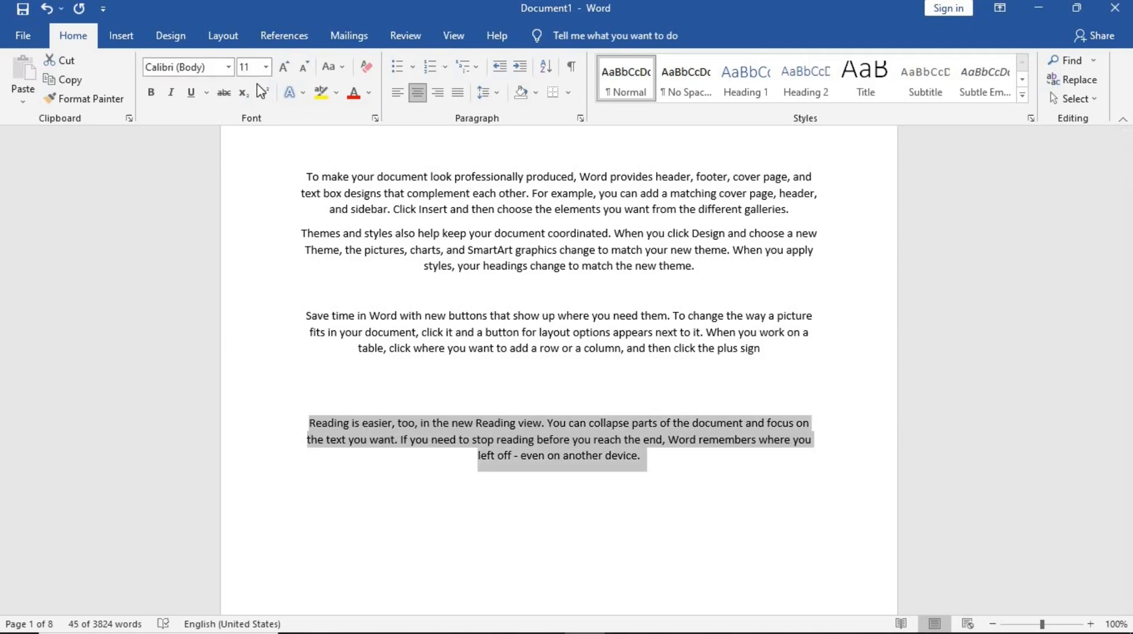
click(170, 92)
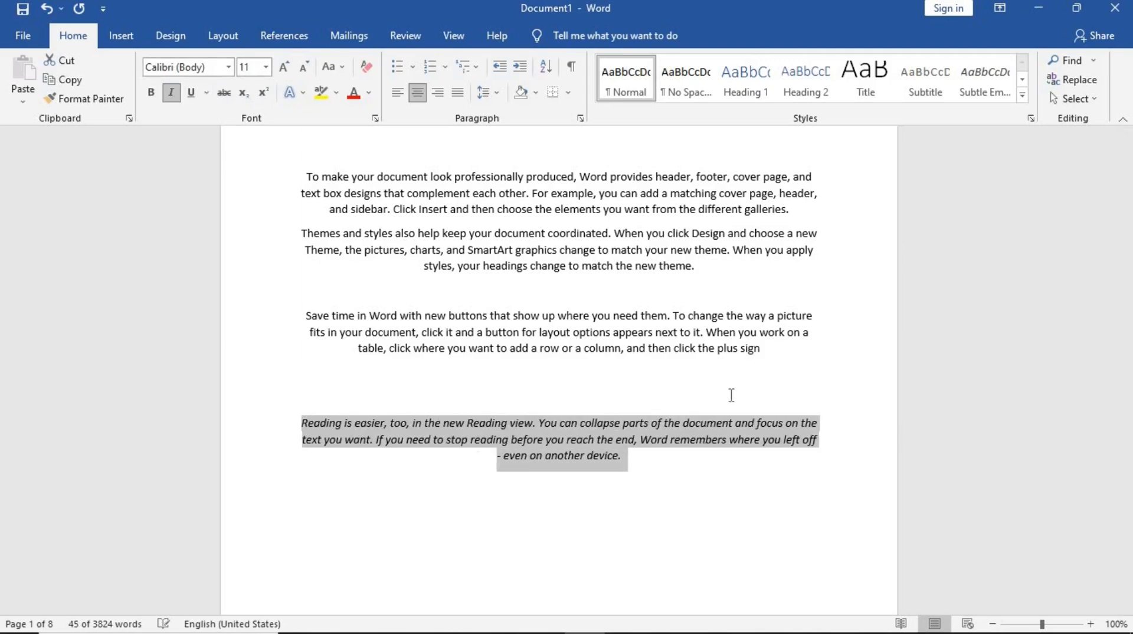
click(284, 67)
scroll(501, 474, down, 5)
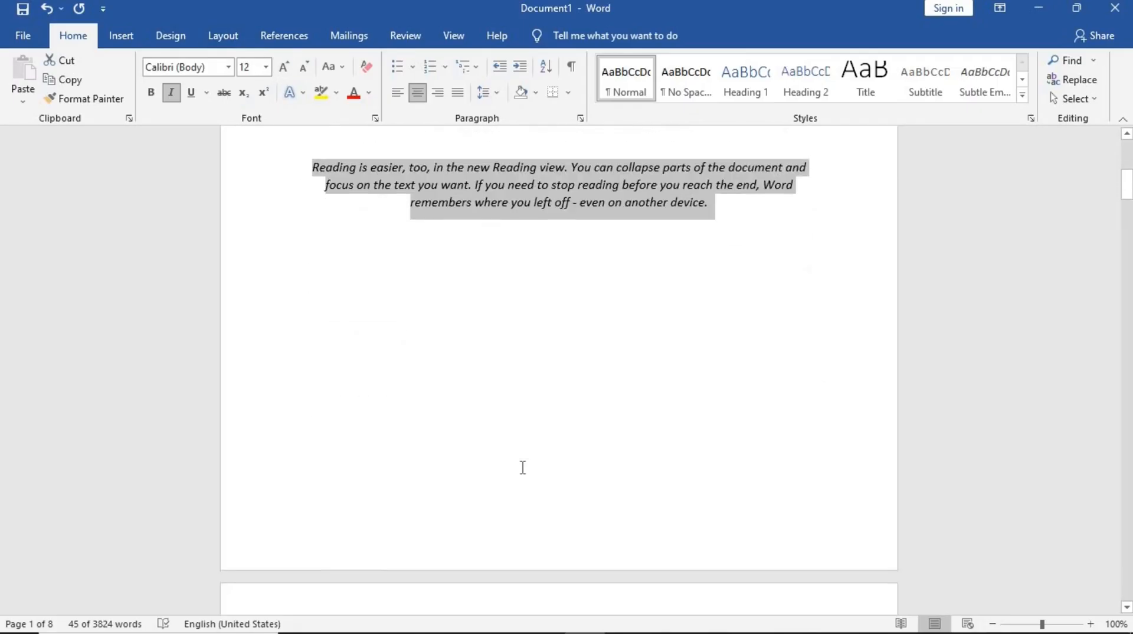
- Insert several blank lines between the 'Save time' and 'Reading is easier' paragraphs
scroll(522, 467, up, 2)
click(559, 225)
key(Return)
key(Return)
key(Return)
key(Return)
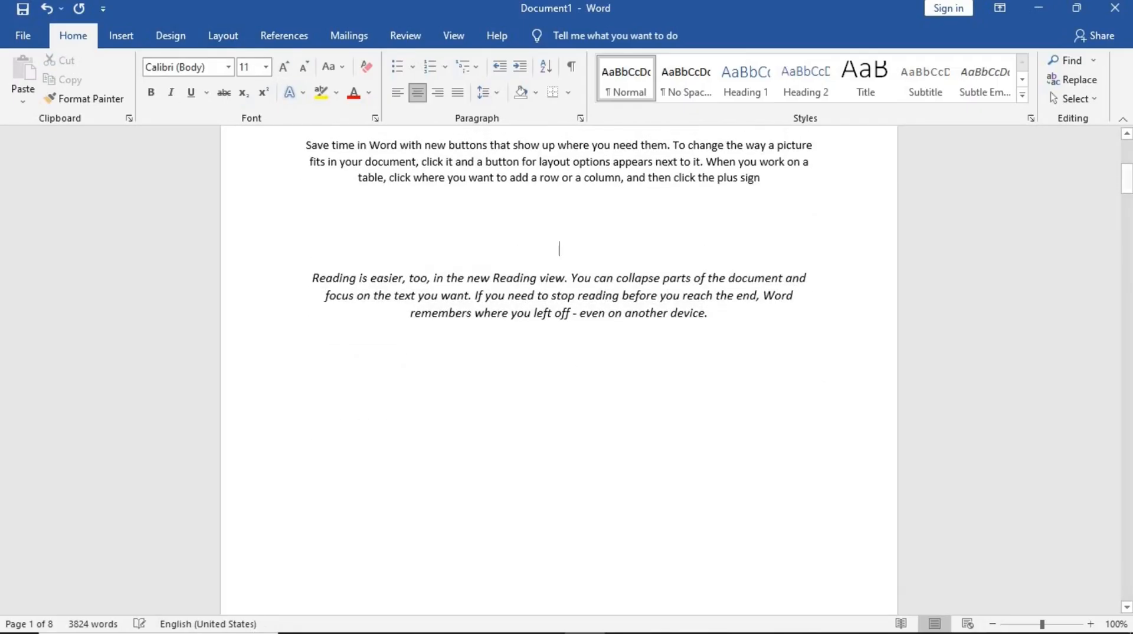
scroll(736, 284, up, 3)
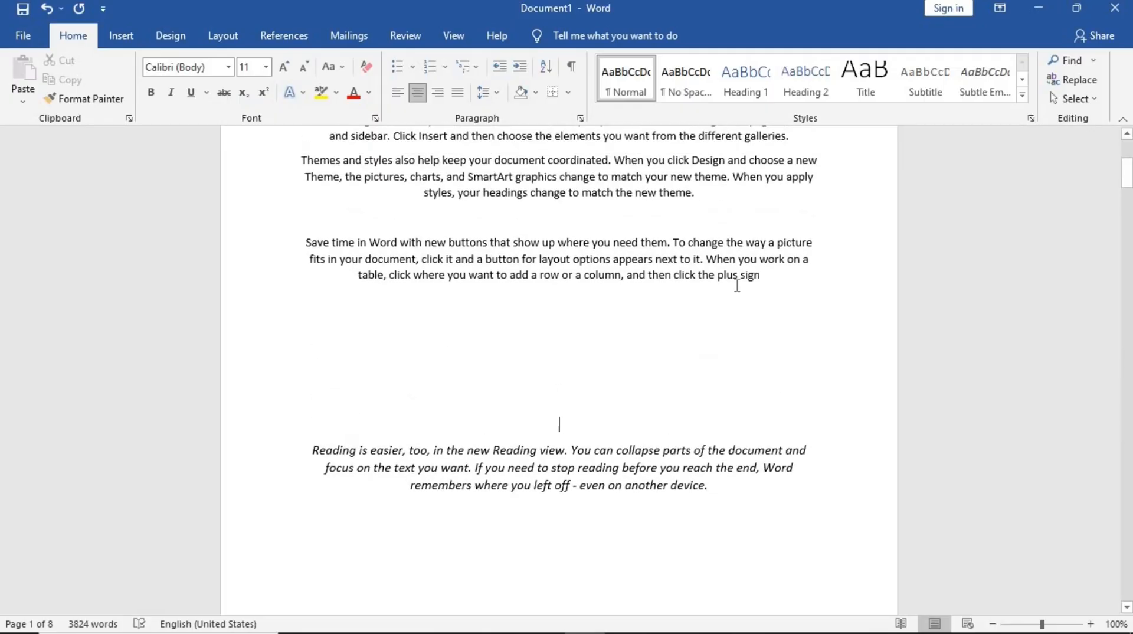
scroll(736, 344, up, 4)
scroll(732, 344, up, 1)
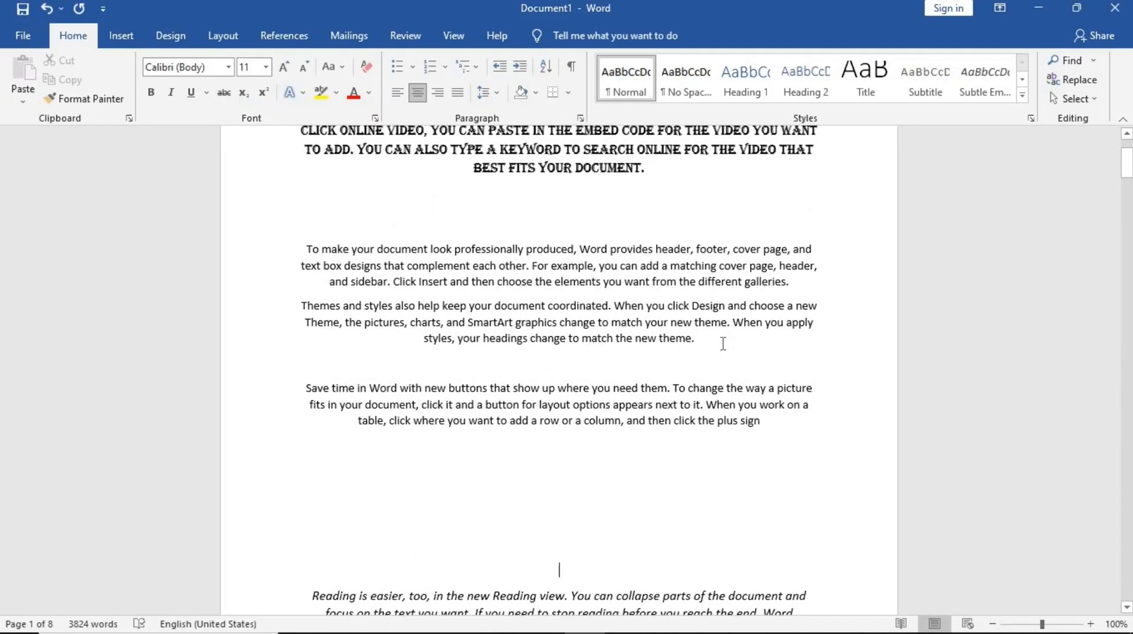
key(Return)
key(Return)
key(Return)
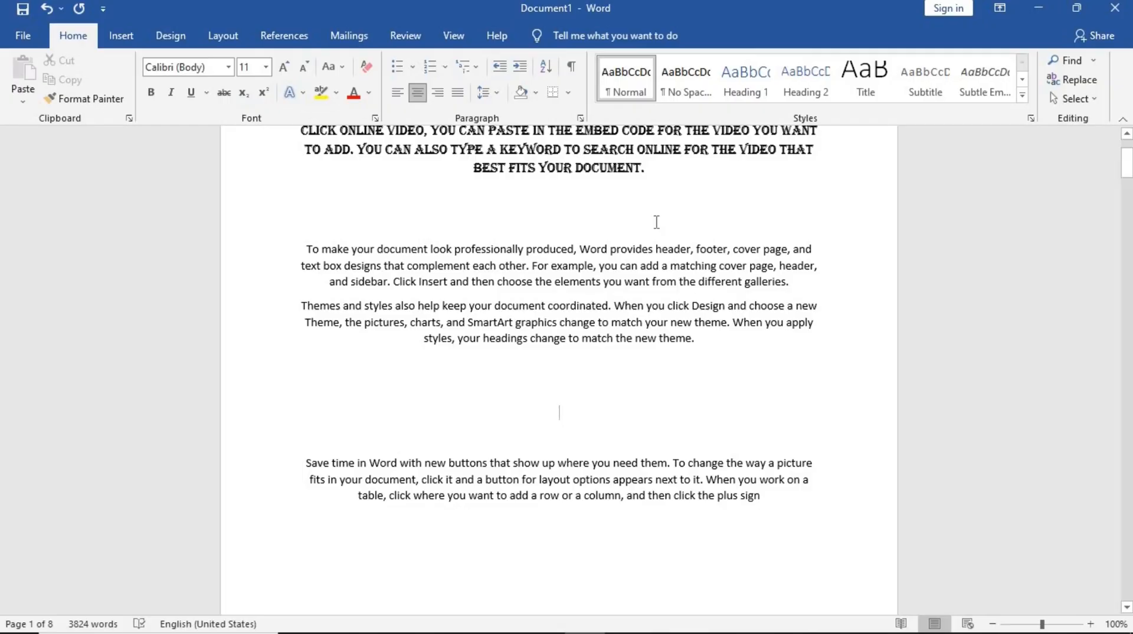
- Add blank lines between the Algerian paragraph and the 'To make your document' paragraph
click(559, 223)
text(\\\)
key(BackSpace)
key(BackSpace)
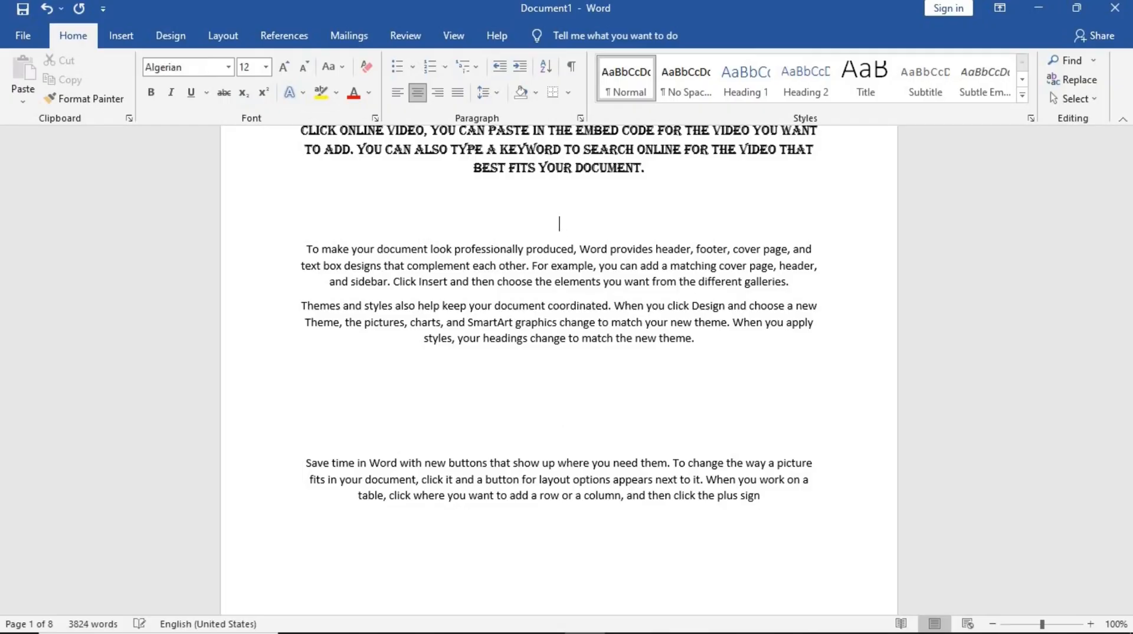
key(Return)
key(Return)
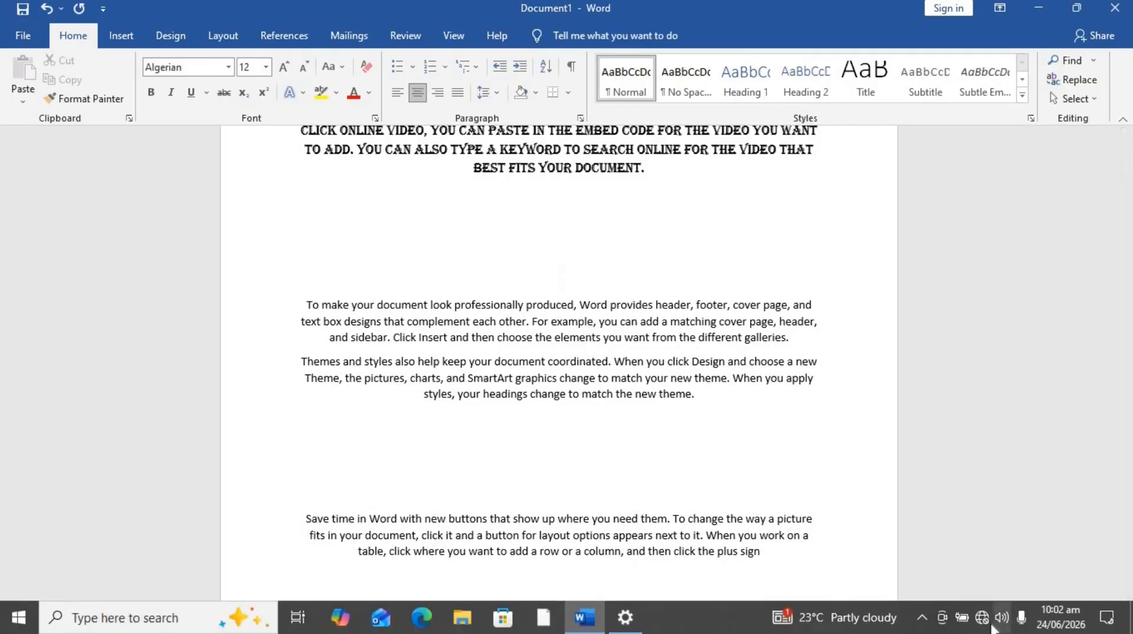
- Review the spacing of the formatted paragraphs across the first page
click(993, 623)
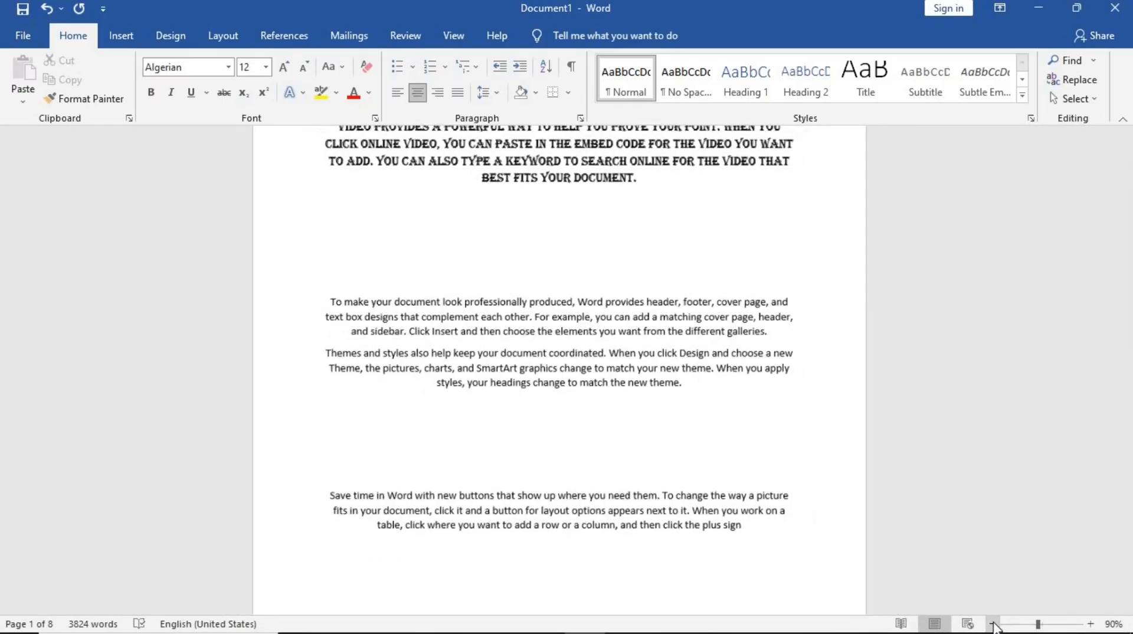
click(993, 624)
click(993, 624)
click(993, 624)
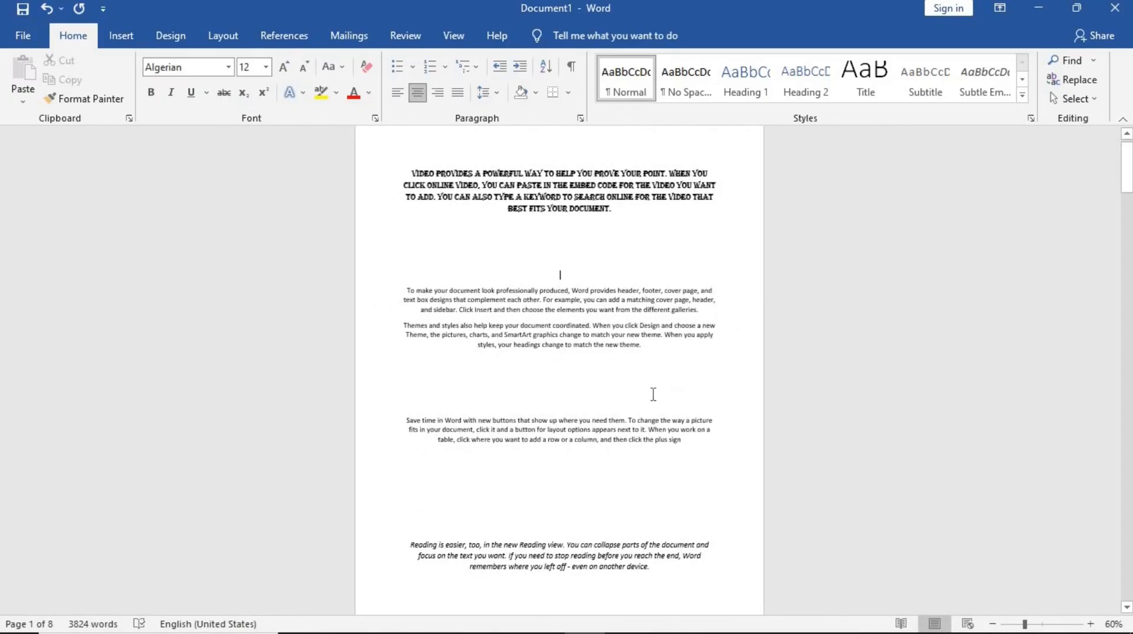
drag(1027, 623, 1039, 625)
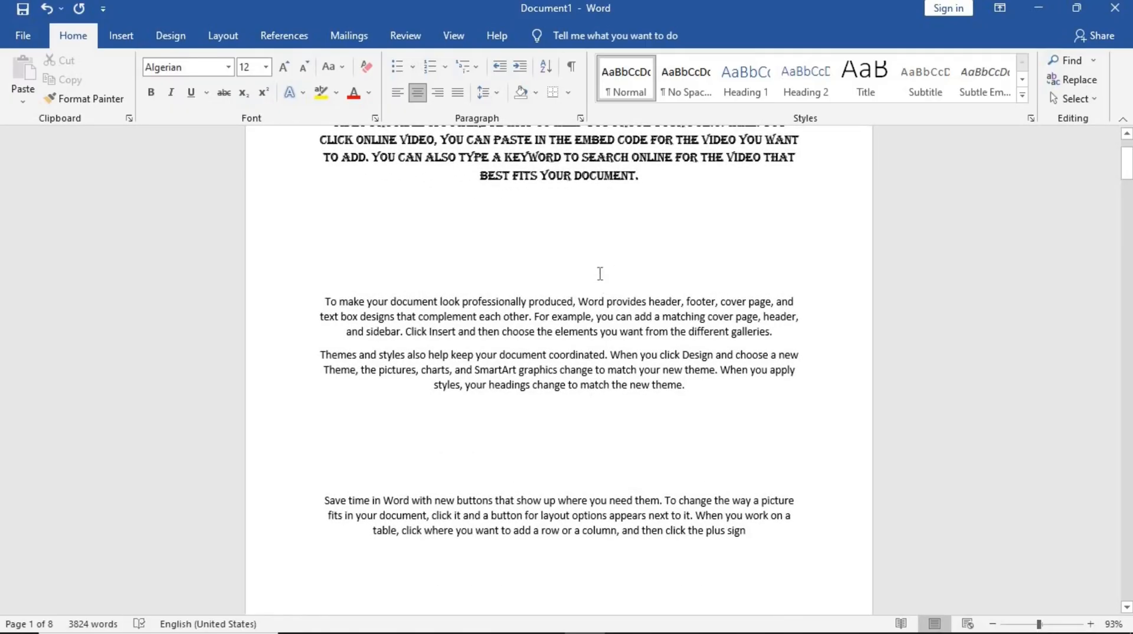
scroll(600, 273, up, 2)
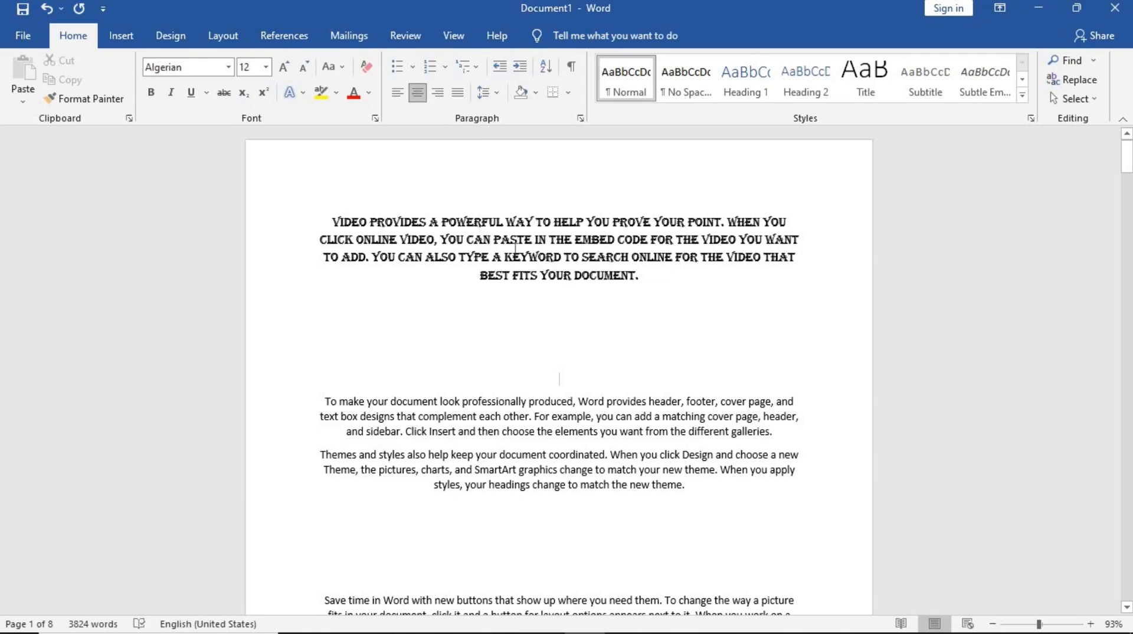
scroll(514, 245, down, 5)
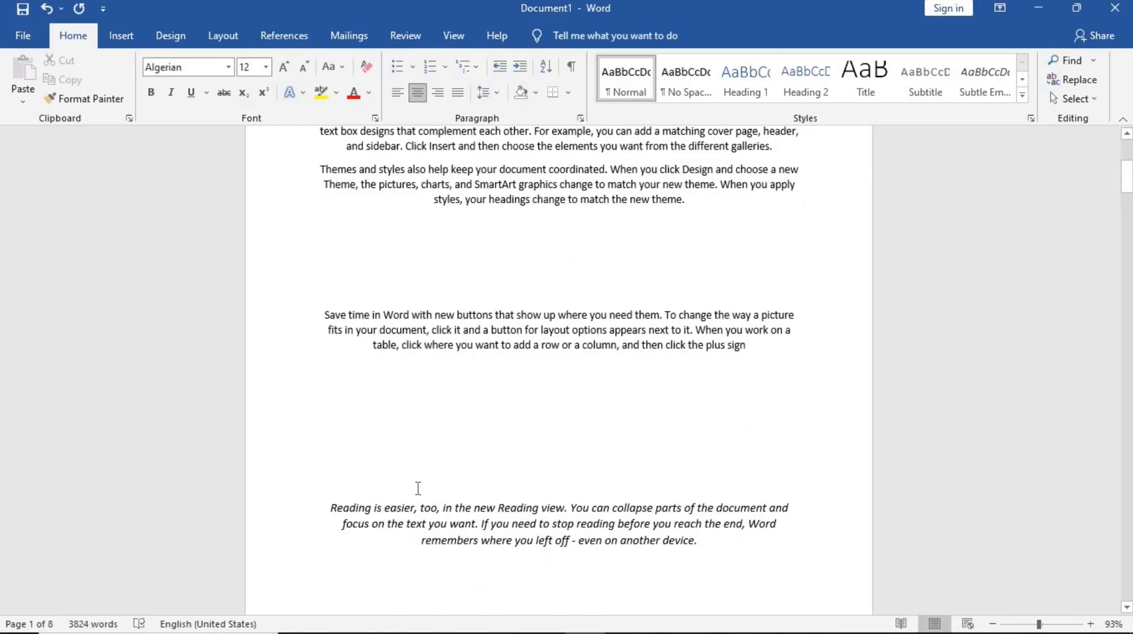
scroll(519, 370, down, 2)
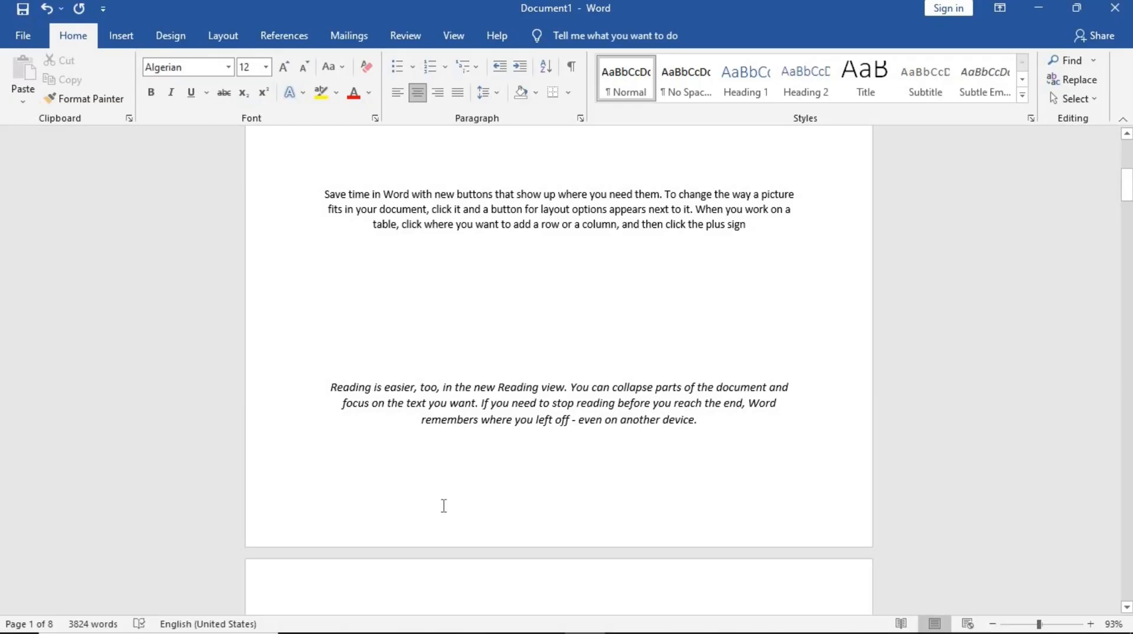
scroll(610, 322, up, 7)
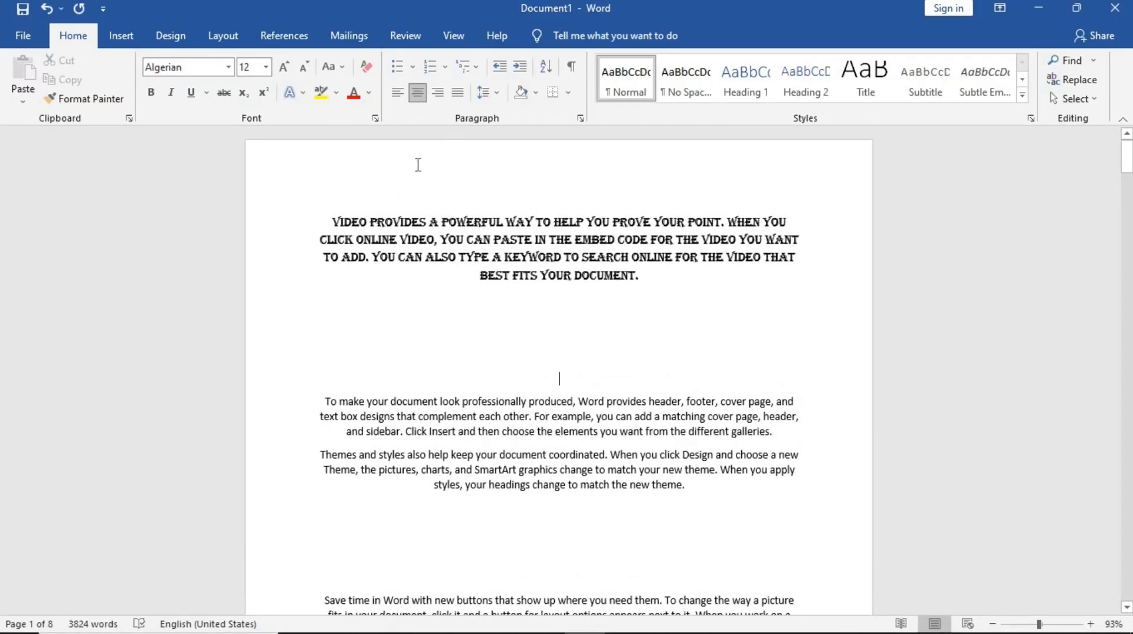
double_click(376, 199)
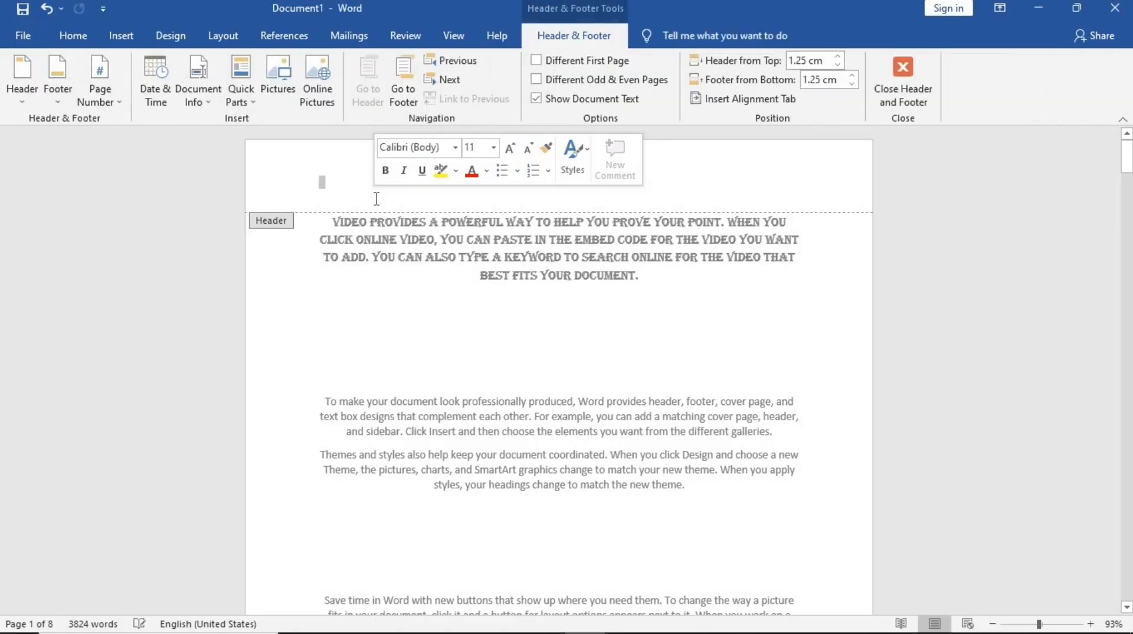
click(935, 85)
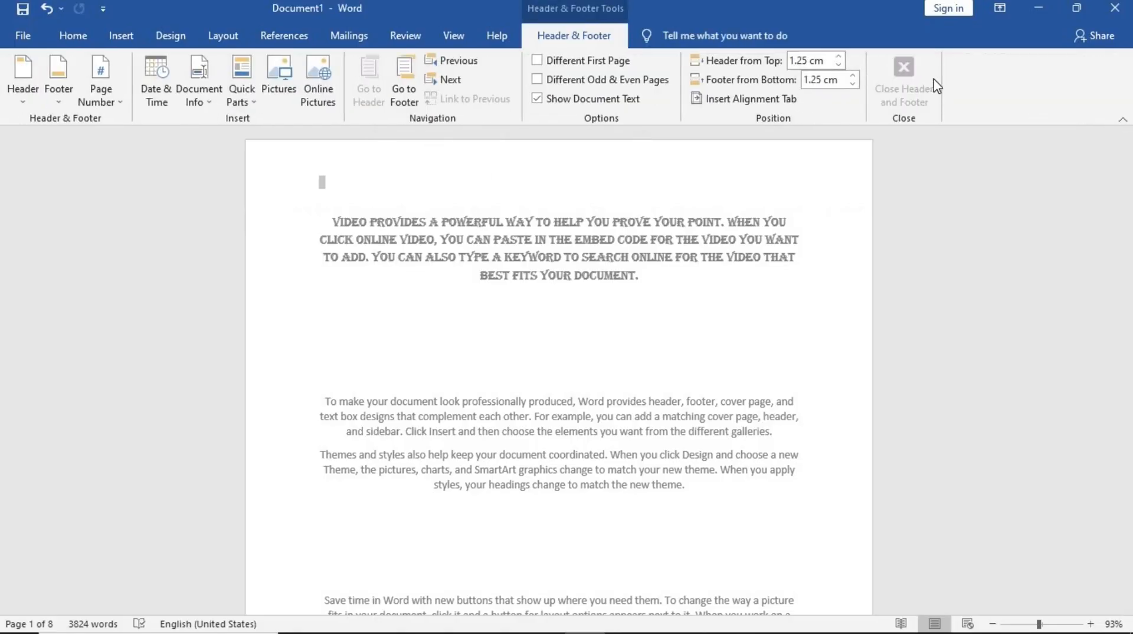
double_click(357, 189)
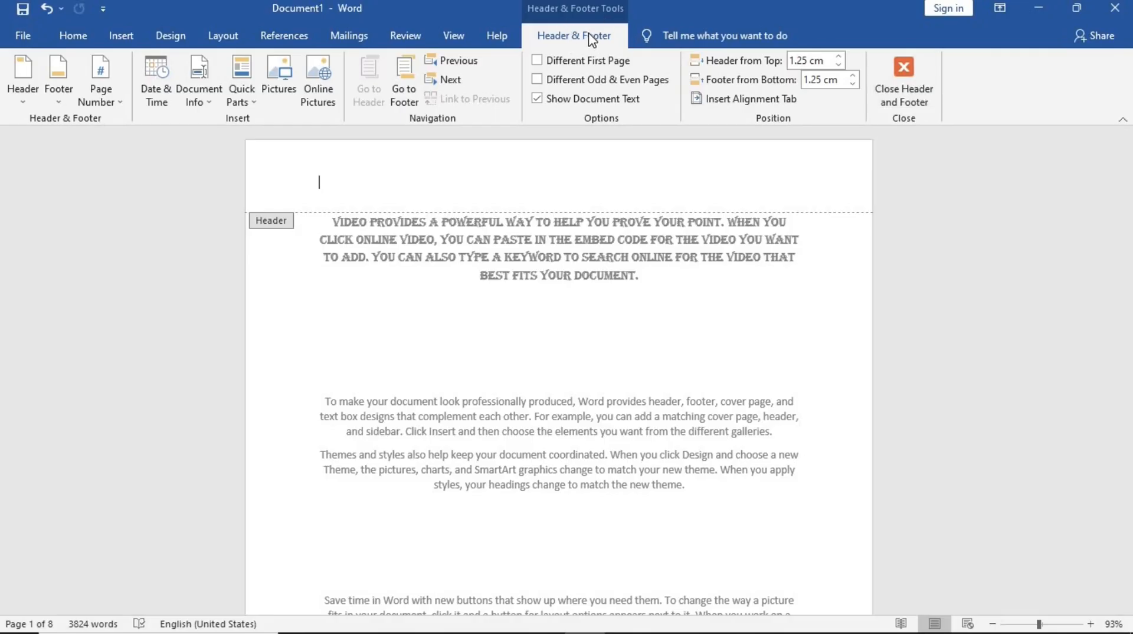
click(919, 83)
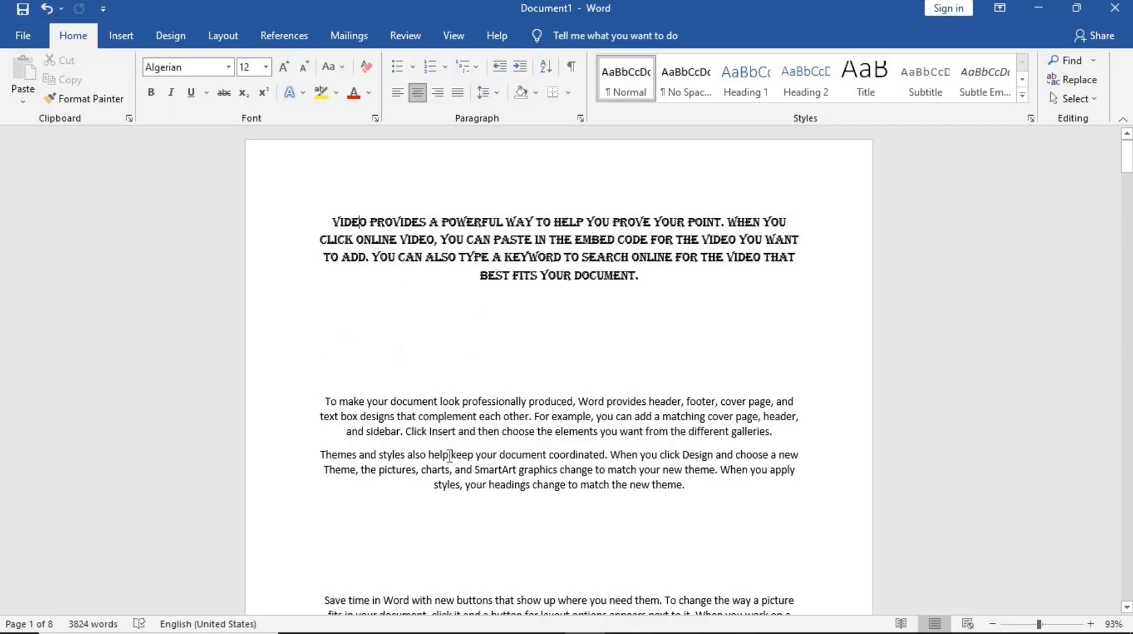
- Open the page header and enter the date 00/00/2026
double_click(337, 189)
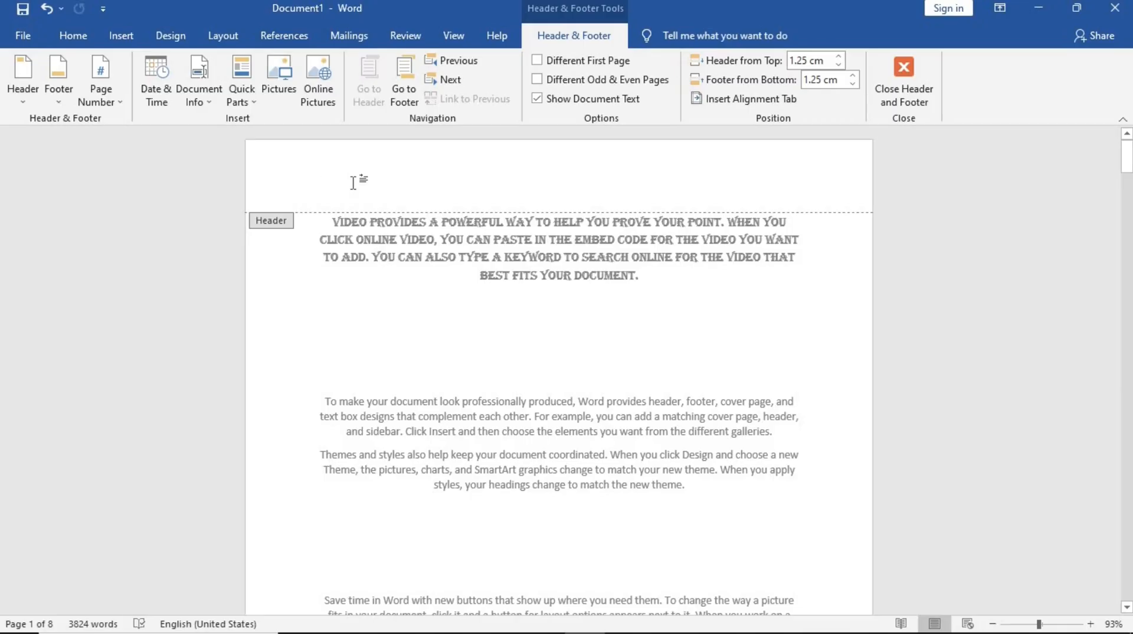
text(00/00)
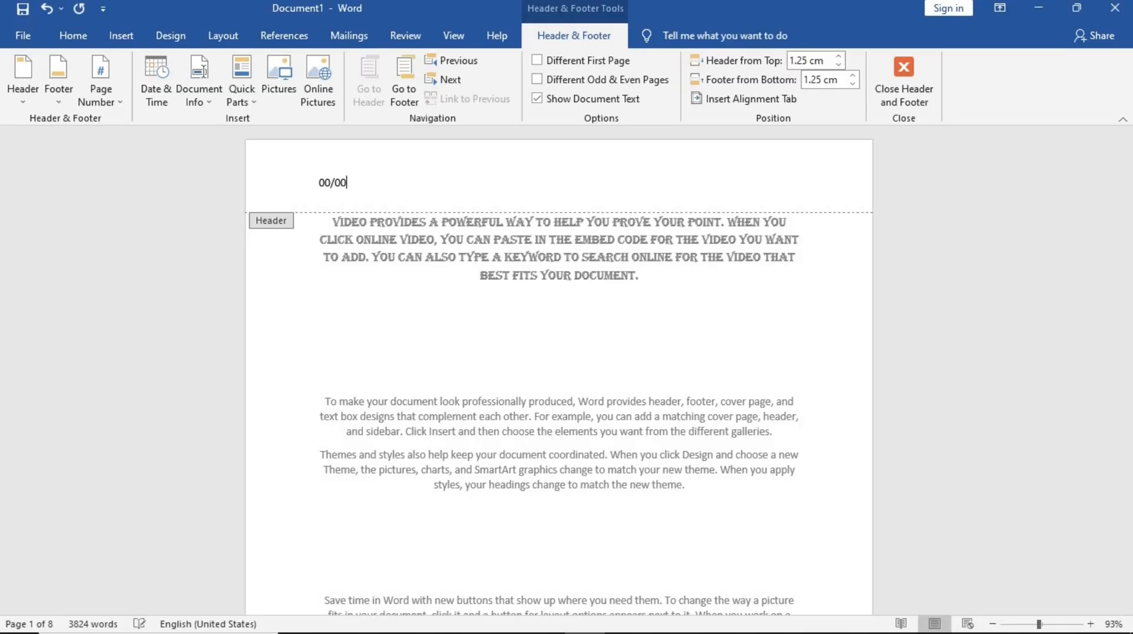
text(/2026)
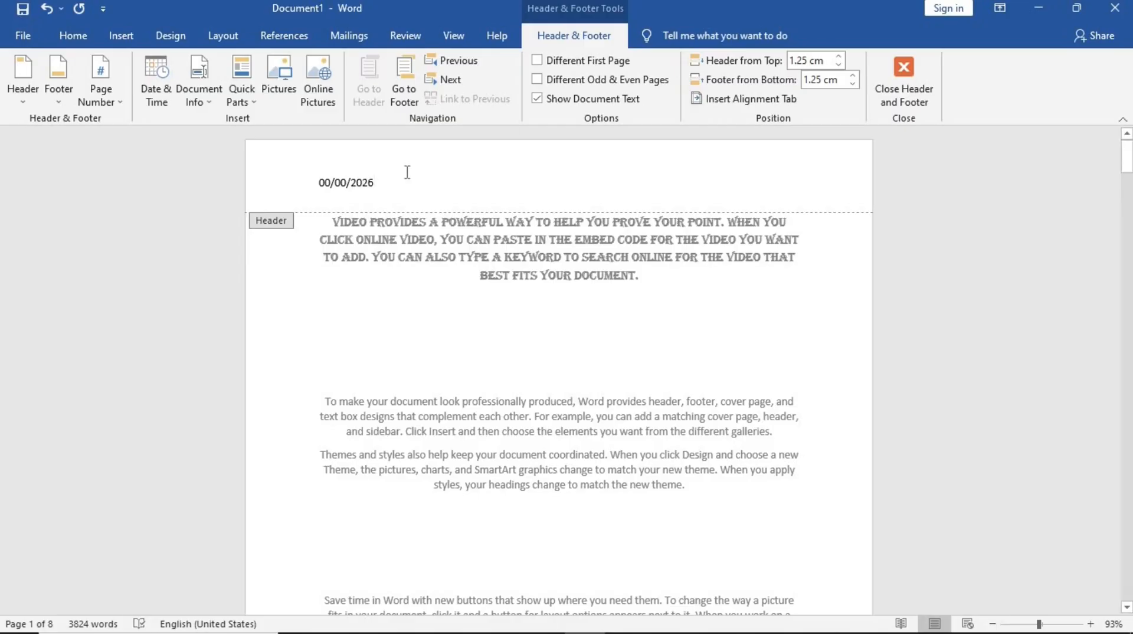
- Select the header date and set its font colour to dark green
drag(375, 183, 316, 183)
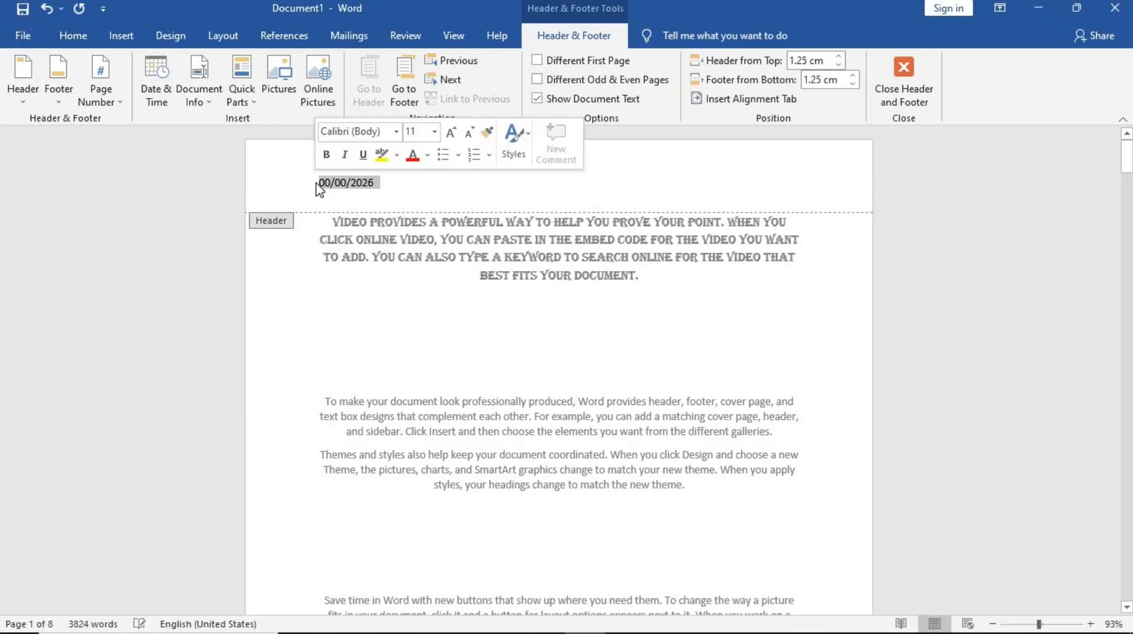
click(85, 40)
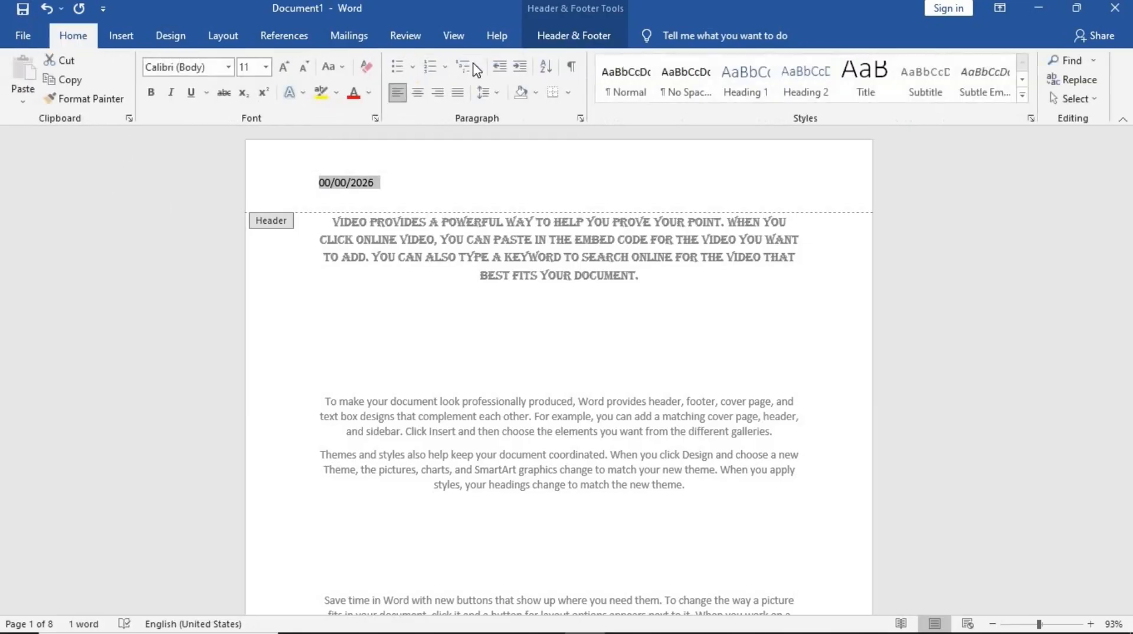
click(369, 93)
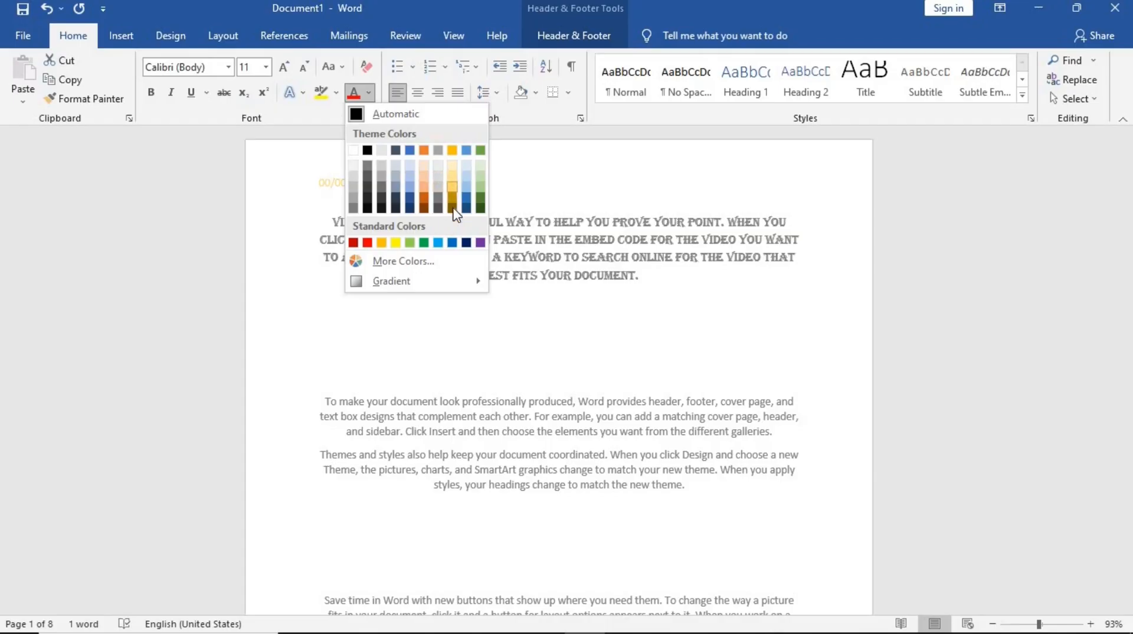
click(453, 150)
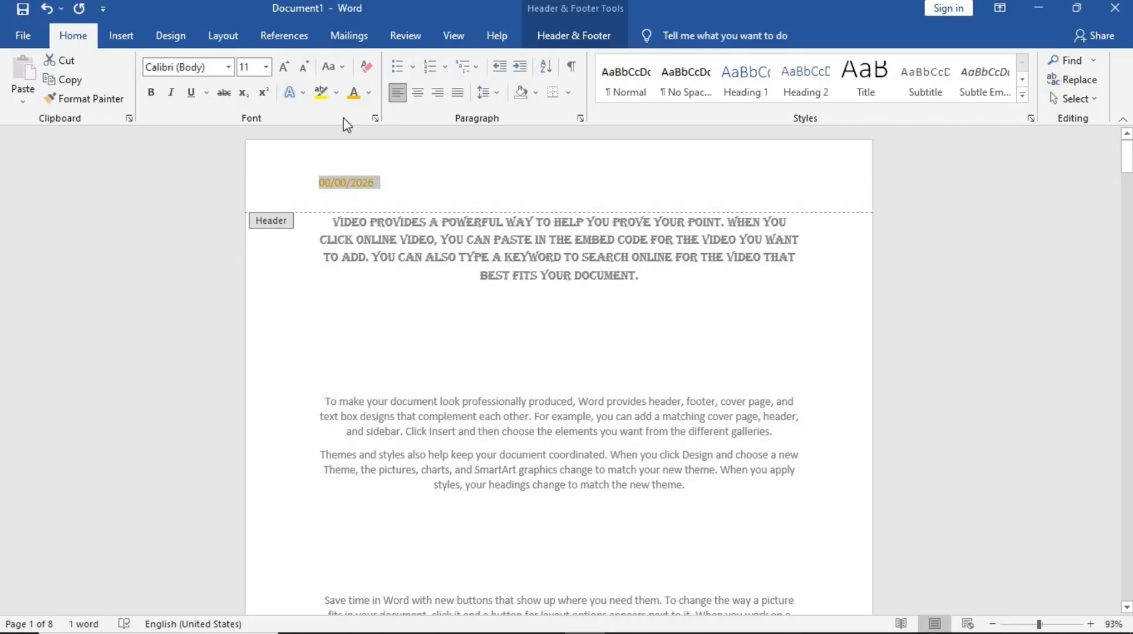
click(369, 93)
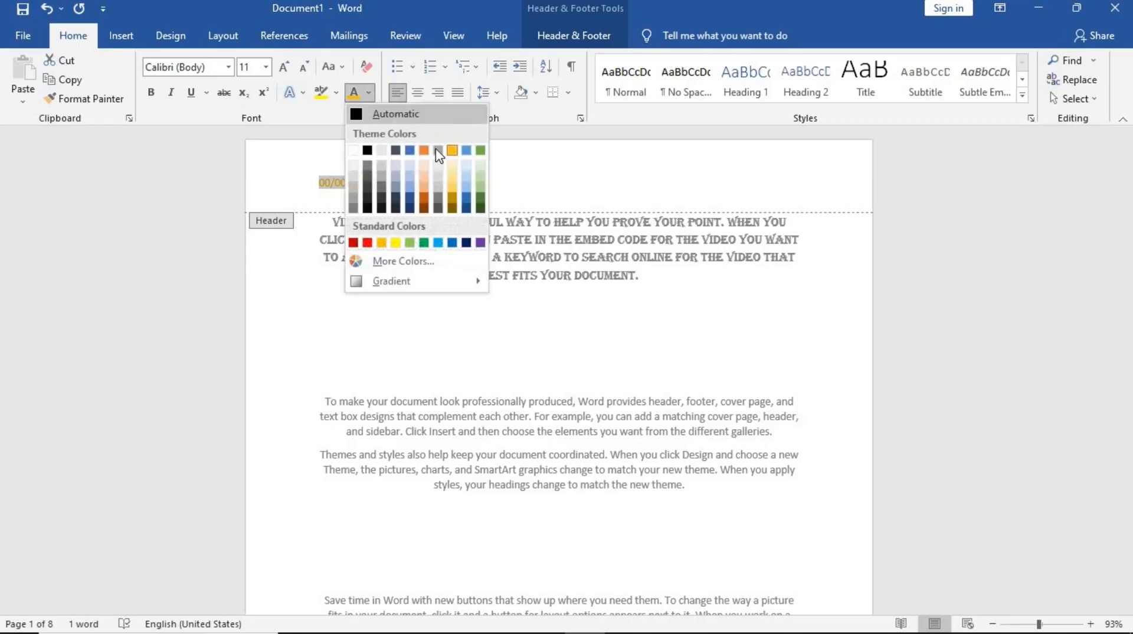
click(480, 209)
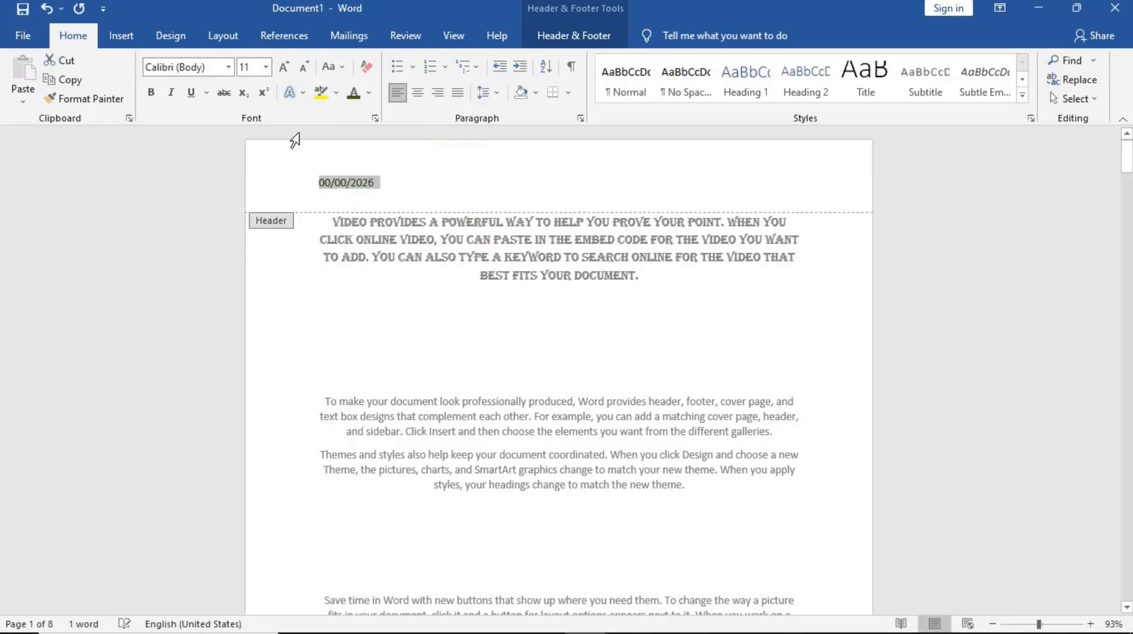
- Make the header date bold and increase its font size to 12
click(150, 96)
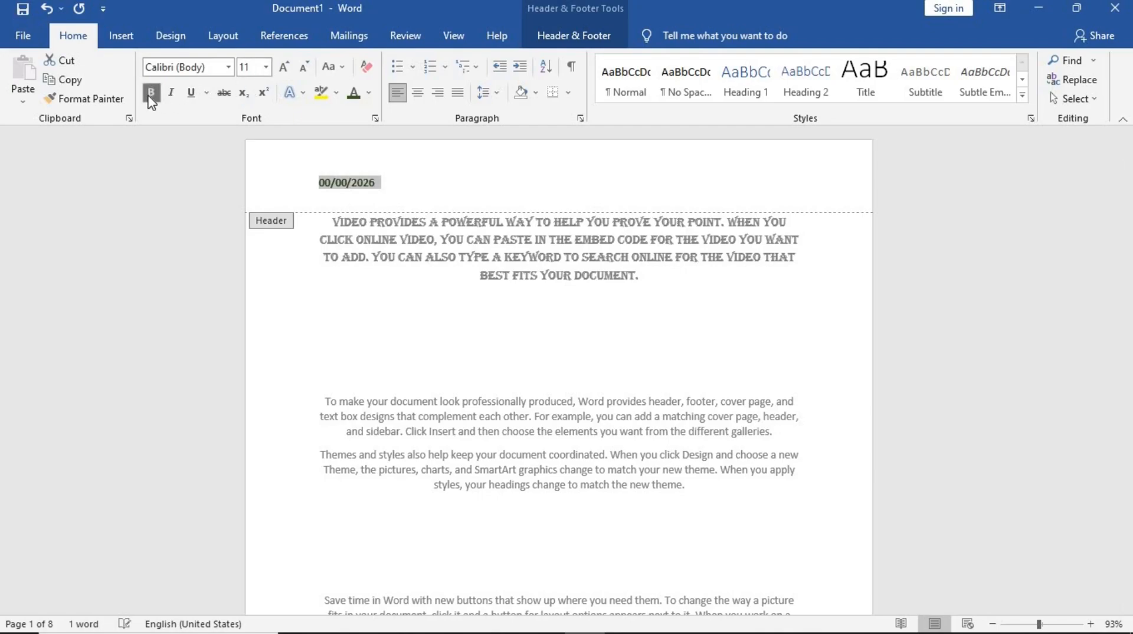
click(284, 67)
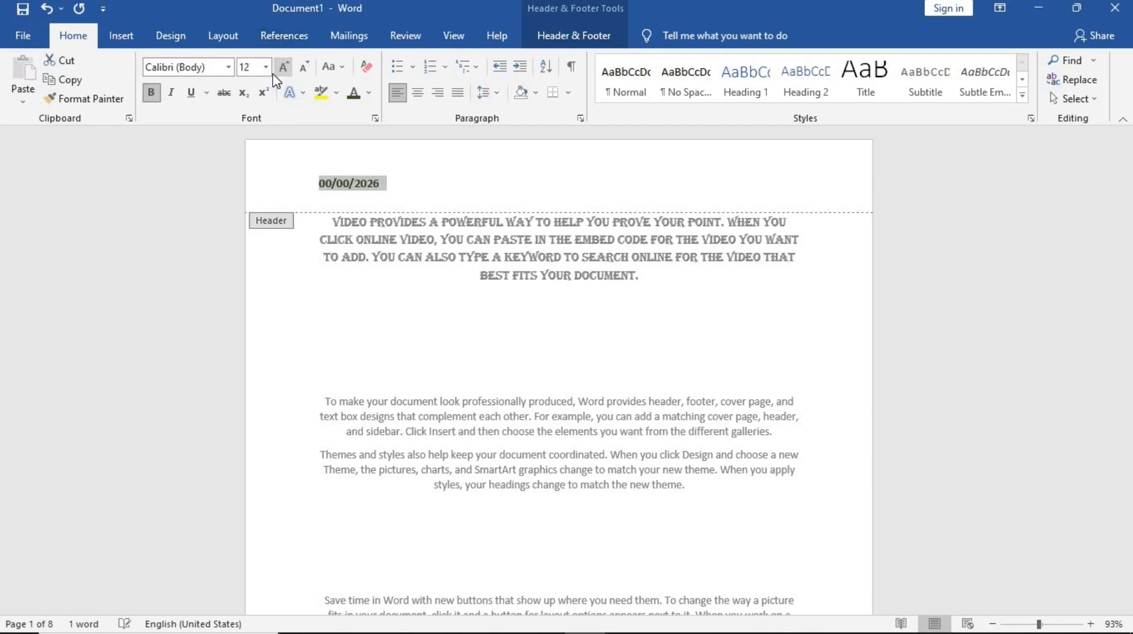
click(361, 186)
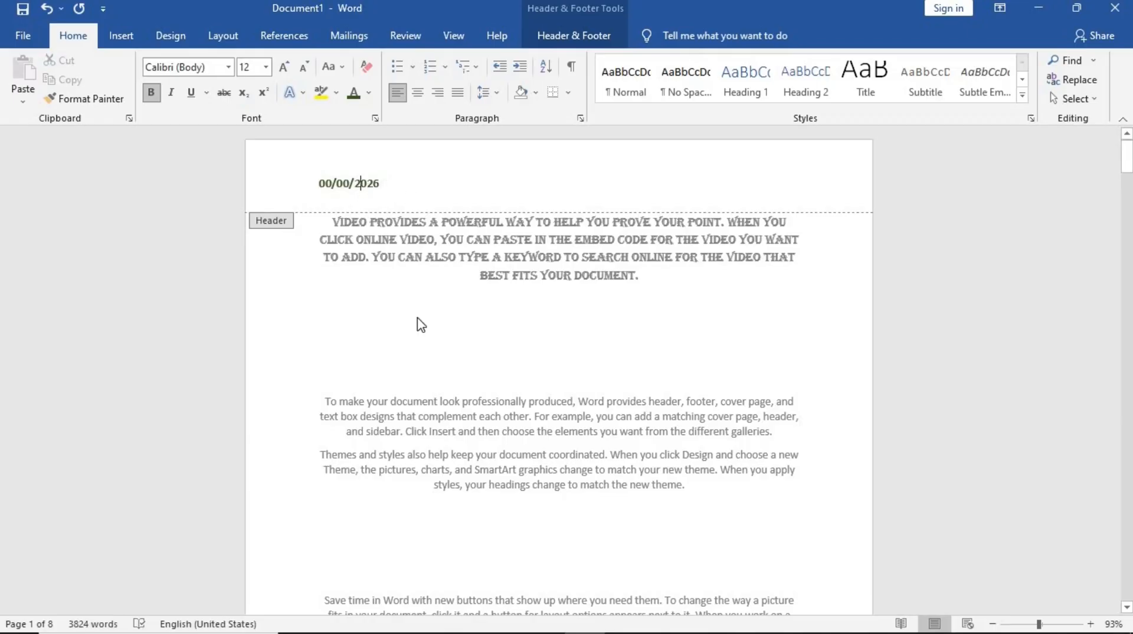
- Close the header and footer editing
scroll(420, 324, down, 8)
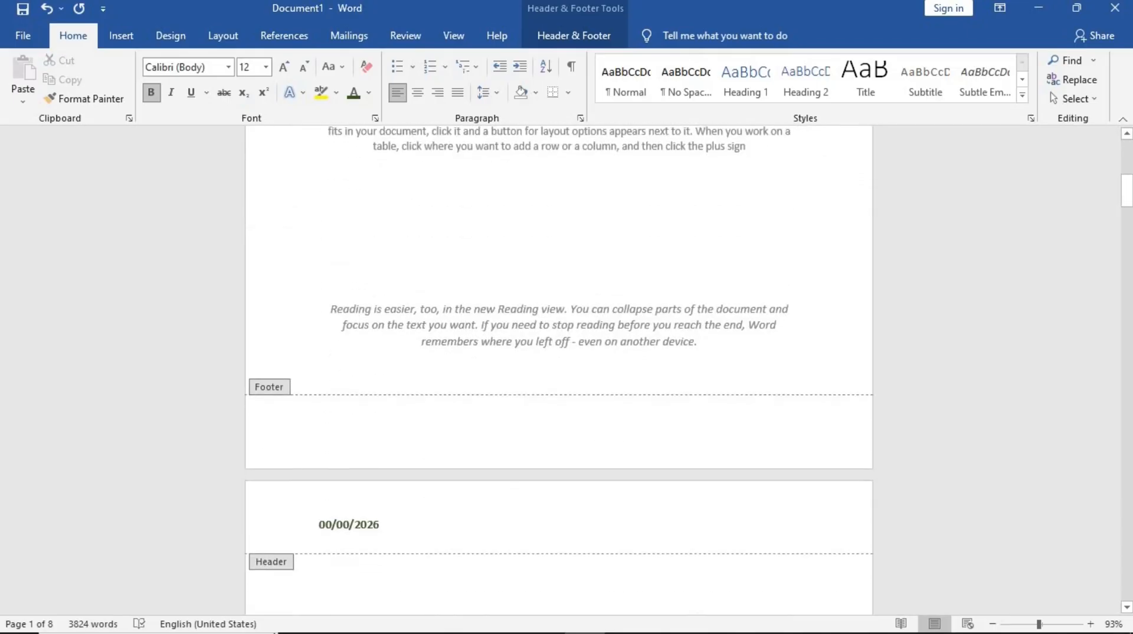
scroll(392, 493, up, 8)
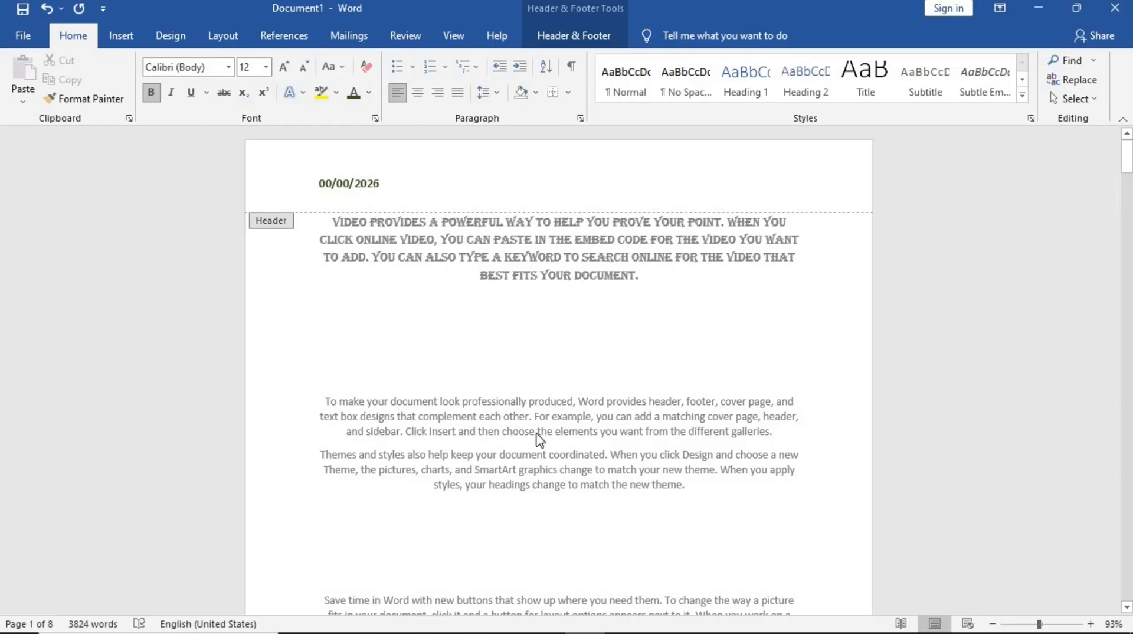
click(560, 50)
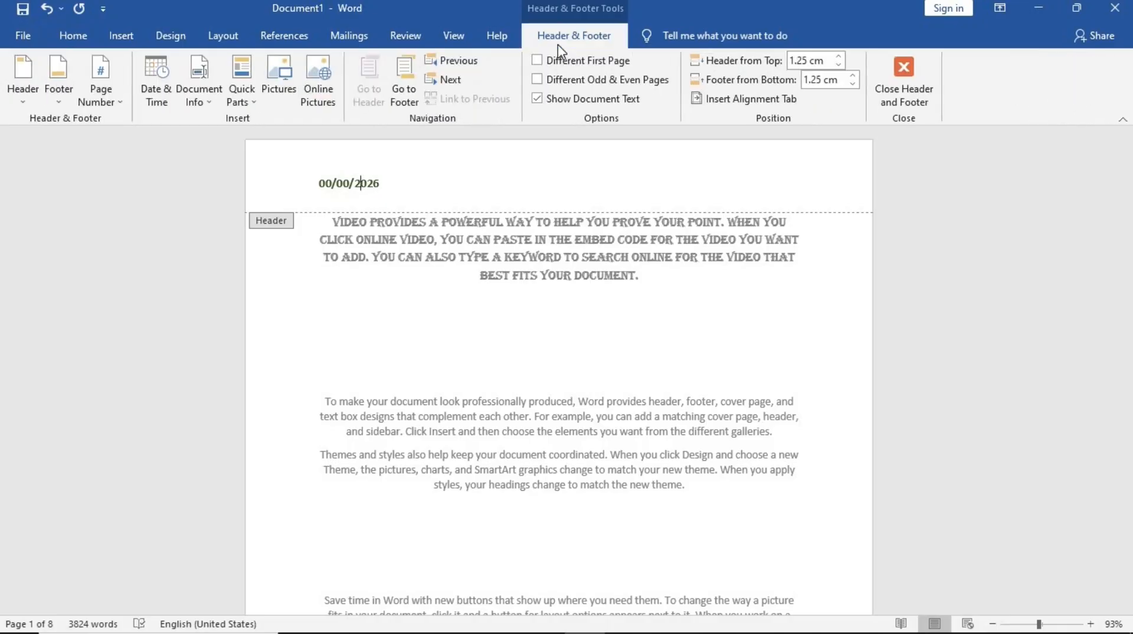
click(904, 69)
- Delete the blank lines above the 'Video provides' paragraph on page 2
scroll(440, 287, down, 15)
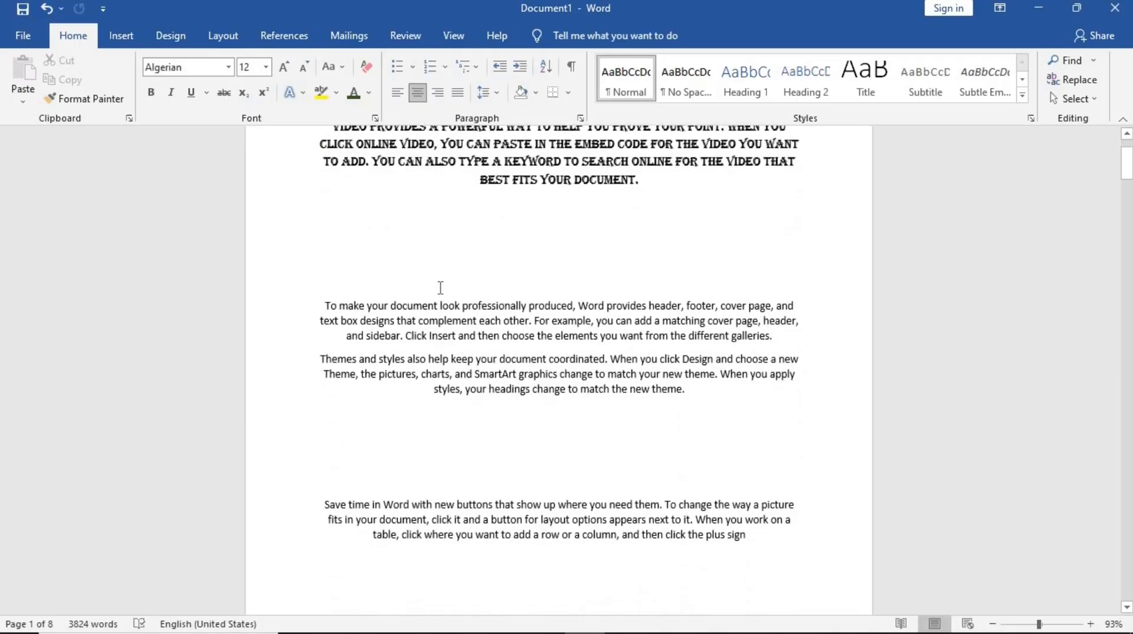
scroll(440, 287, down, 10)
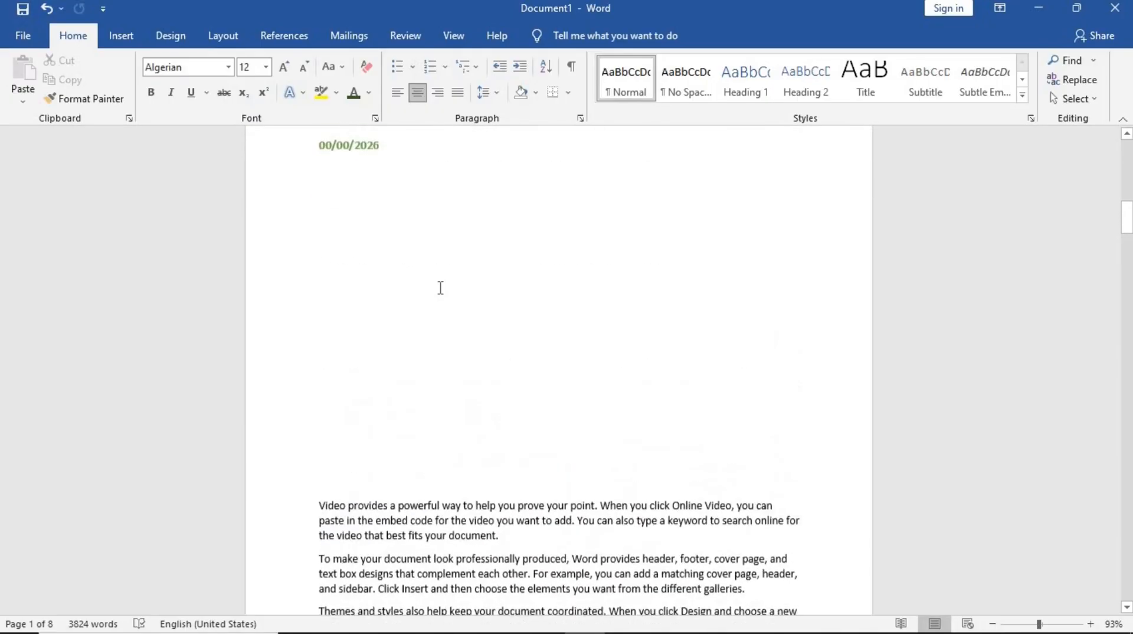
scroll(440, 289, up, 20)
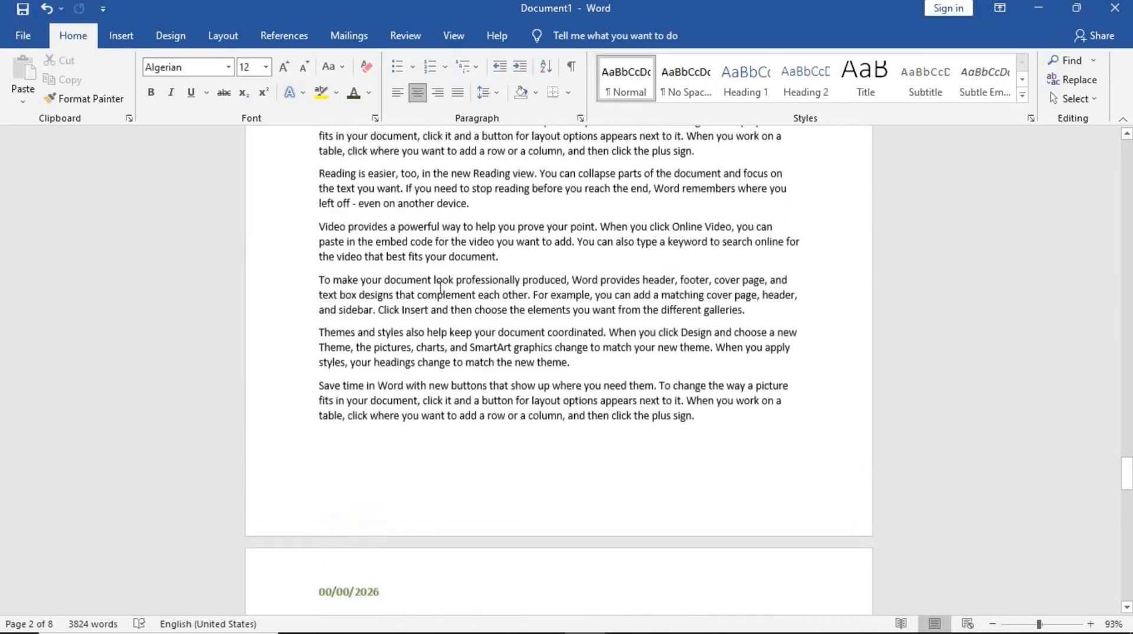
scroll(440, 287, up, 20)
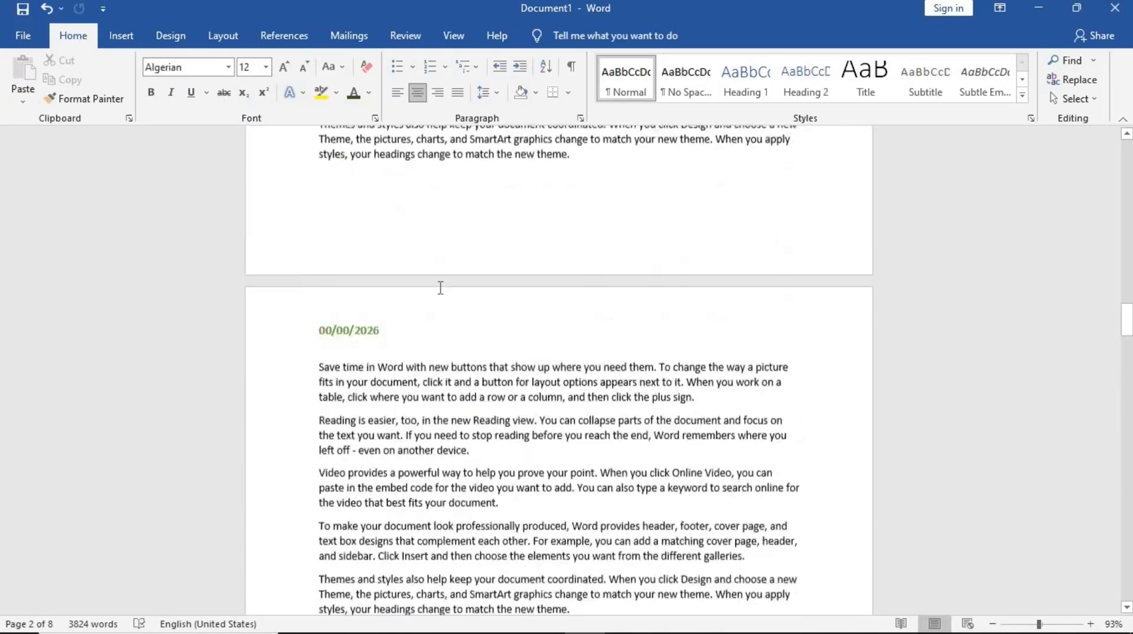
scroll(440, 288, up, 2)
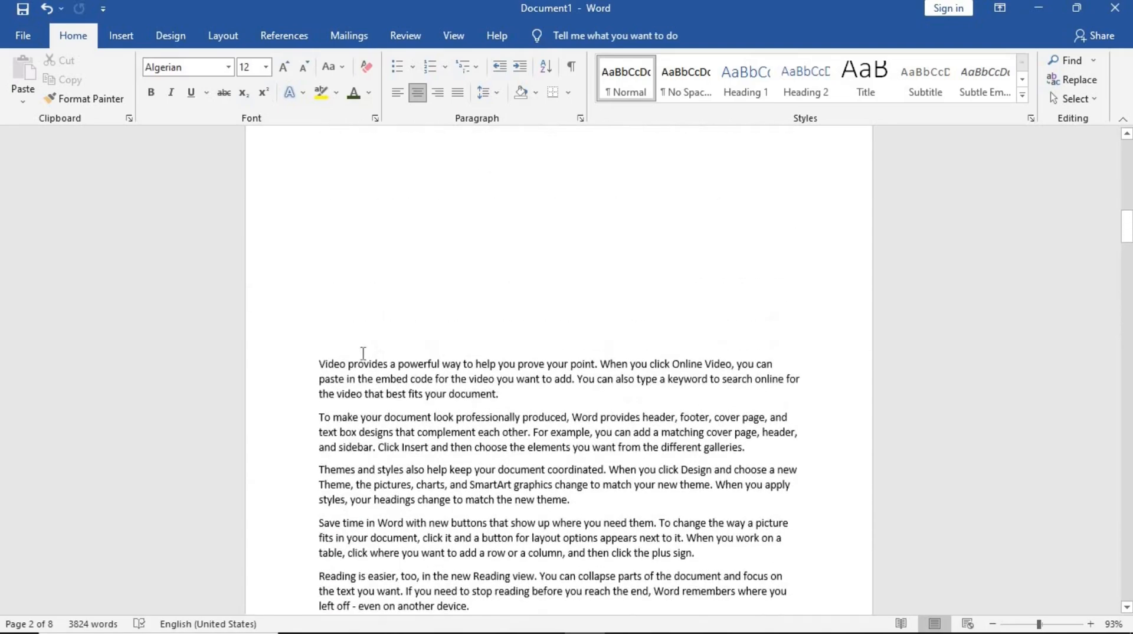
click(321, 342)
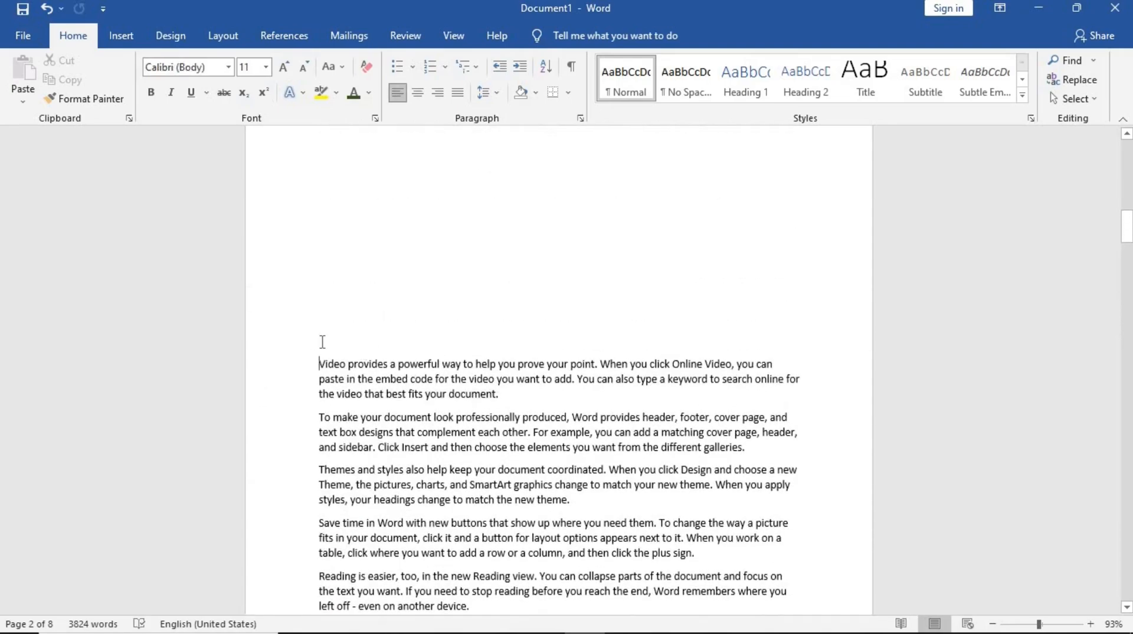
key(BackSpace)
key(BackSpace)
key(BackSpace)
key(BackSpace)
key(BackSpace)
key(BackSpace)
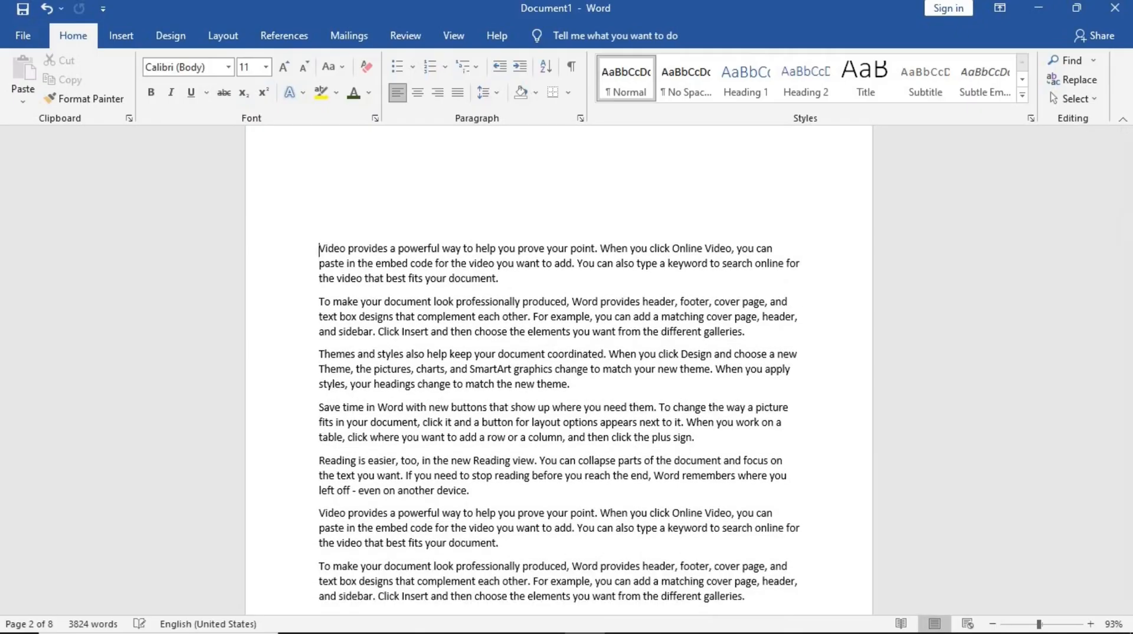
- Remove the remaining blank lines between the header date and the 'Video provides' paragraph on page 2
scroll(442, 378, up, 6)
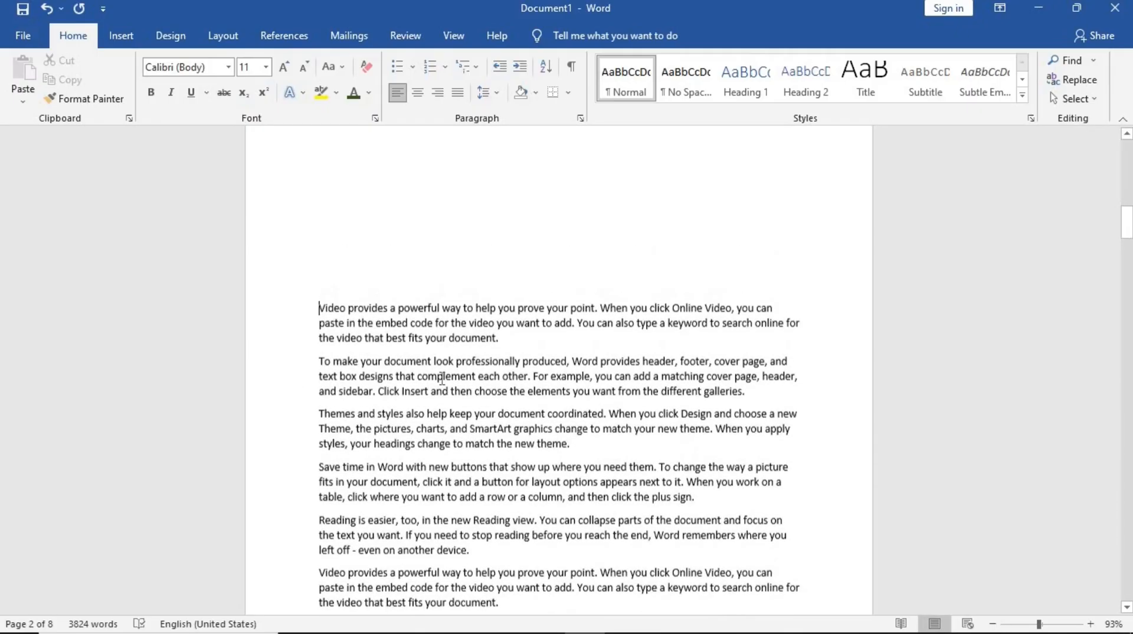
key(BackSpace)
key(BackSpace)
key(BackSpace)
key(BackSpace)
key(BackSpace)
key(BackSpace)
key(BackSpace)
key(BackSpace)
key(BackSpace)
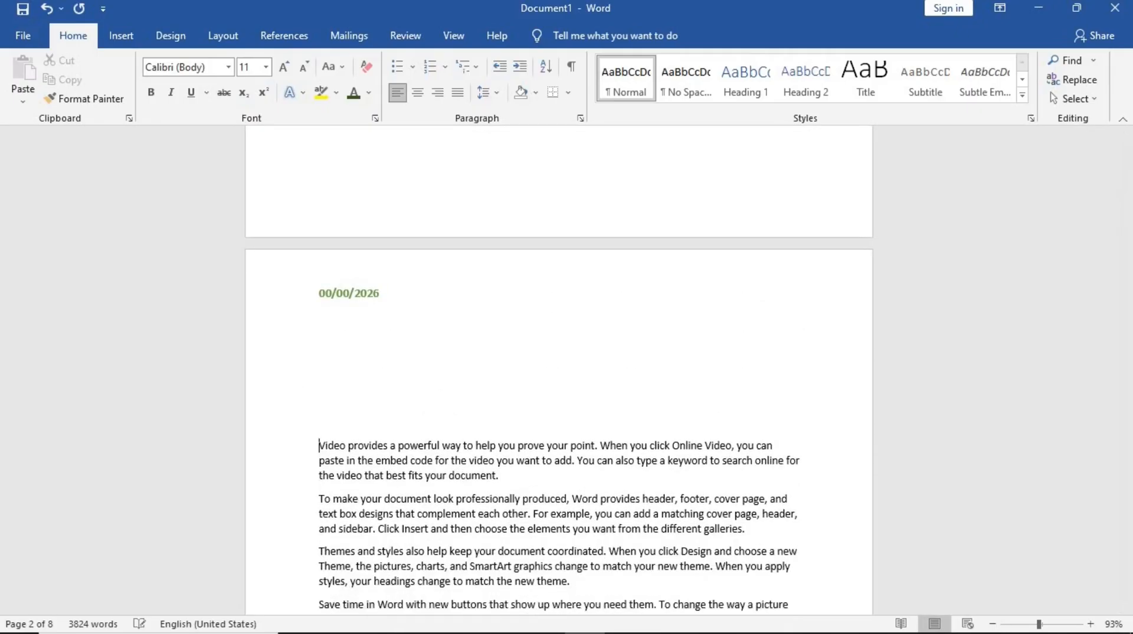
key(BackSpace)
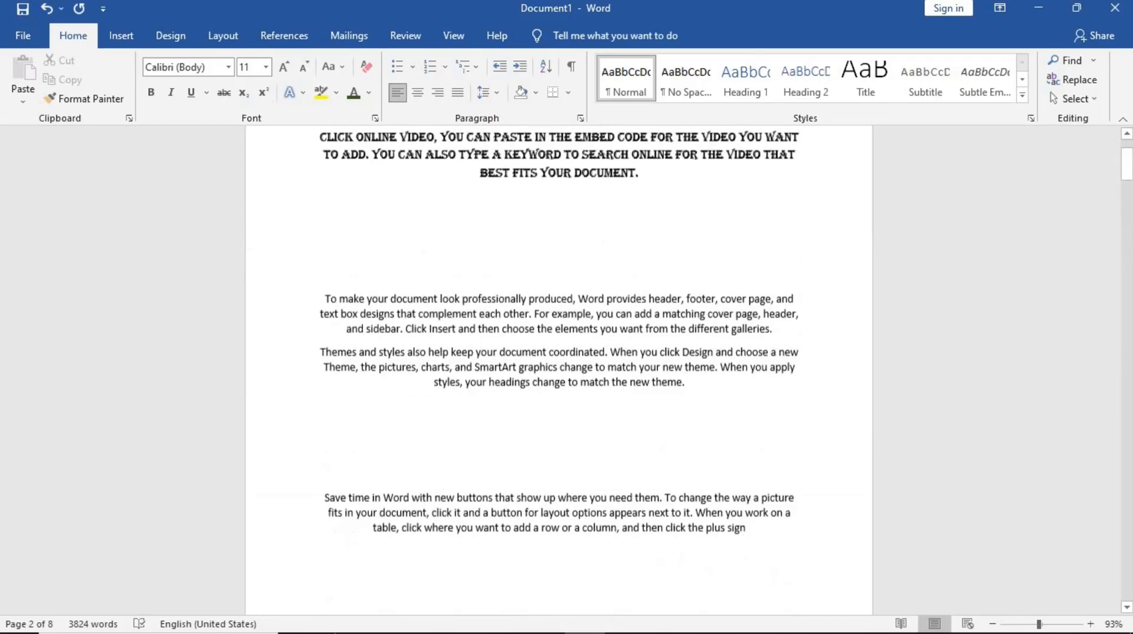
scroll(518, 326, up, 2)
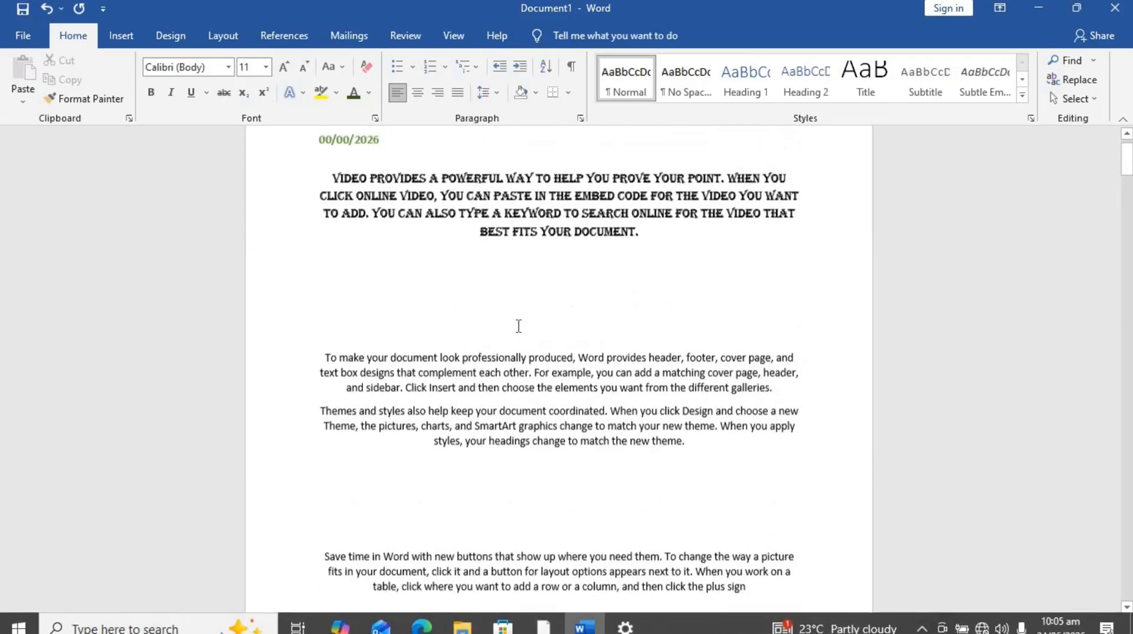
scroll(518, 325, down, 6)
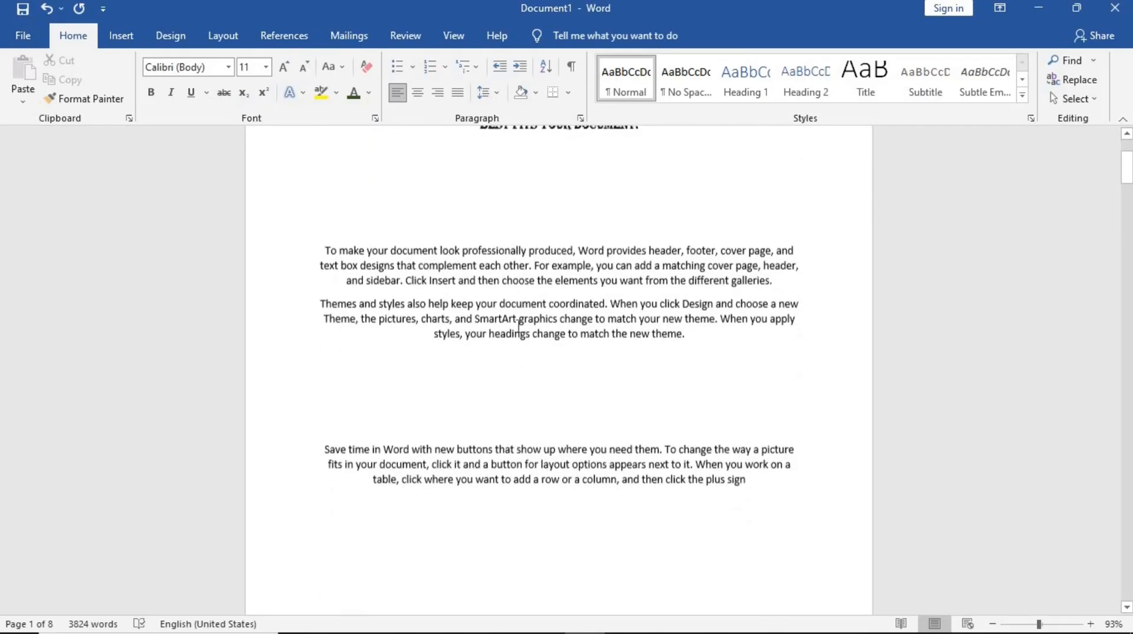
scroll(519, 326, down, 4)
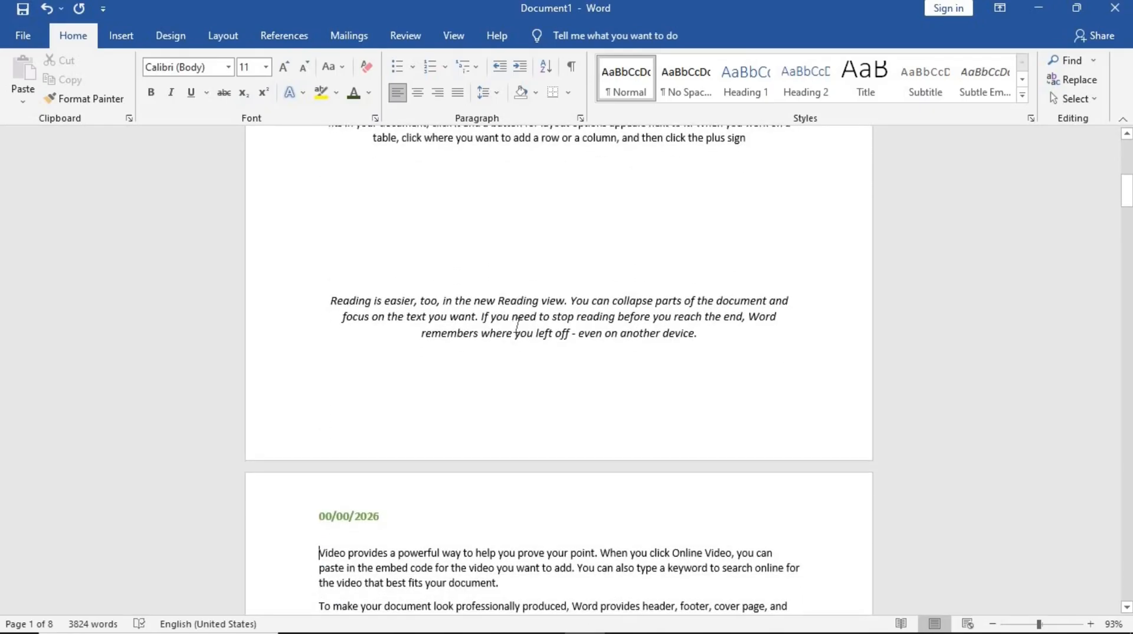
double_click(407, 433)
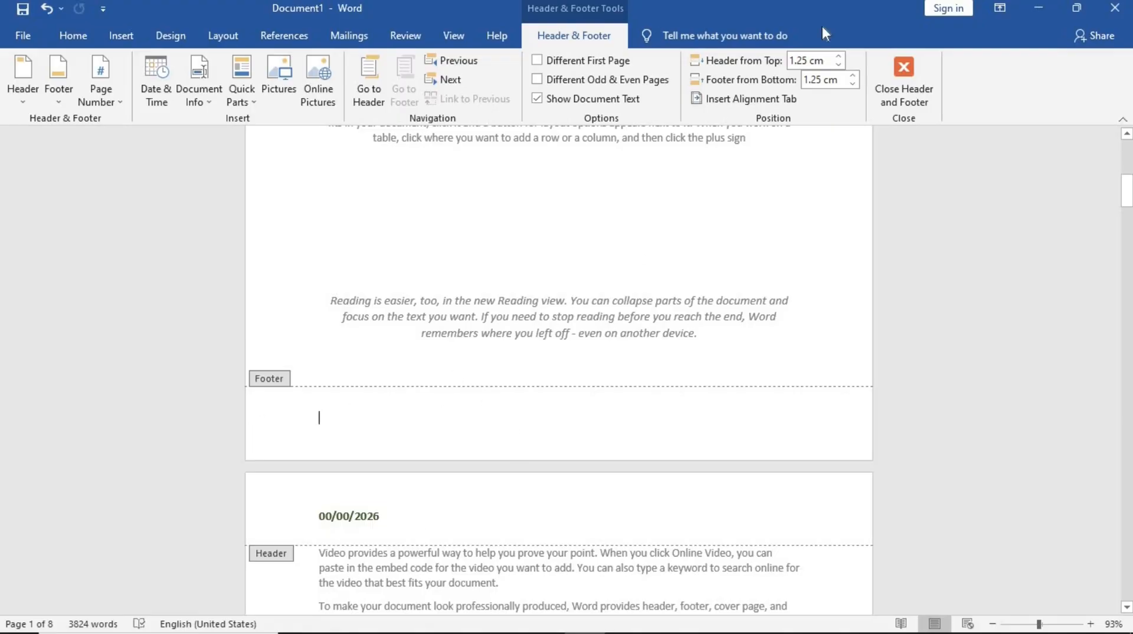
click(916, 95)
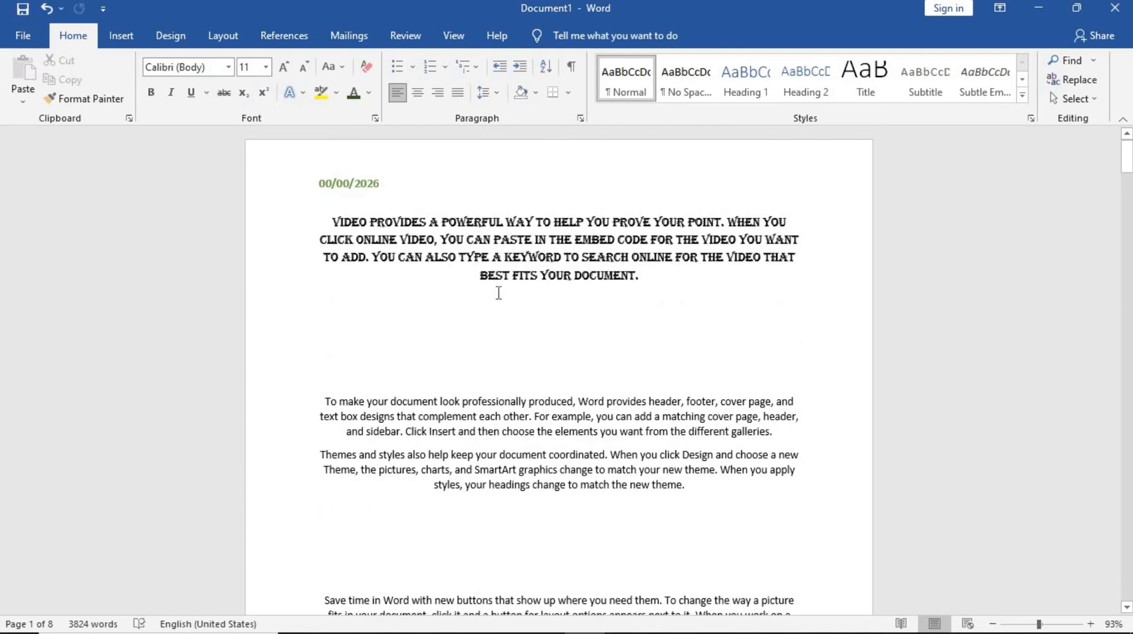
- Insert a centred plain page number (Plain Number 2) at the bottom of every page
click(121, 38)
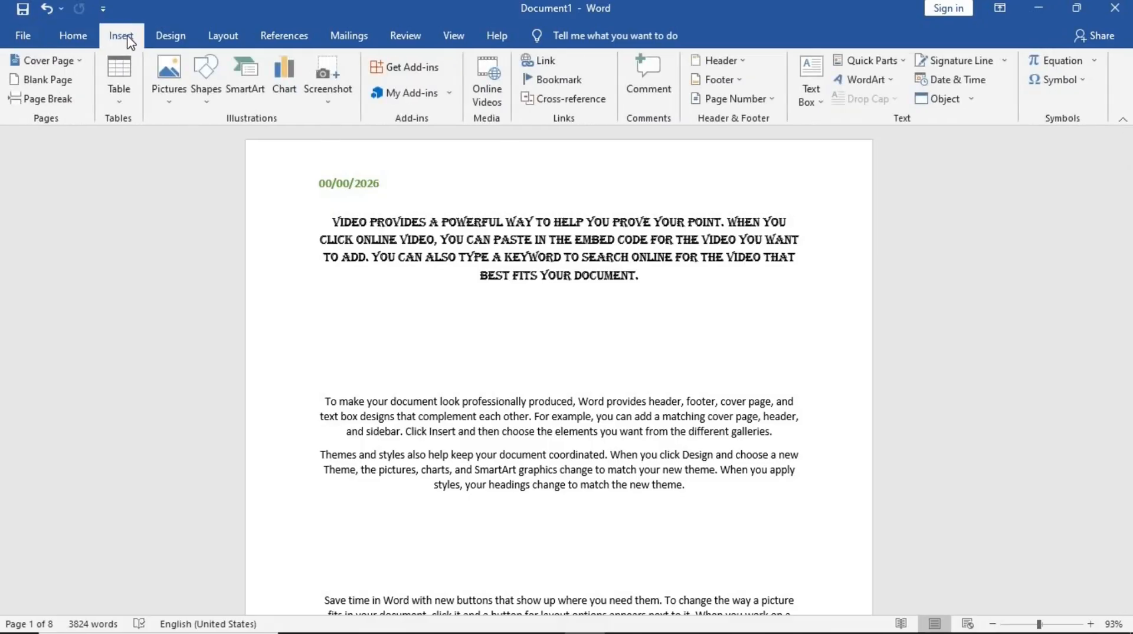
click(766, 112)
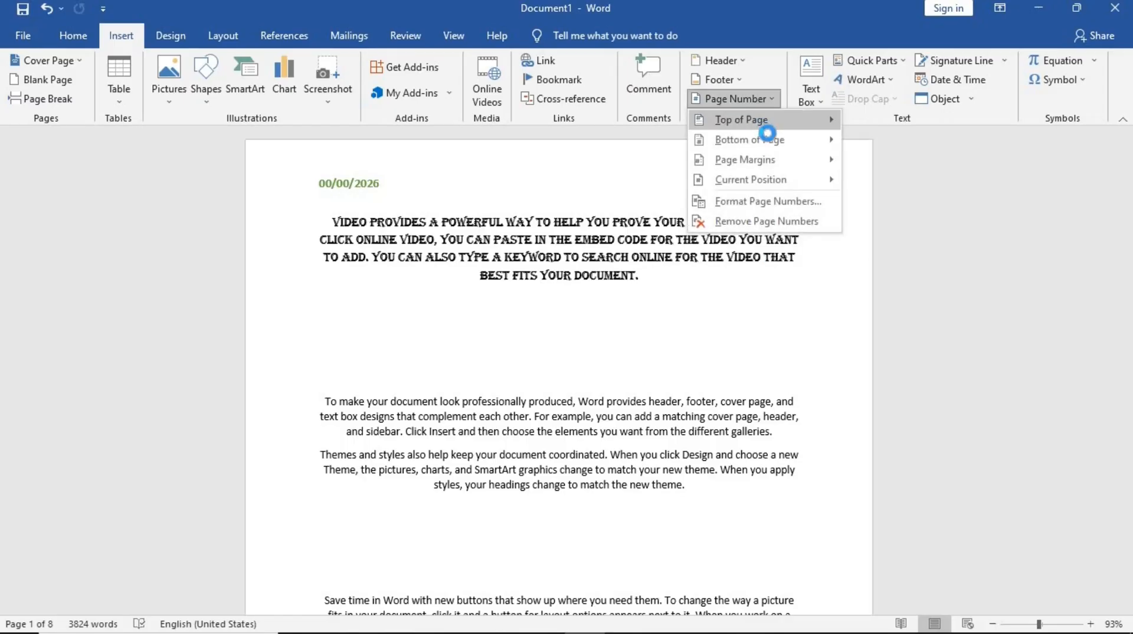
mouse_move(767, 151)
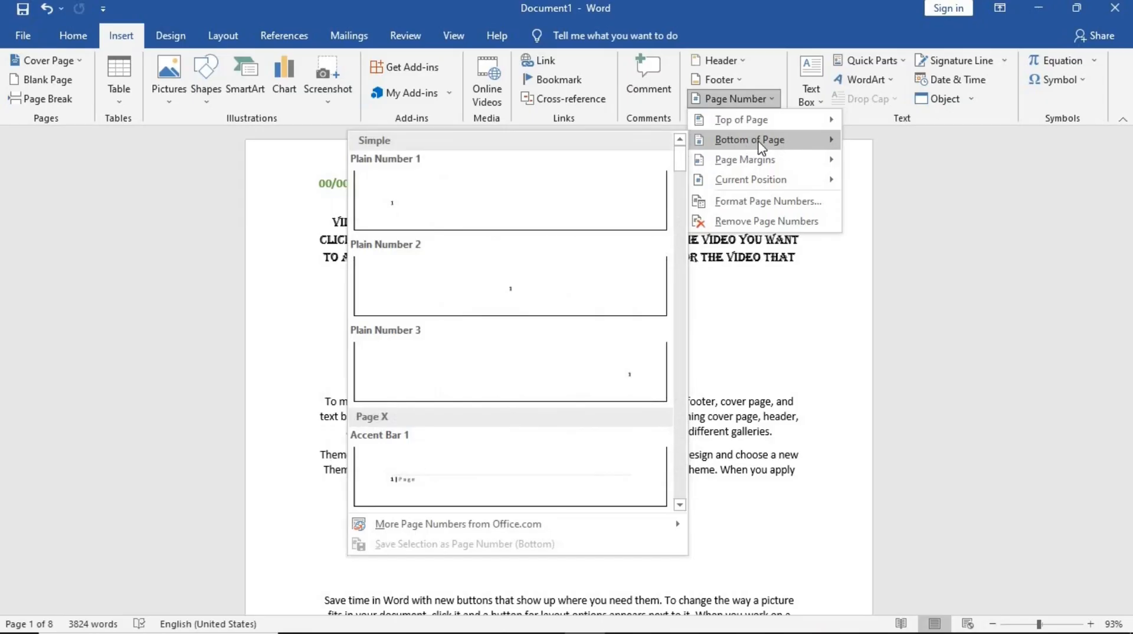
click(565, 307)
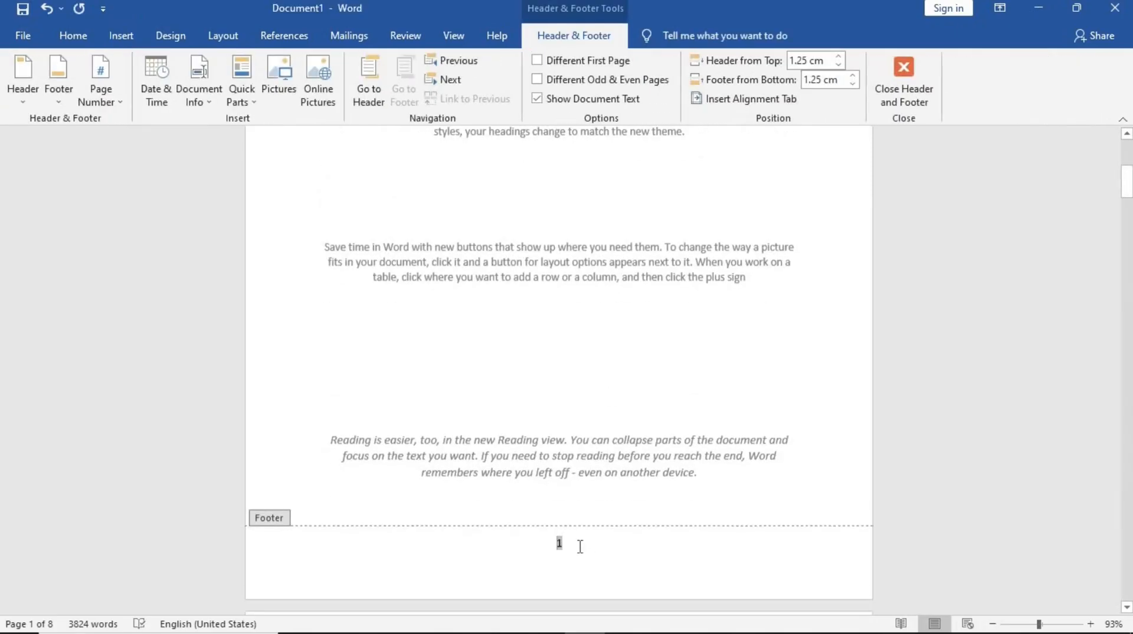
- Scroll through the document to examine the page numbers in the footers, then leave footer editing
scroll(581, 546, down, 2)
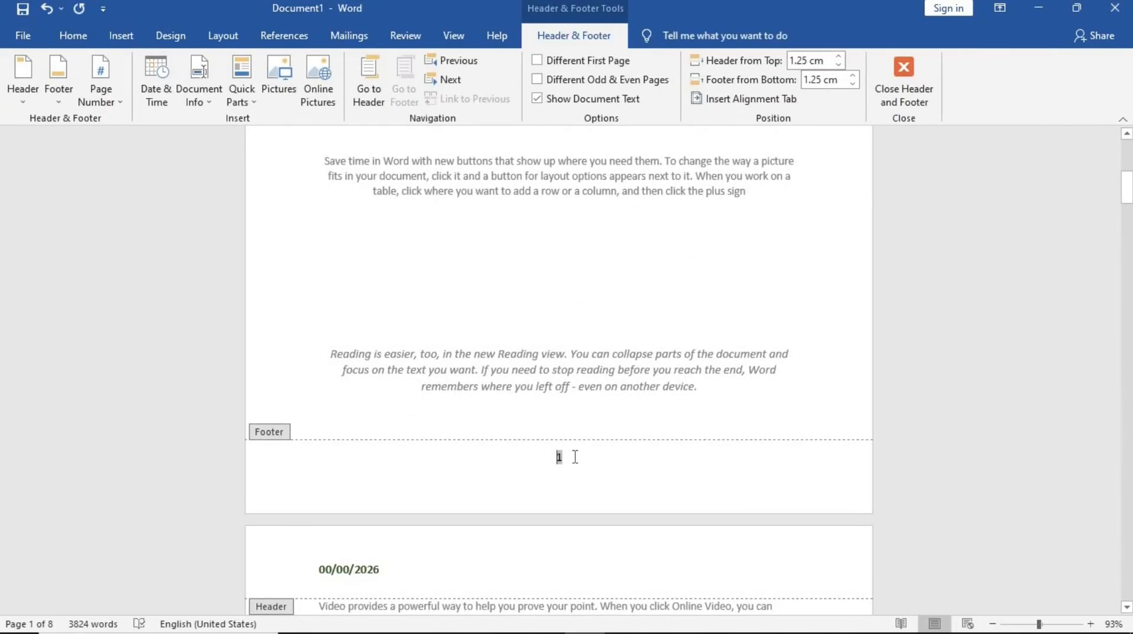
scroll(575, 458, down, 10)
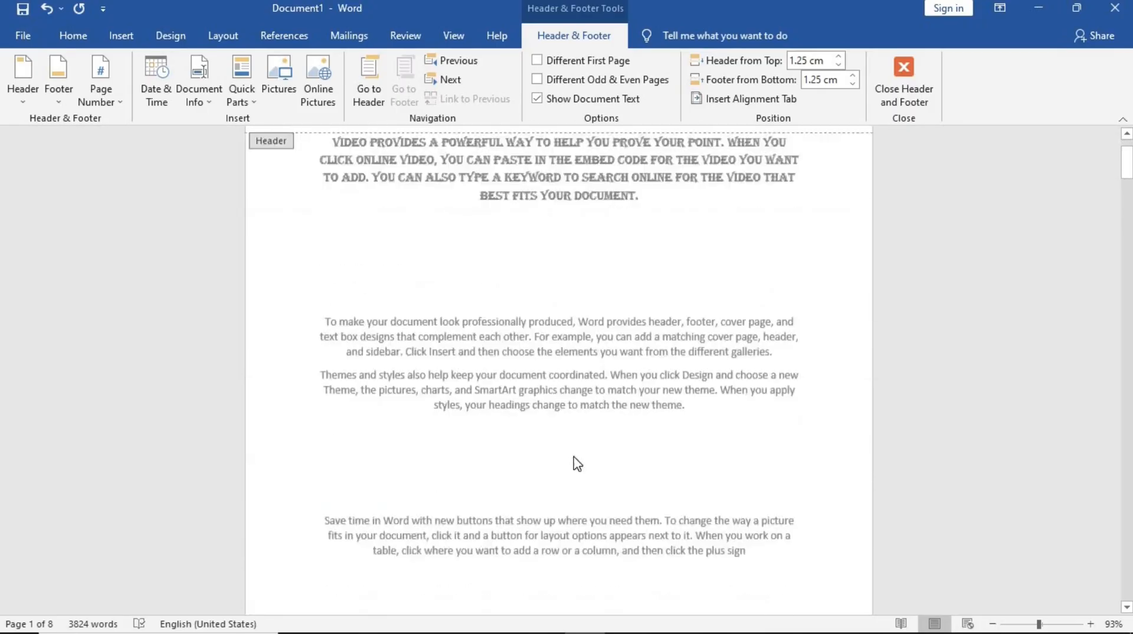
scroll(577, 464, down, 3)
scroll(578, 464, down, 2)
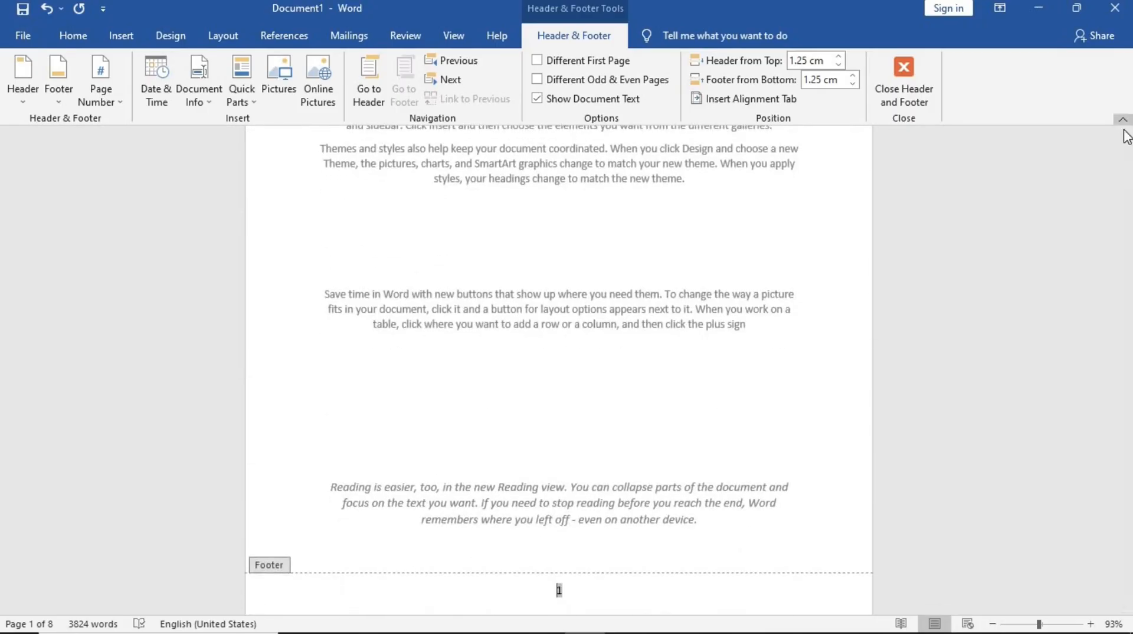
scroll(713, 292, down, 3)
scroll(713, 292, down, 20)
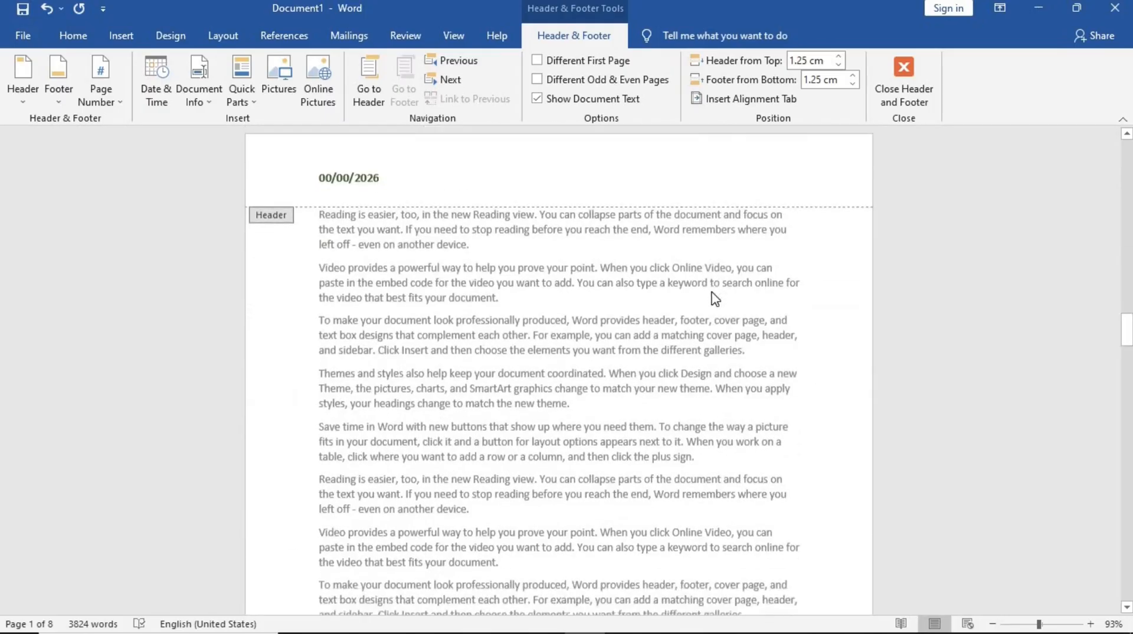
scroll(715, 298, down, 20)
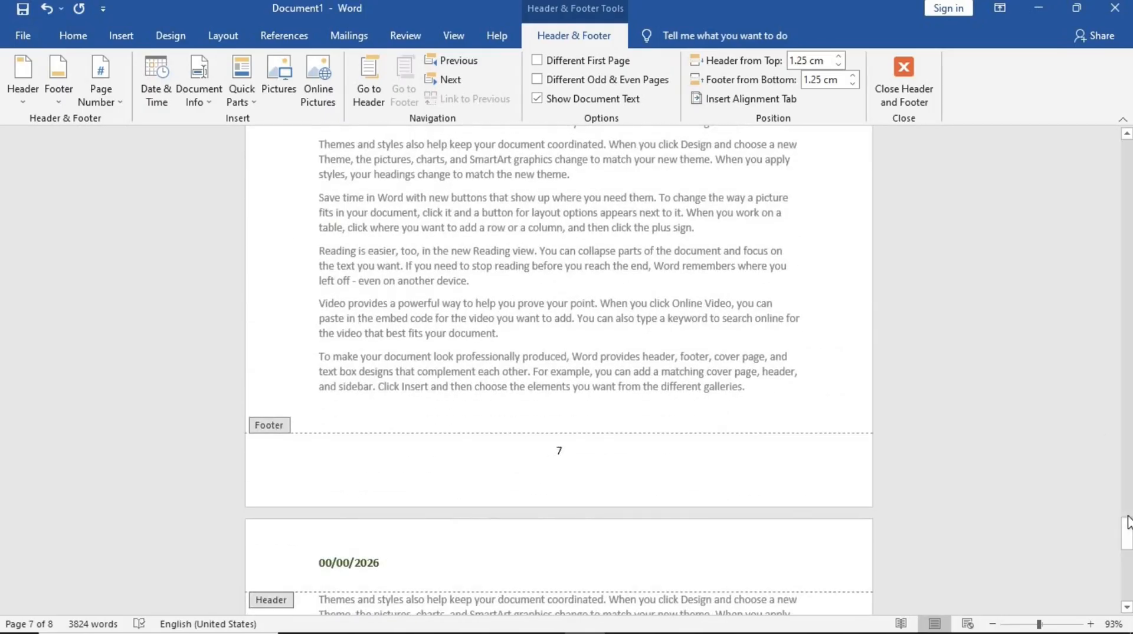
drag(1128, 531, 1128, 184)
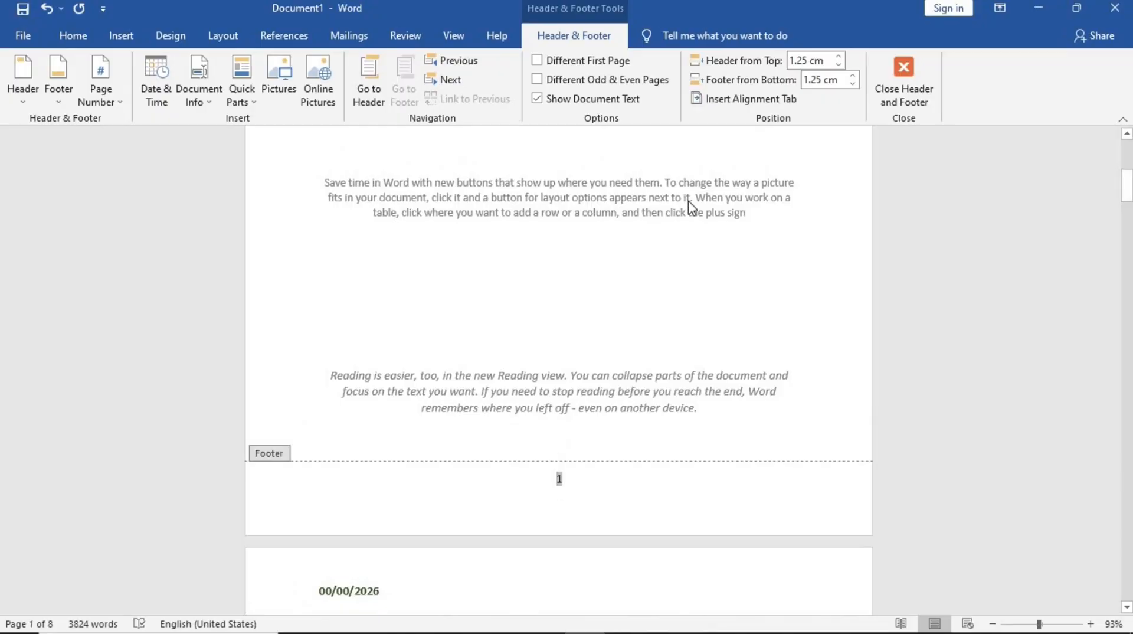
click(903, 86)
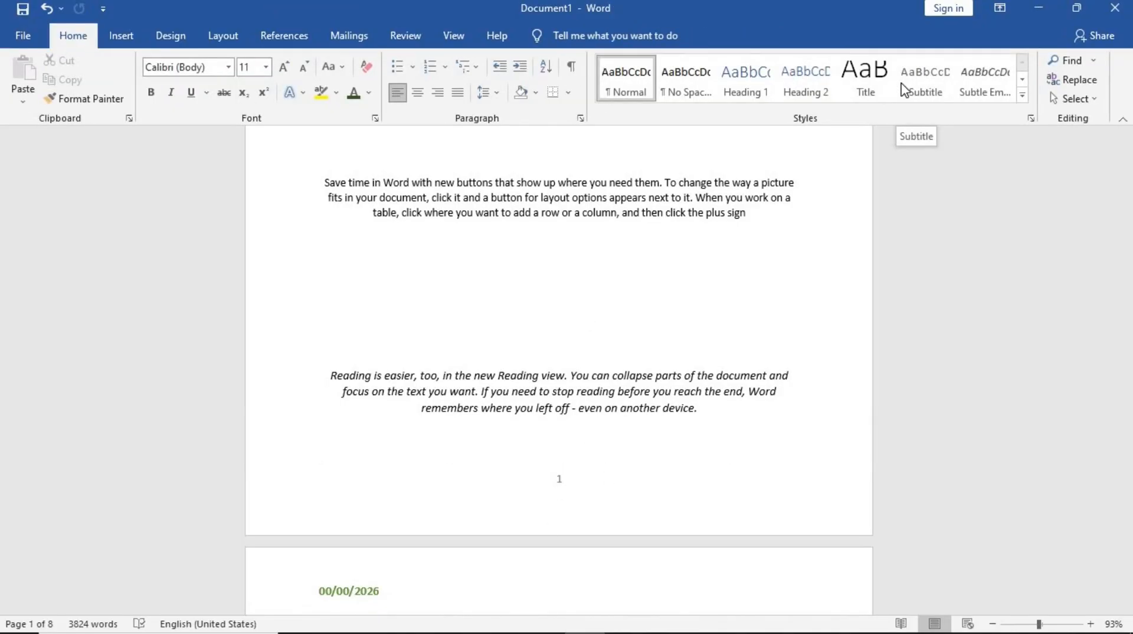
- Delete the page number from the footer and close footer editing
double_click(577, 487)
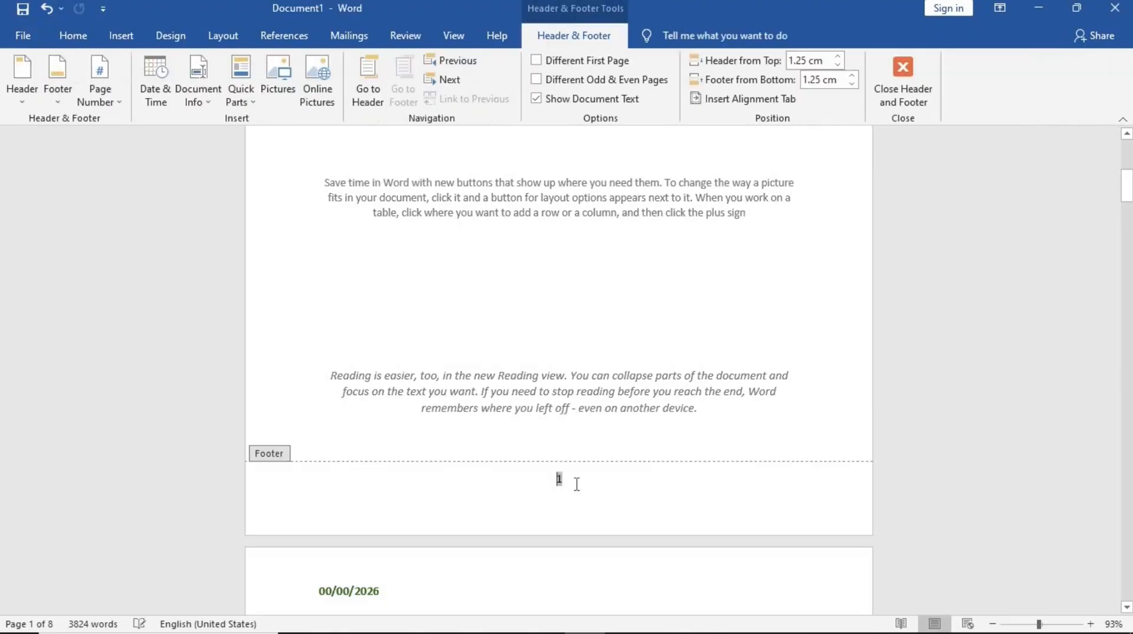
double_click(559, 479)
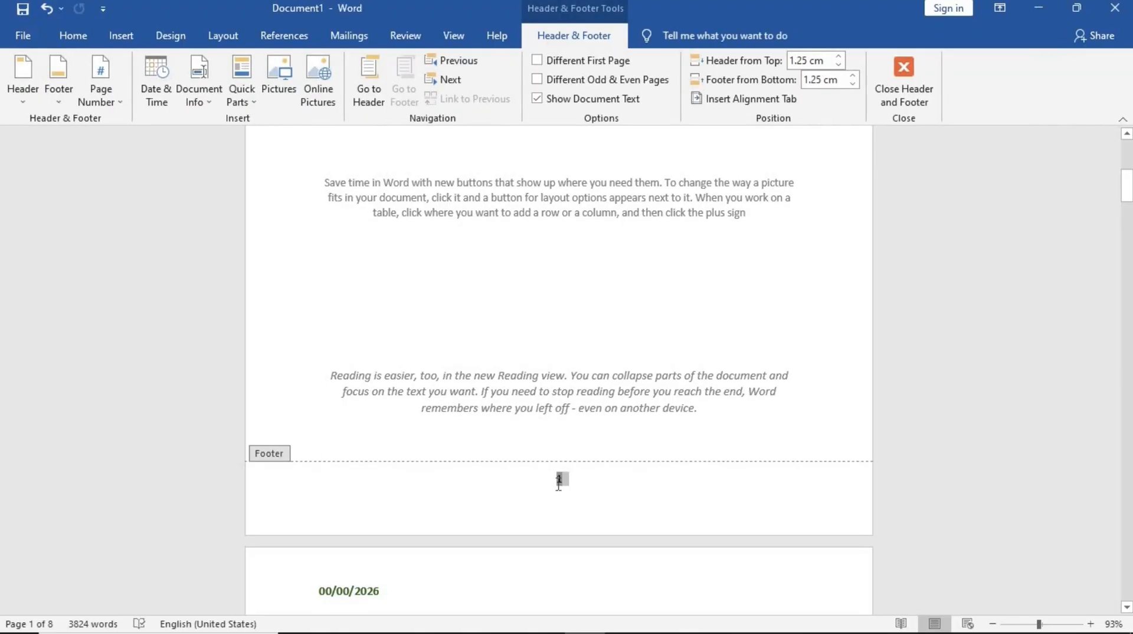
key(Delete)
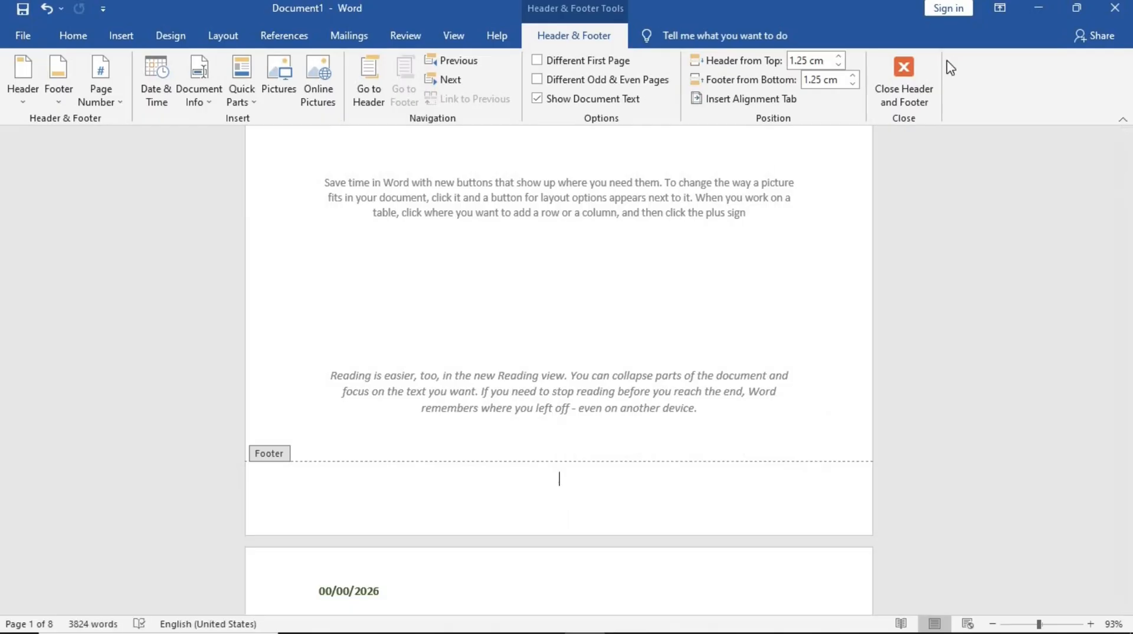
click(916, 72)
scroll(507, 539, down, 2)
scroll(506, 539, up, 10)
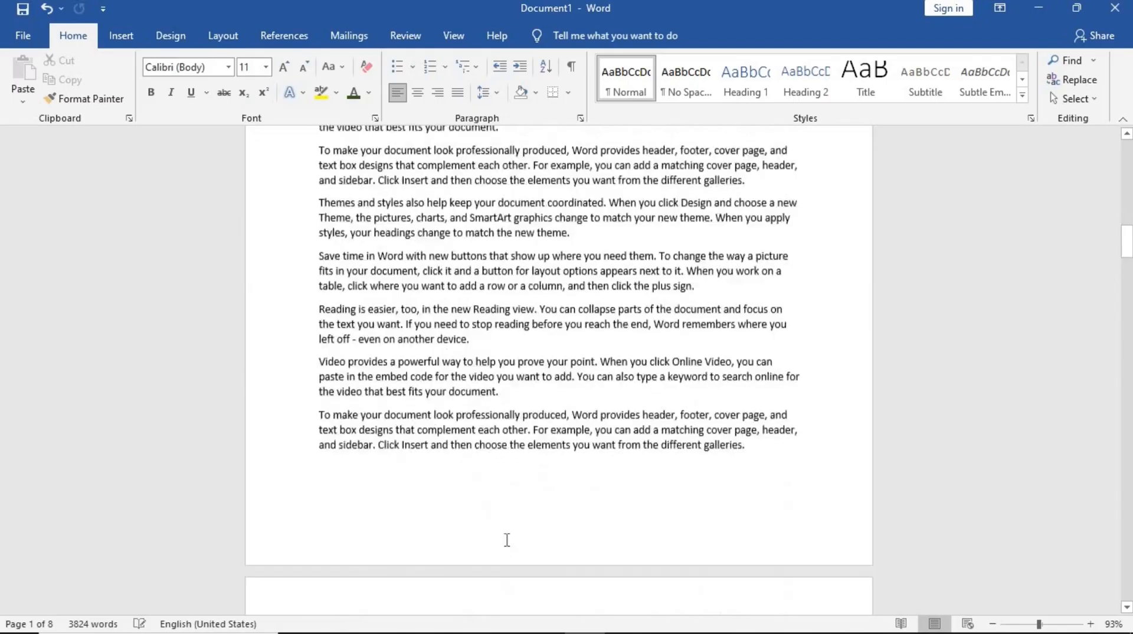
scroll(507, 539, up, 1)
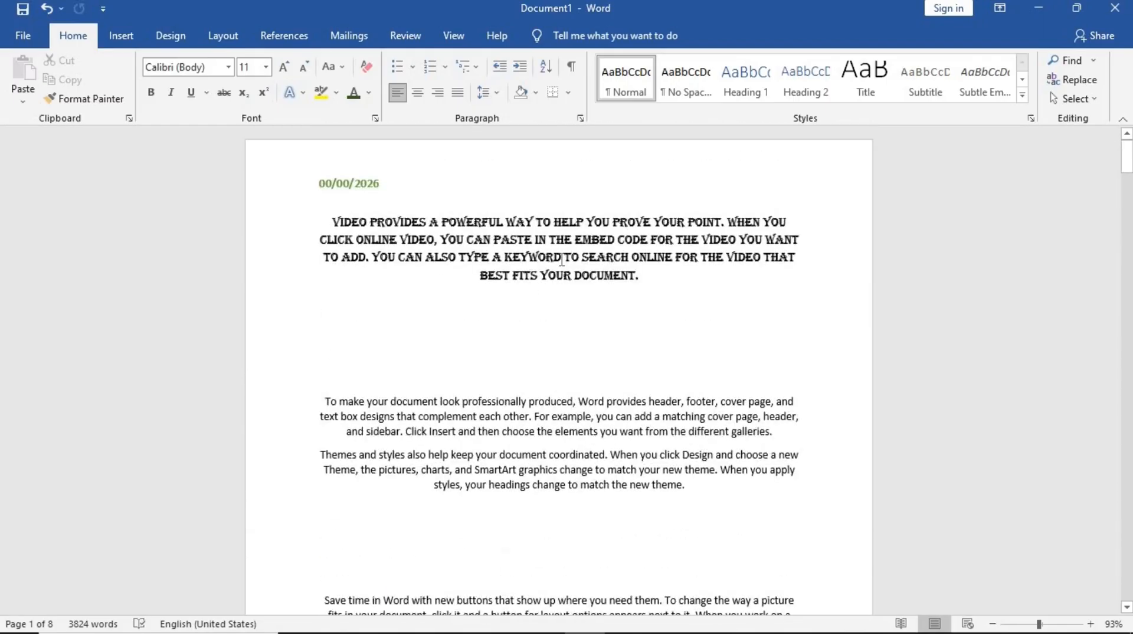
scroll(555, 269, down, 7)
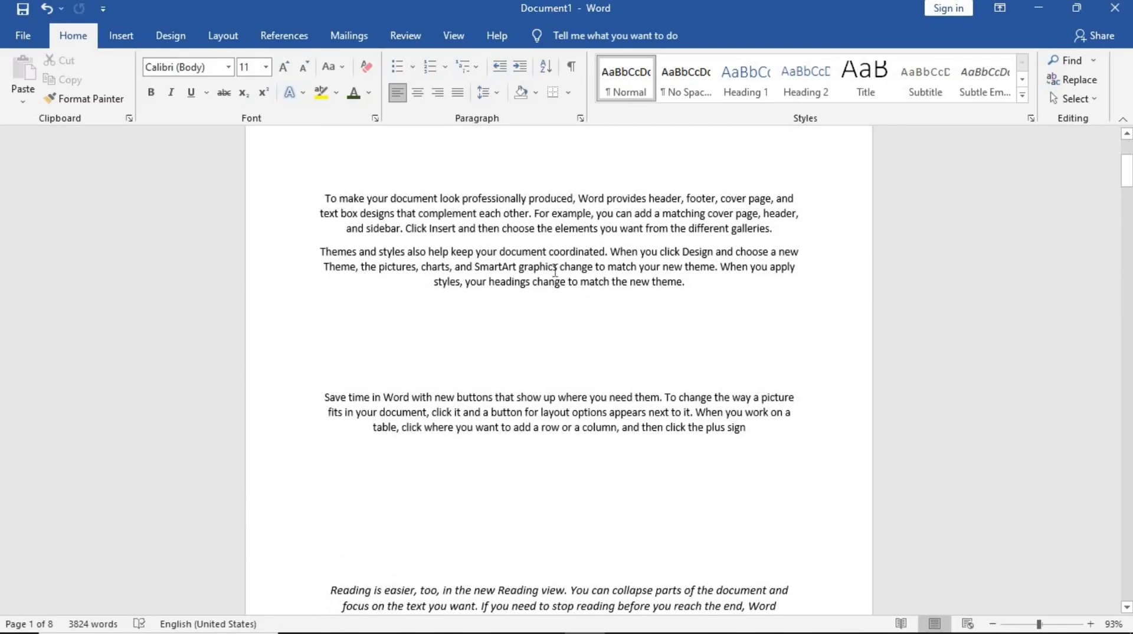
scroll(555, 270, down, 5)
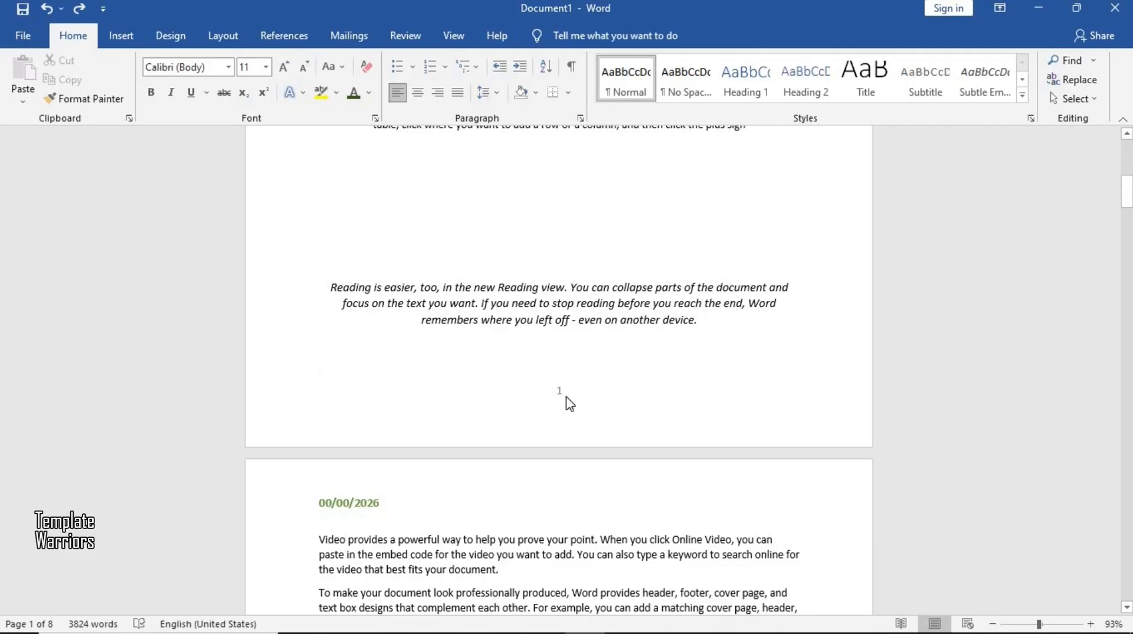
- Format the footer page numbers as lowercase letters a, b, c, starting at a
double_click(565, 397)
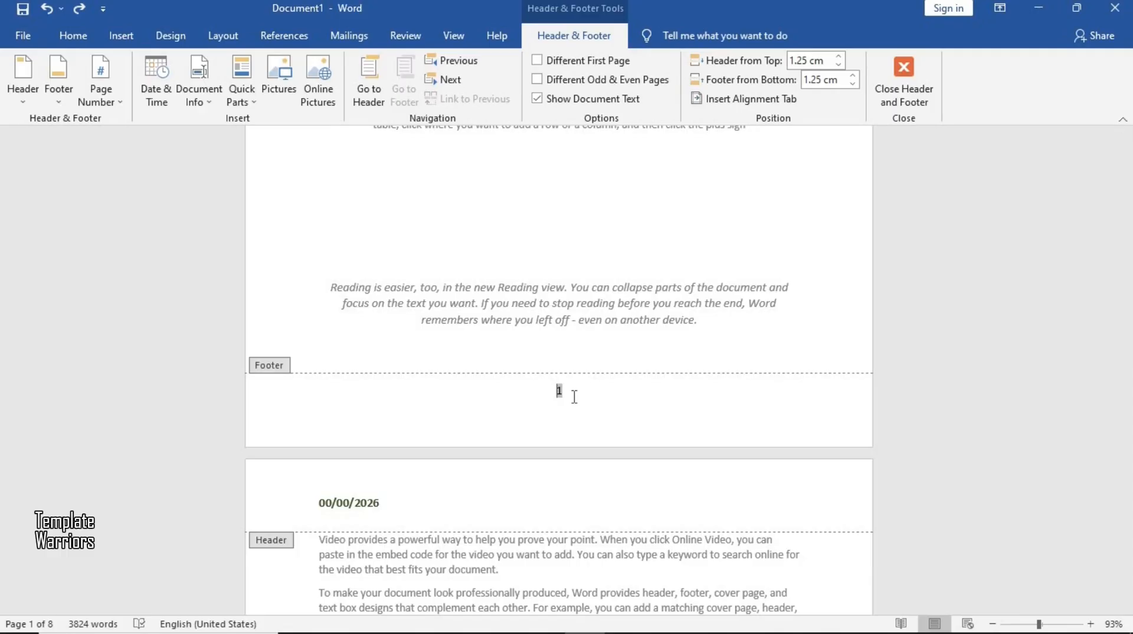
click(117, 98)
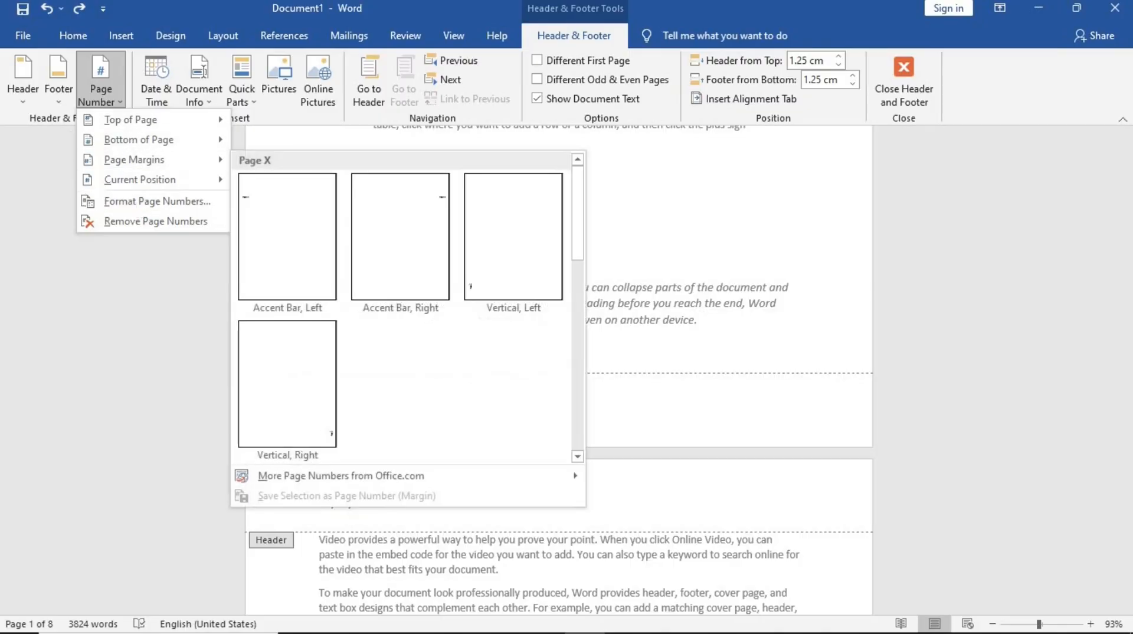
click(701, 408)
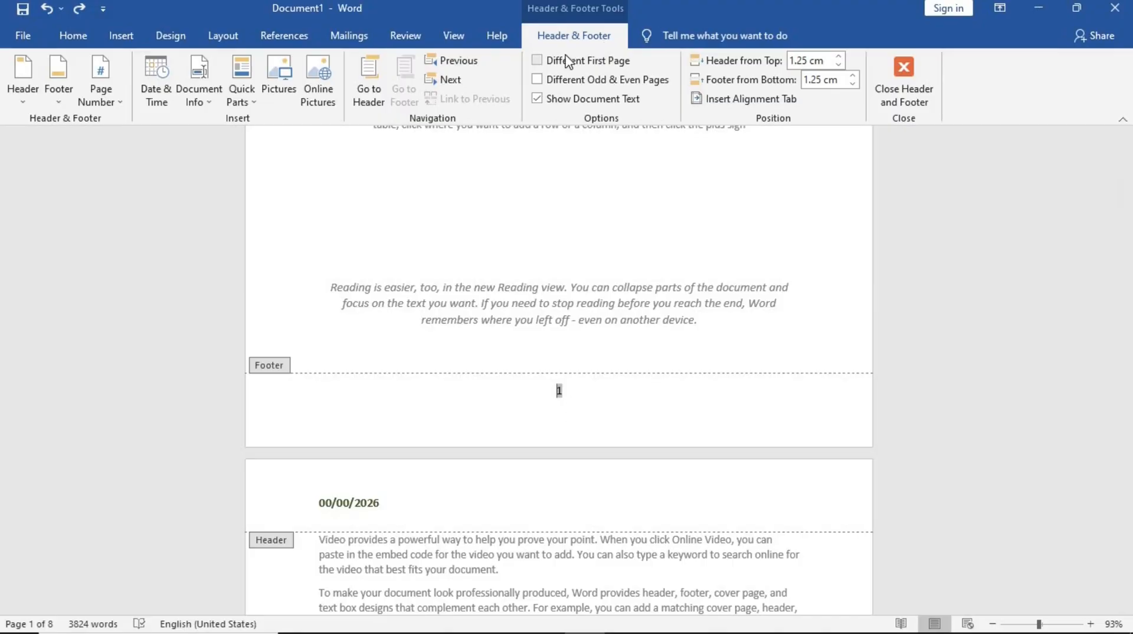
click(91, 102)
click(112, 193)
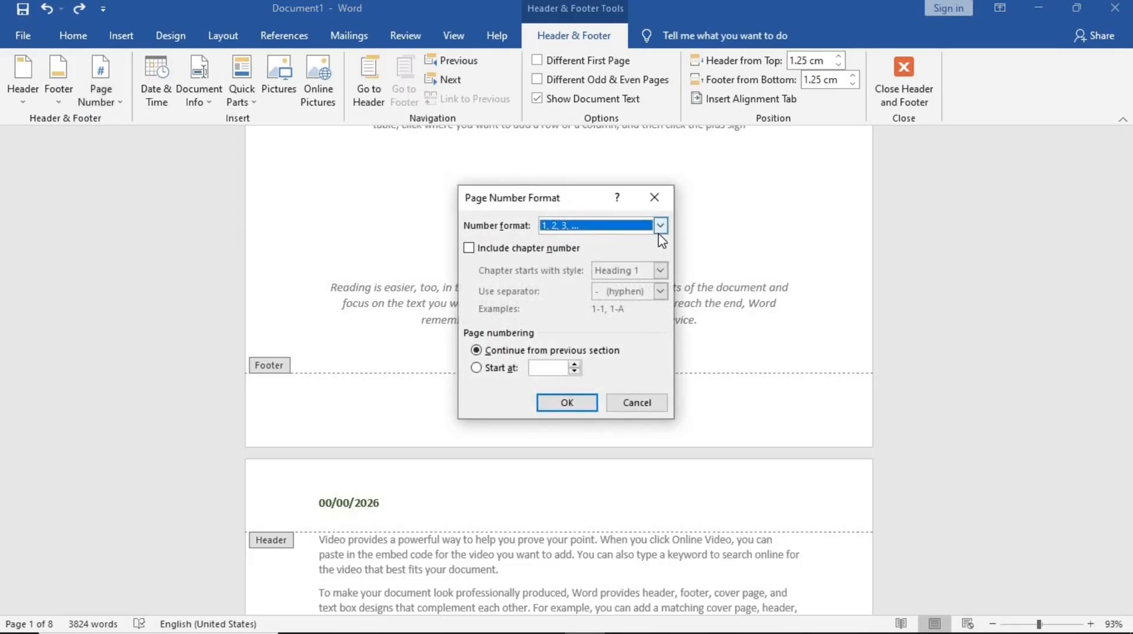
click(659, 229)
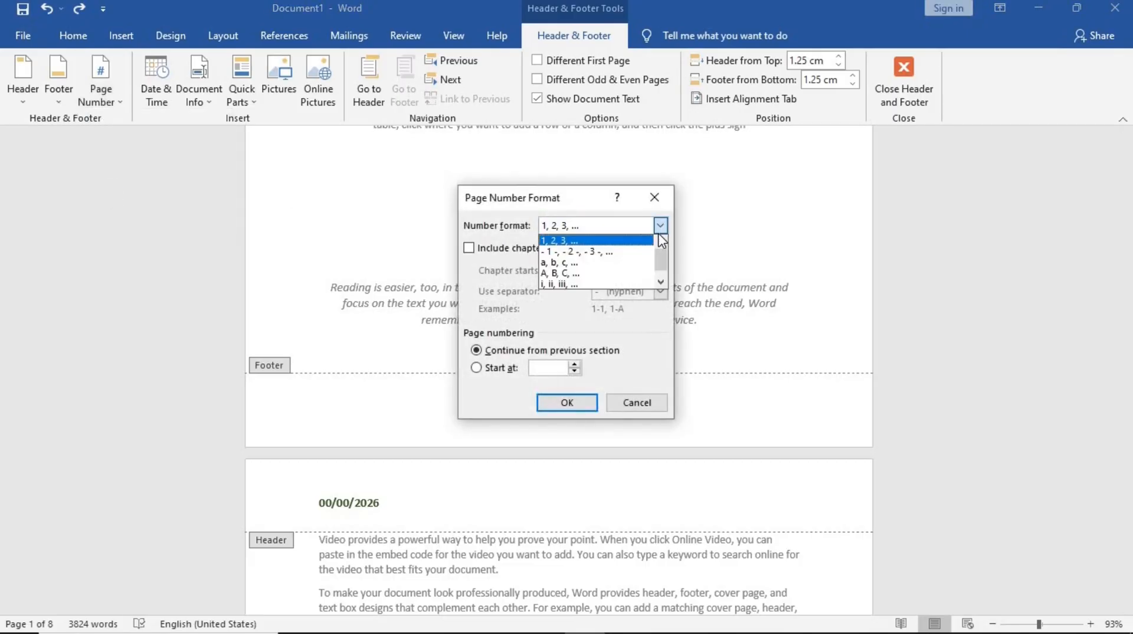
click(572, 260)
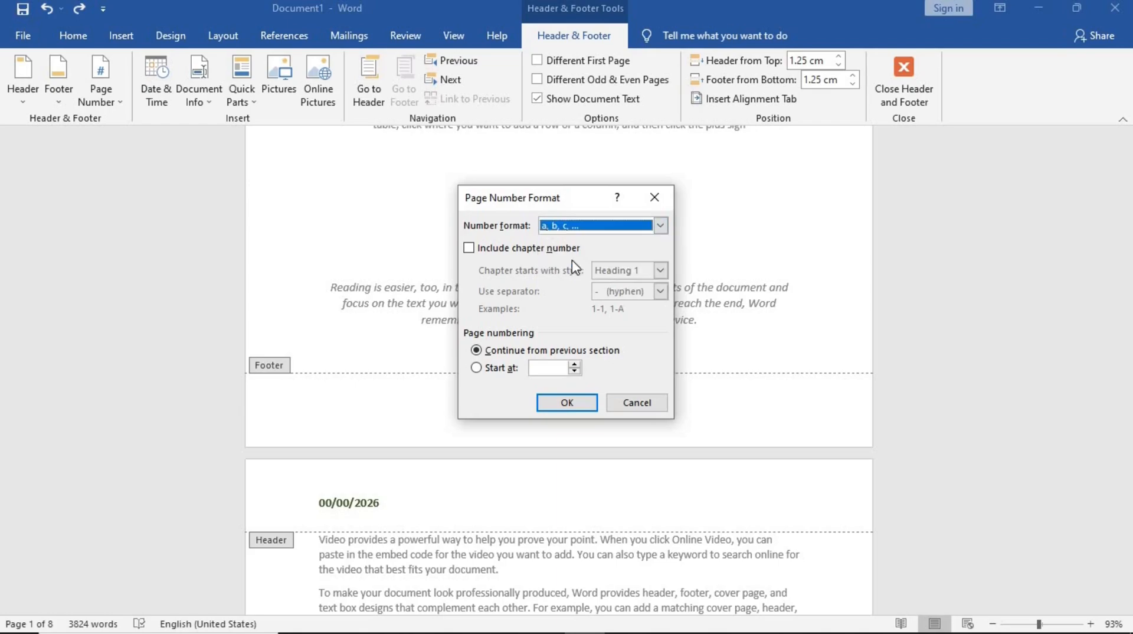
click(574, 364)
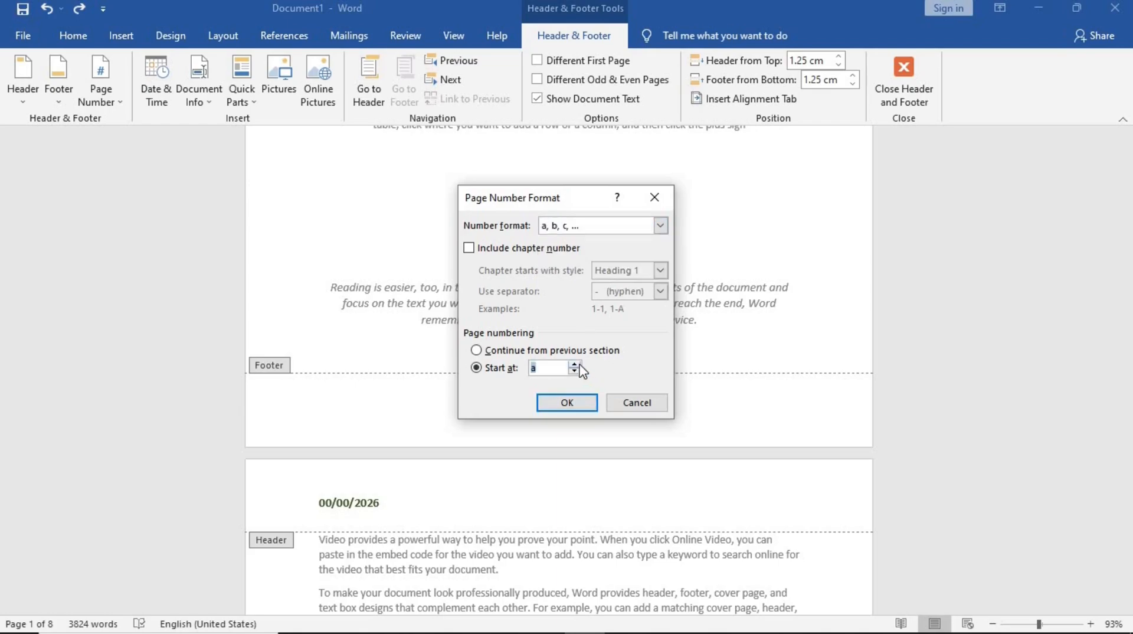
click(566, 403)
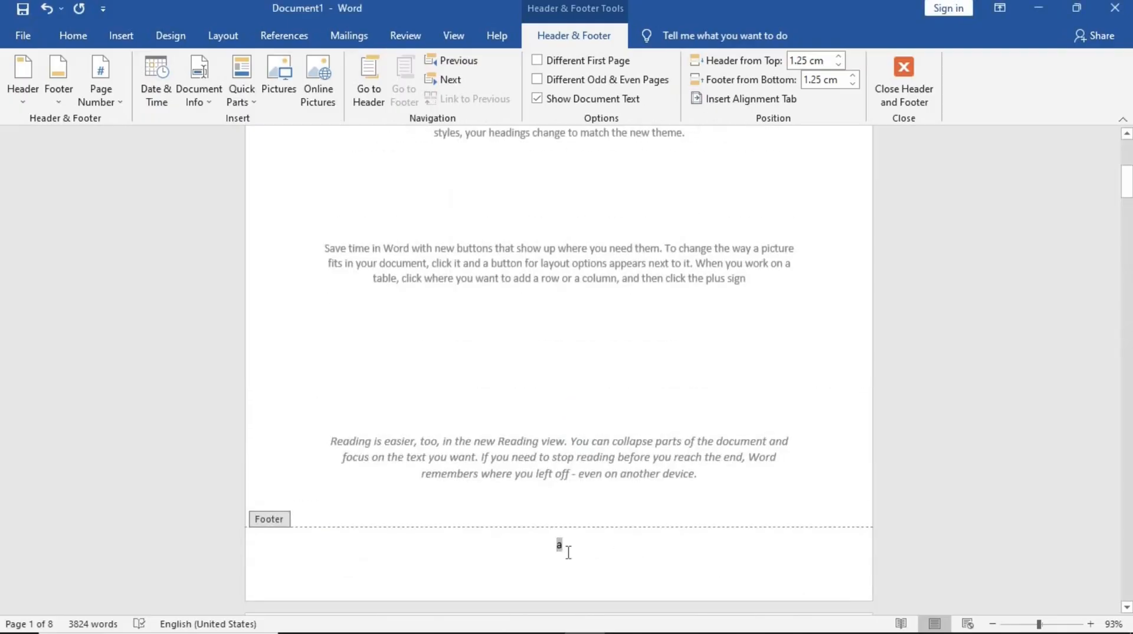
scroll(569, 550, down, 8)
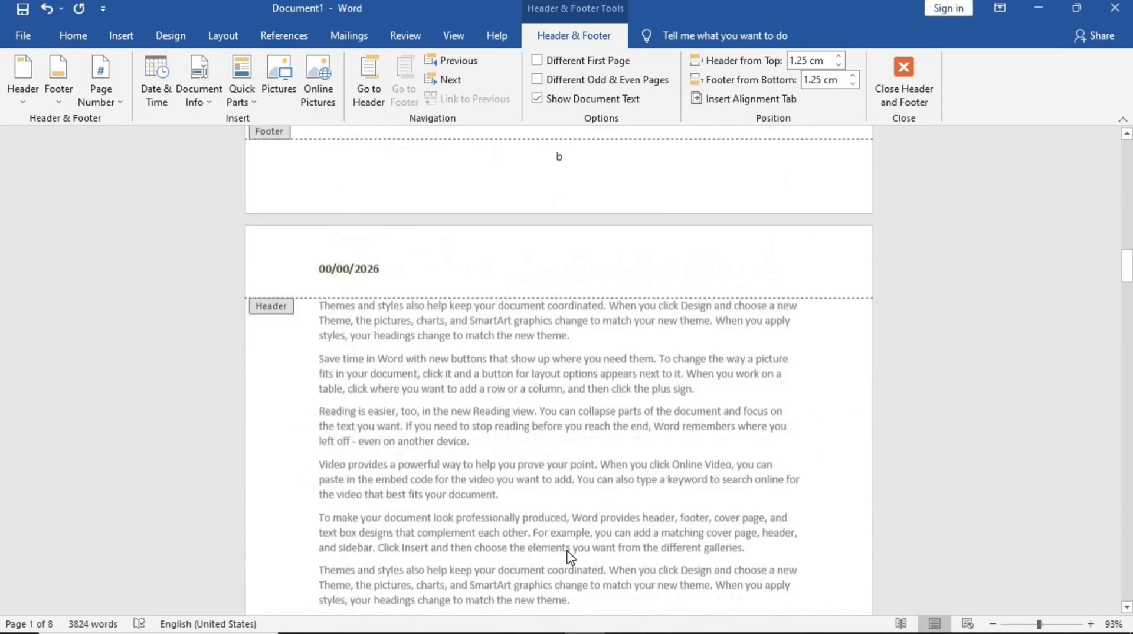
- Close header and footer editing
drag(1128, 271, 1119, 130)
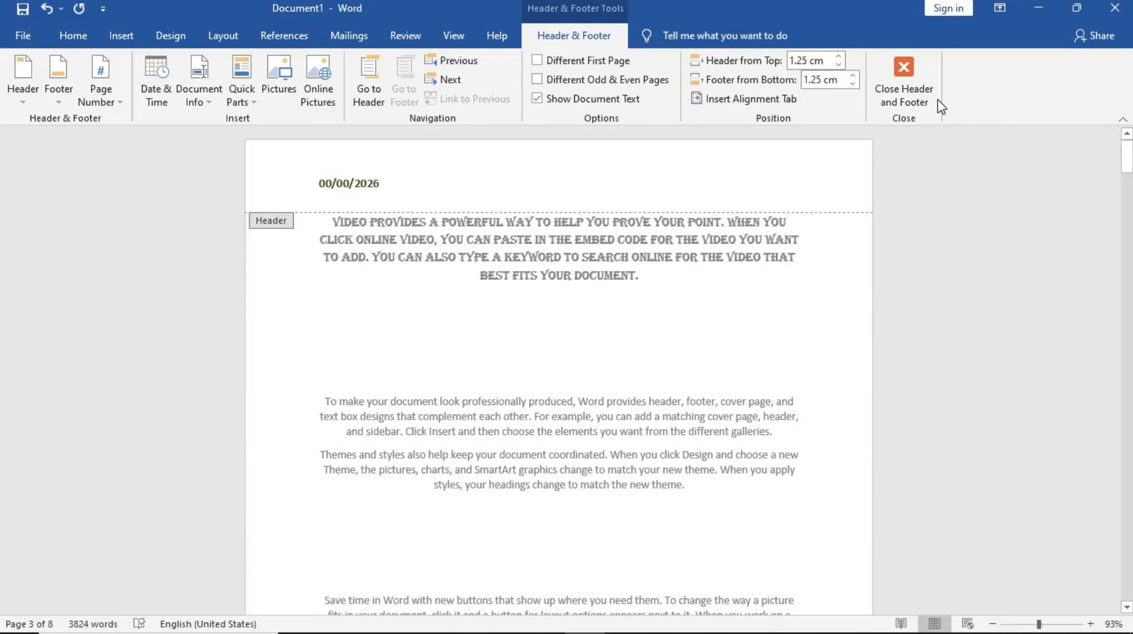
click(916, 88)
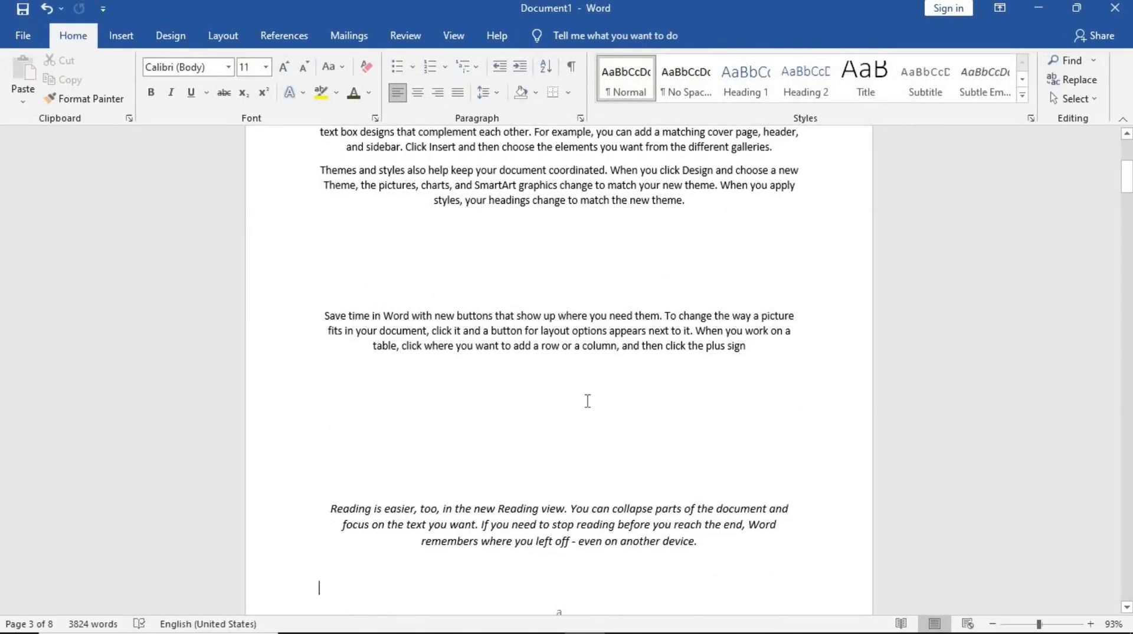
- Reopen the footer, undo the last change to the page letter, and close footer editing again
scroll(587, 401, down, 3)
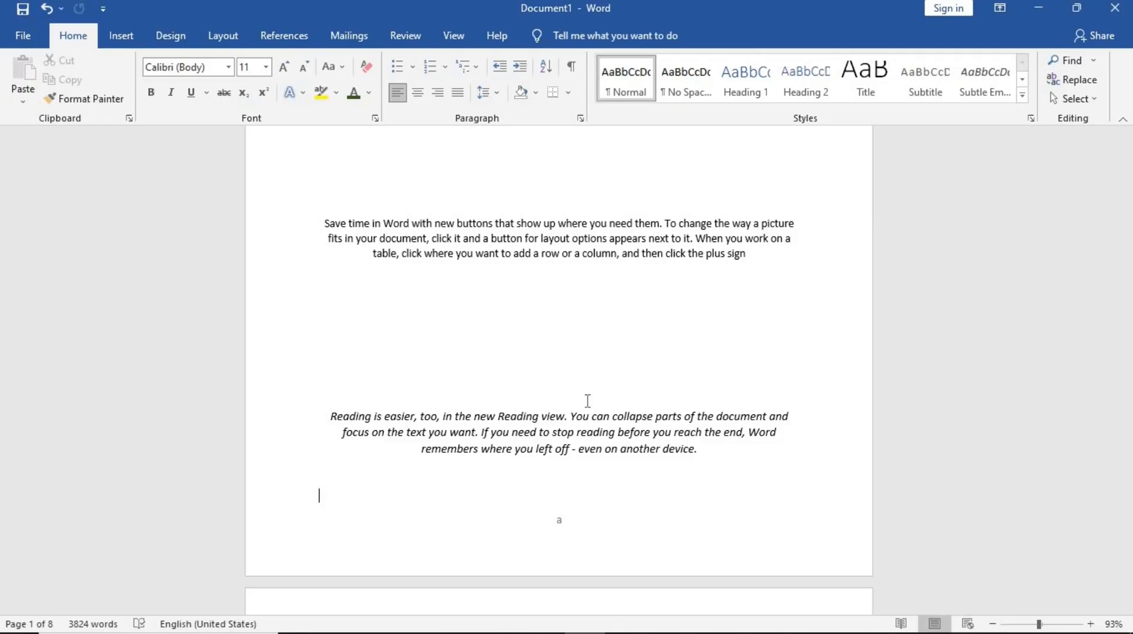
double_click(561, 522)
key(ctrl+z)
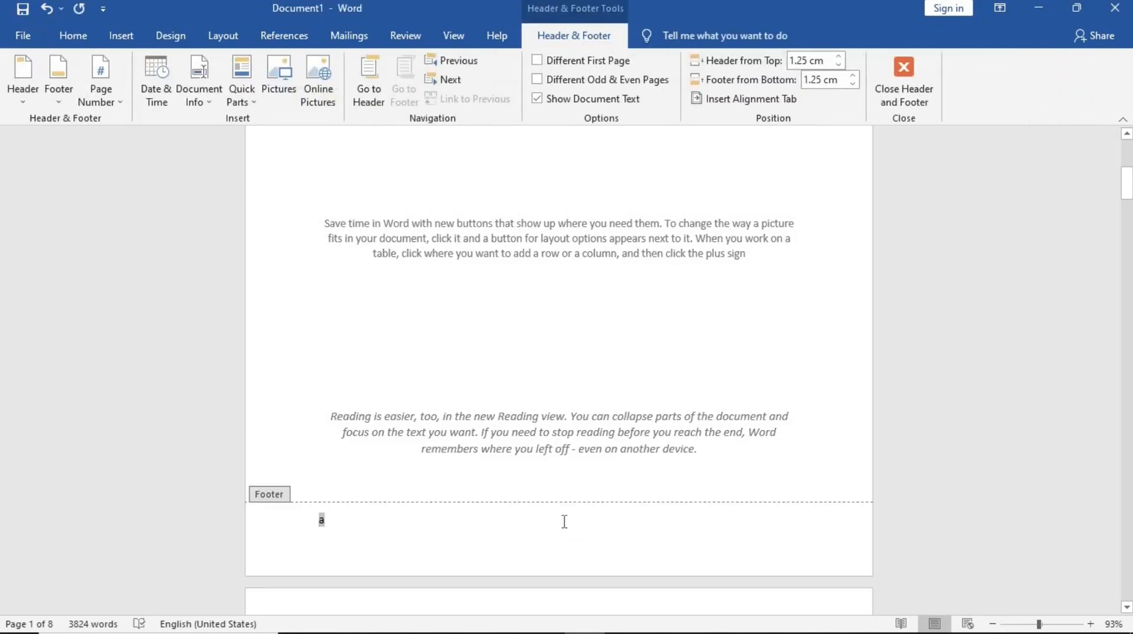
click(912, 77)
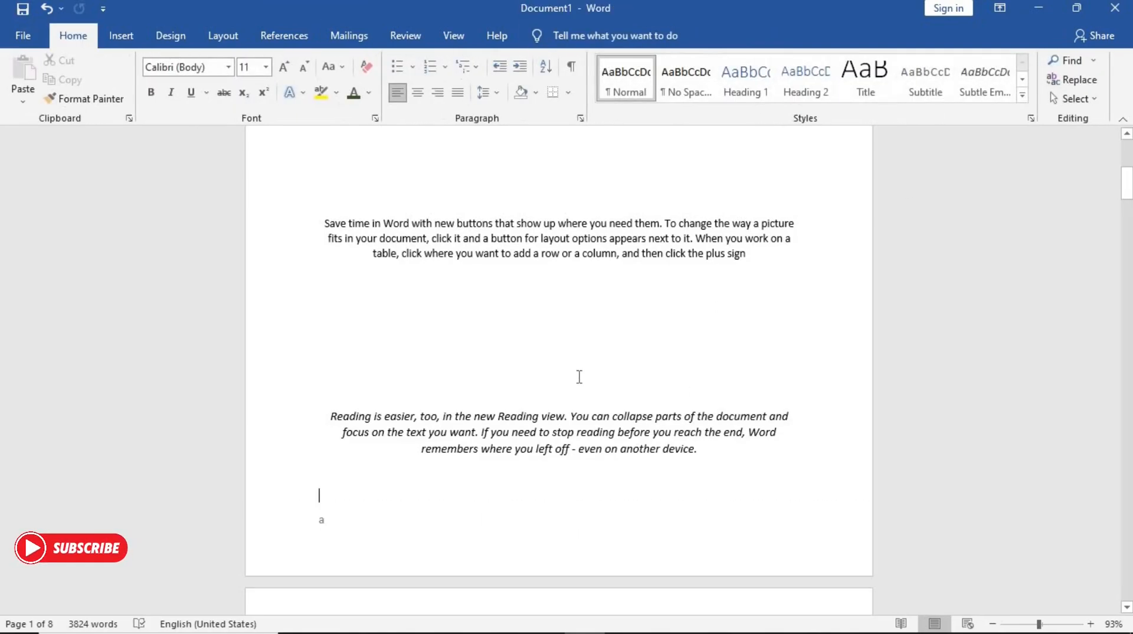
- Scroll through the pages to examine the lettered page numbers in the footers
scroll(579, 378, up, 3)
scroll(579, 377, up, 3)
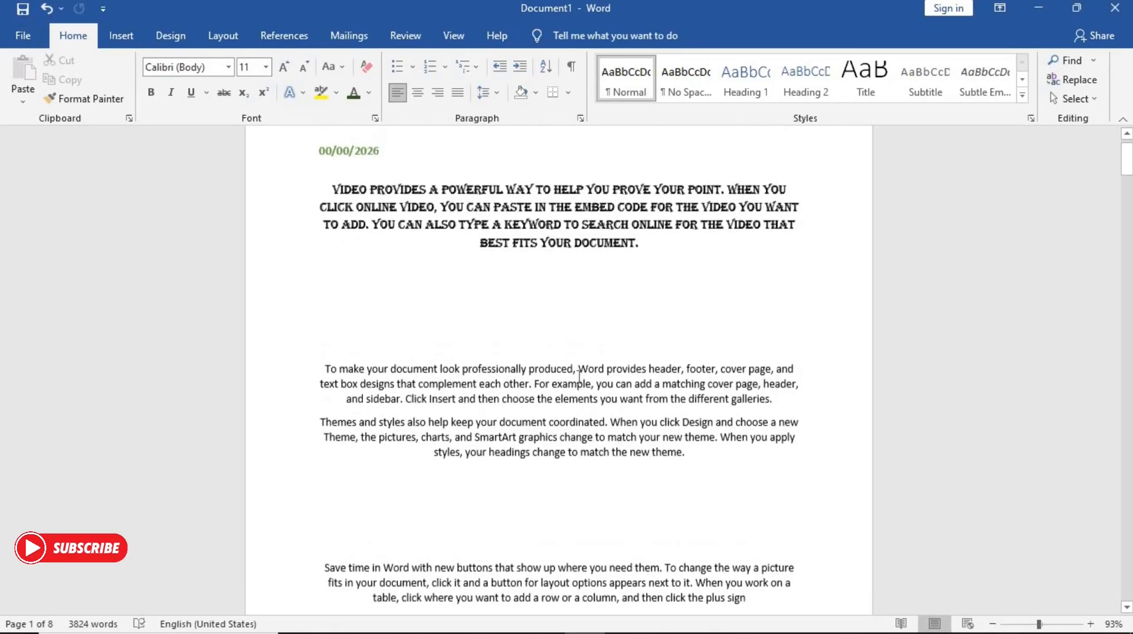
scroll(579, 378, down, 4)
scroll(579, 376, down, 3)
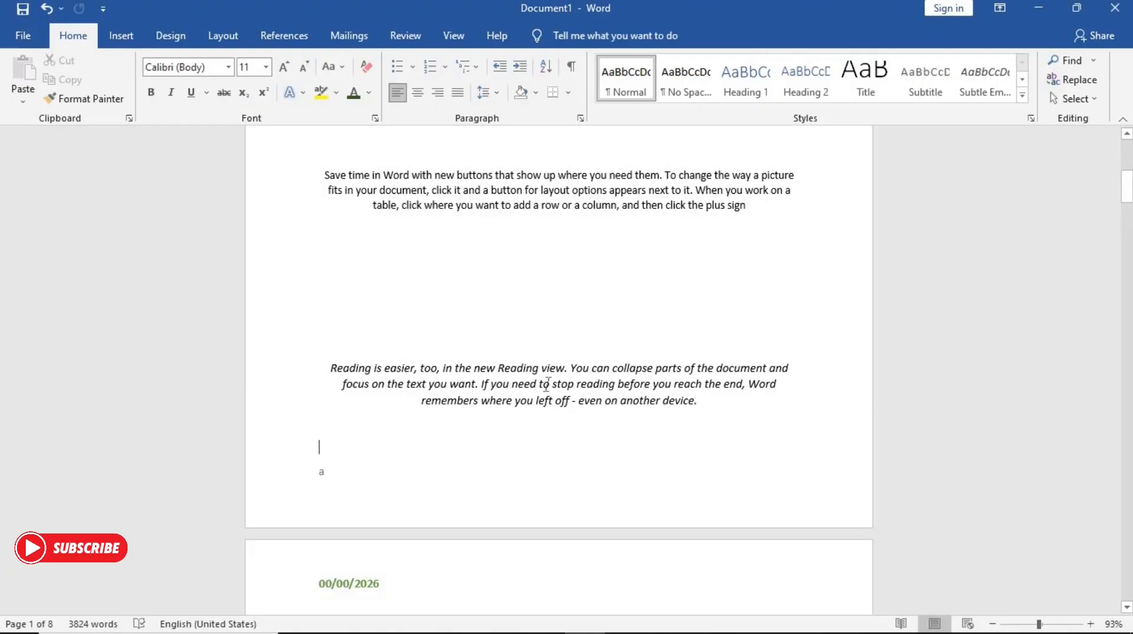
scroll(547, 384, down, 2)
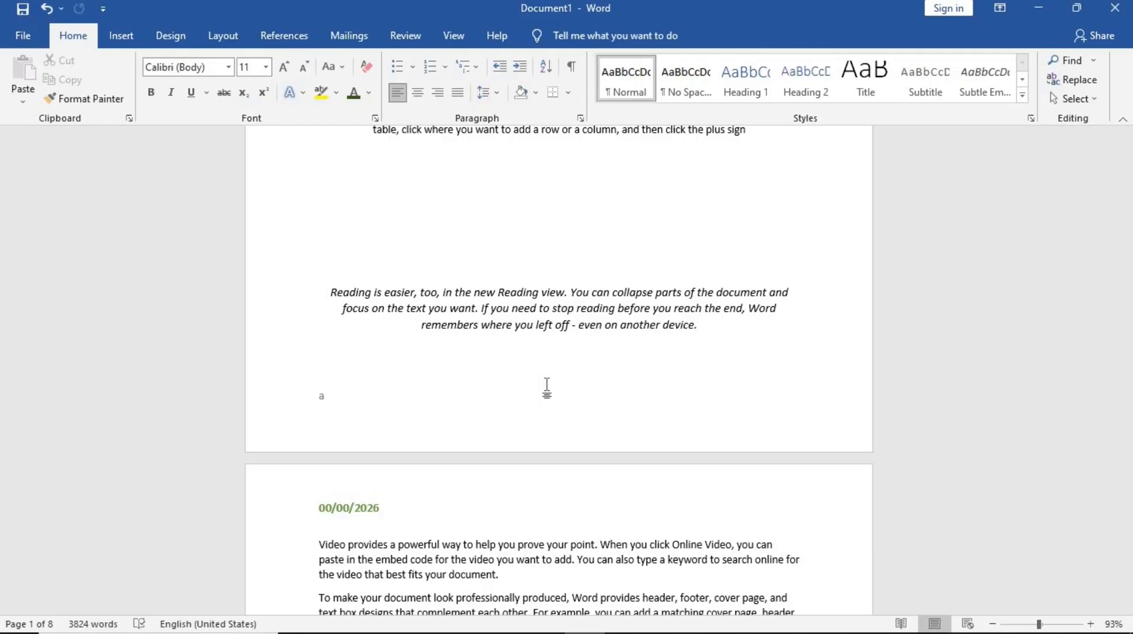
scroll(547, 385, up, 3)
scroll(548, 384, down, 7)
scroll(549, 385, up, 15)
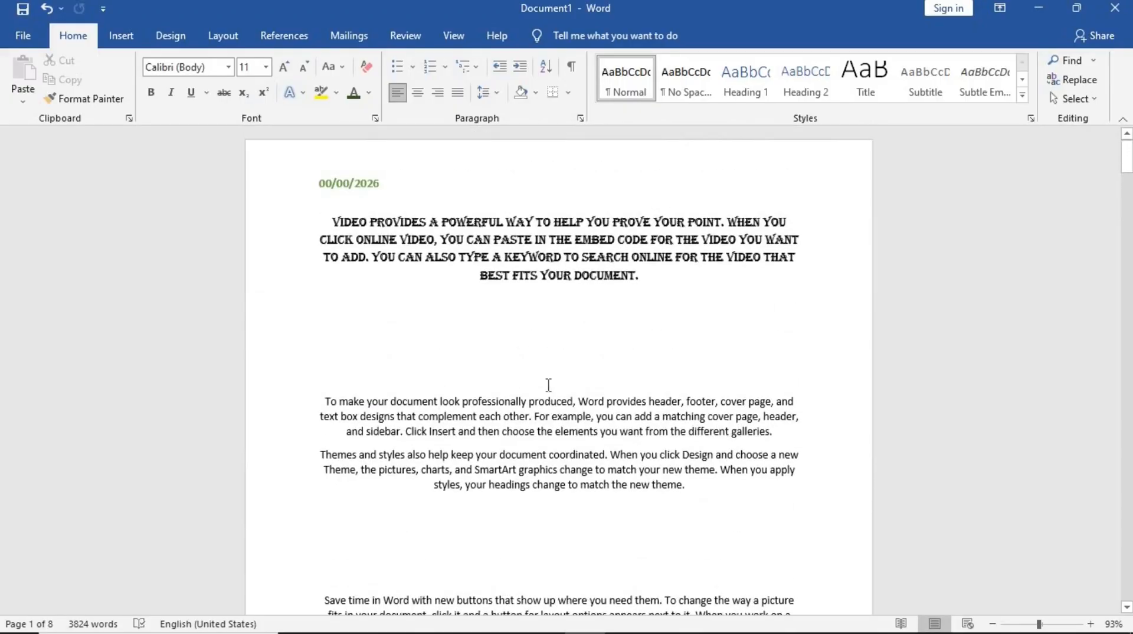
scroll(549, 385, down, 8)
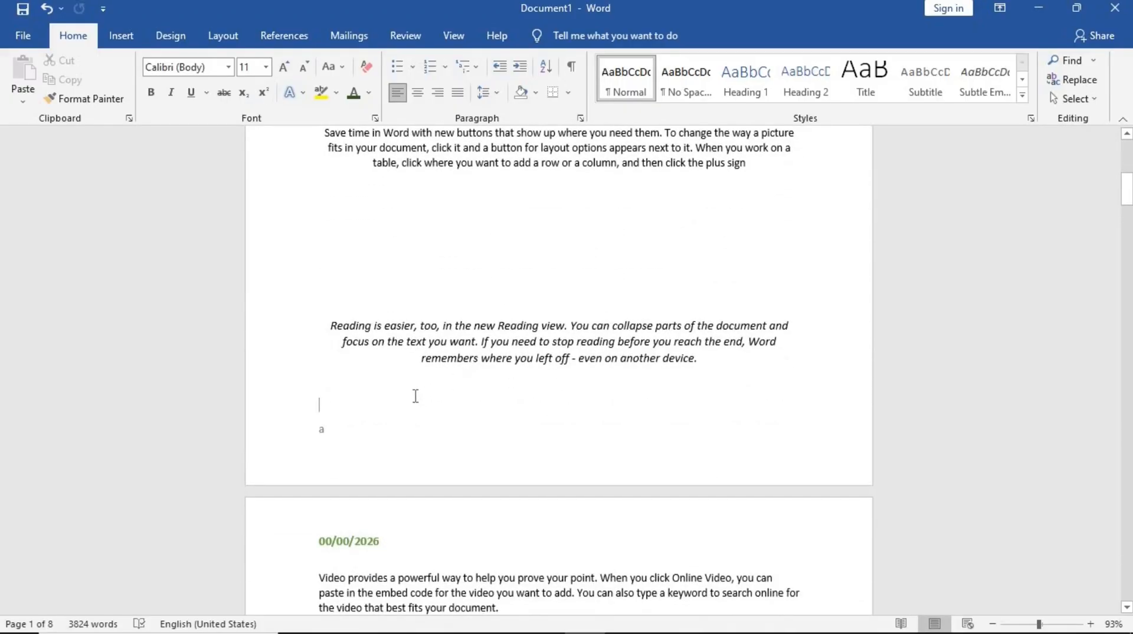
- Remove the page letter from the footer and close footer editing
double_click(326, 440)
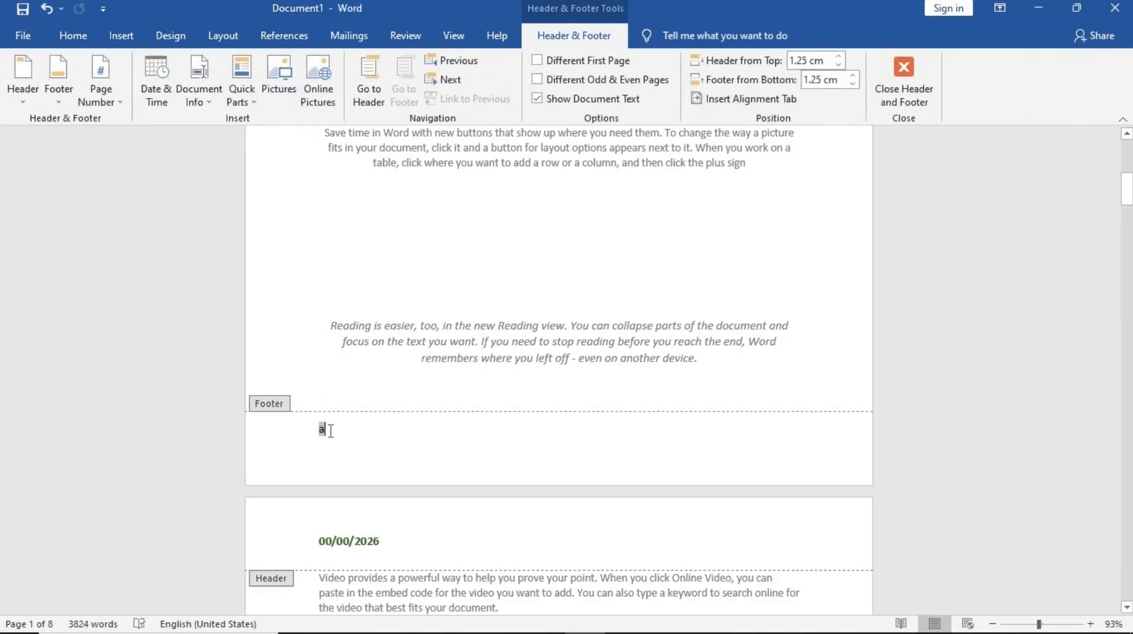
key(BackSpace)
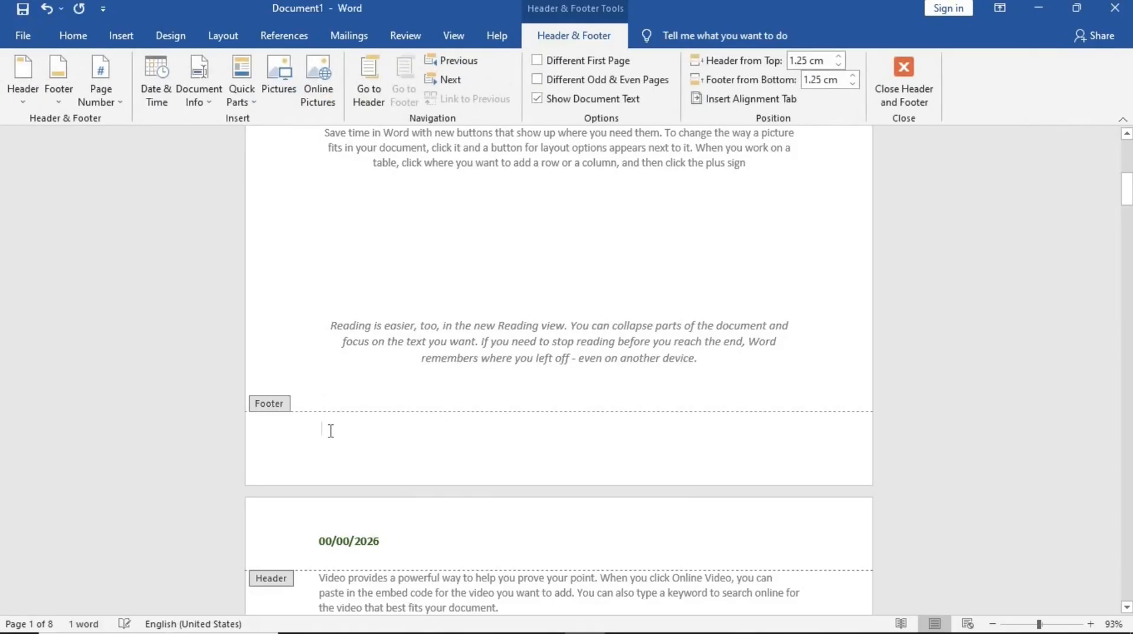
click(924, 86)
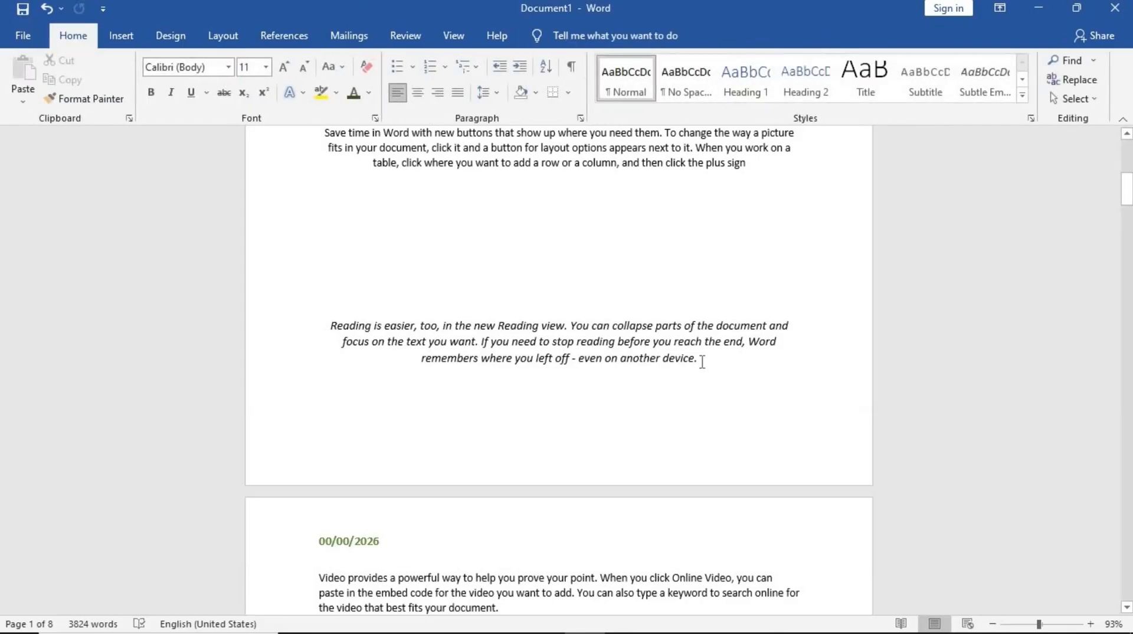
- Add a new line after the italic 'Reading is easier' paragraph and insert a Next Page section break there
scroll(701, 361, up, 3)
scroll(700, 361, down, 4)
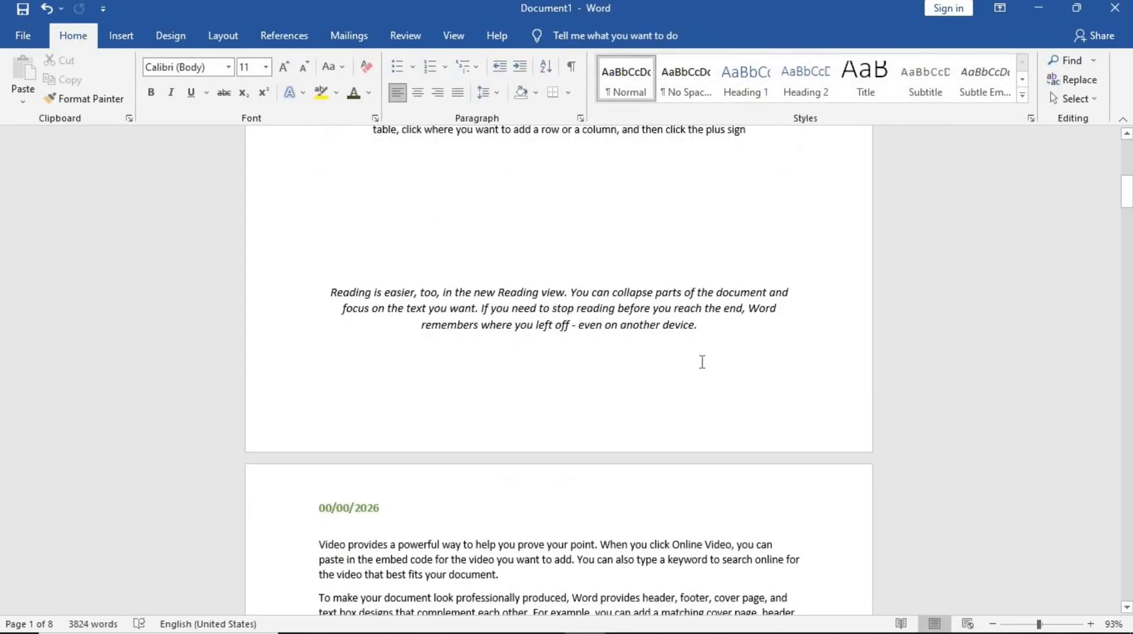
click(702, 326)
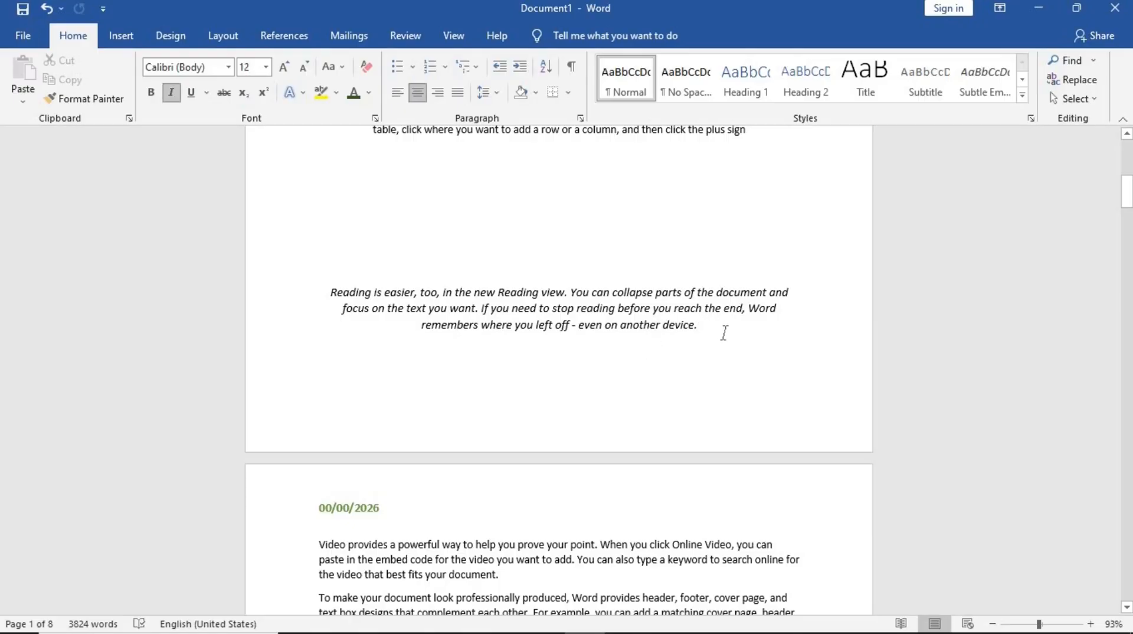
key(Return)
click(242, 44)
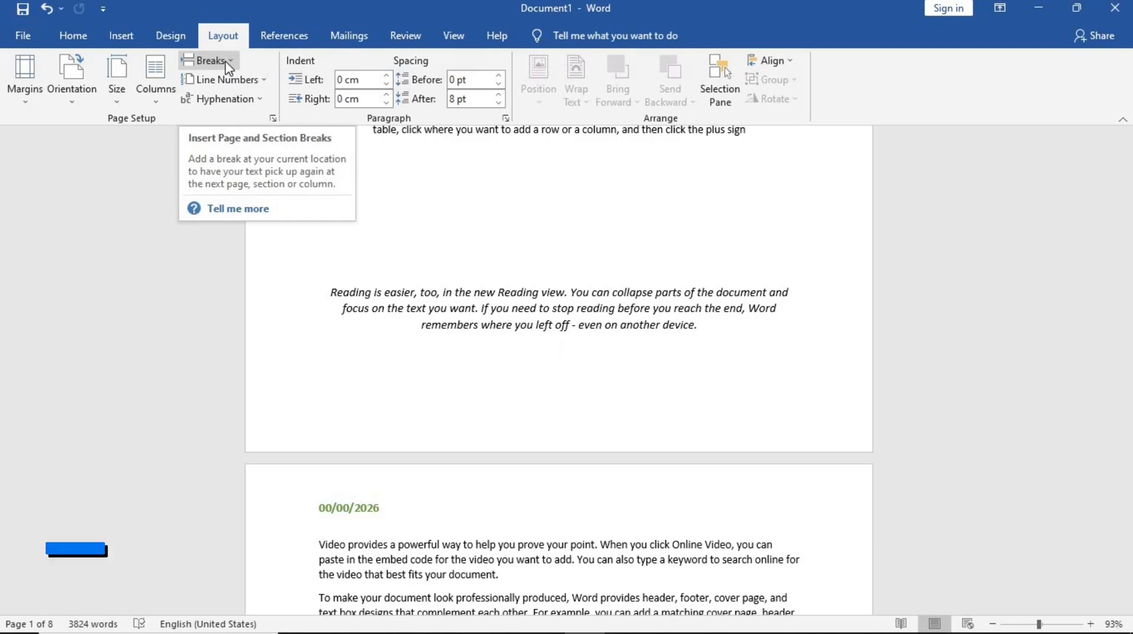
click(228, 65)
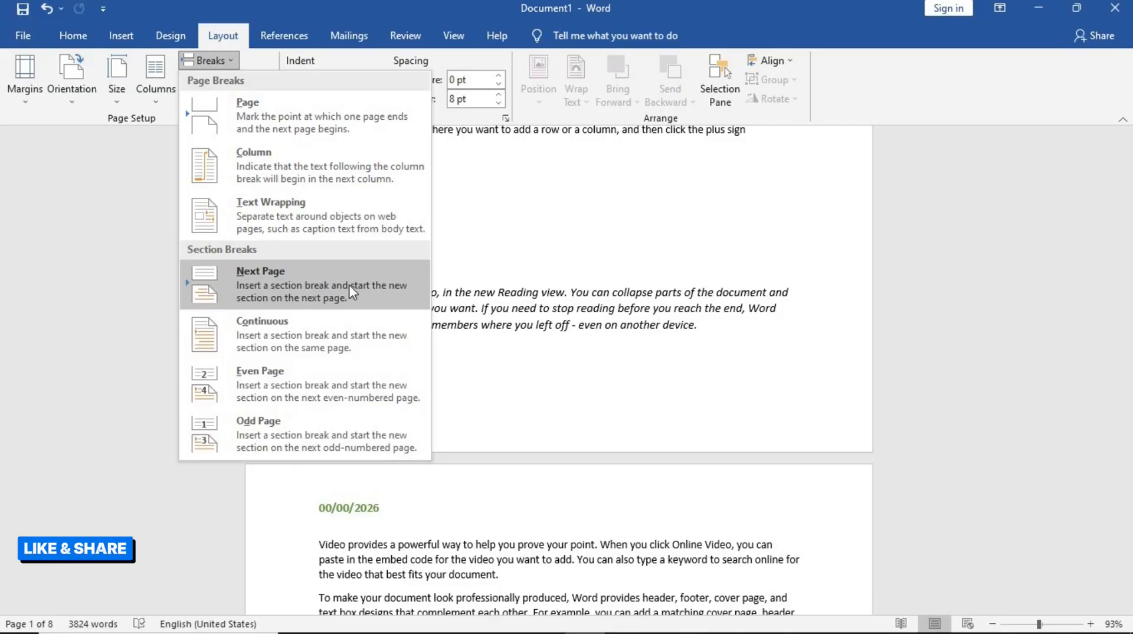
click(303, 303)
- Insert another Next Page section break after the 'Themes and styles' paragraph at the end of the following page
scroll(515, 382, down, 1)
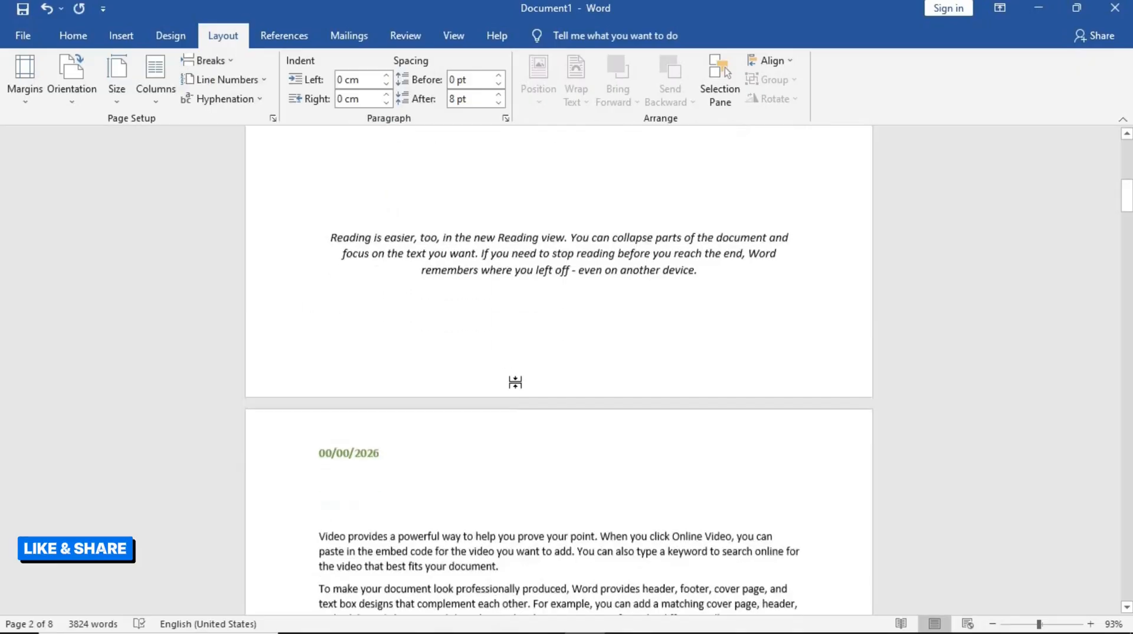
scroll(515, 383, down, 9)
scroll(517, 383, up, 6)
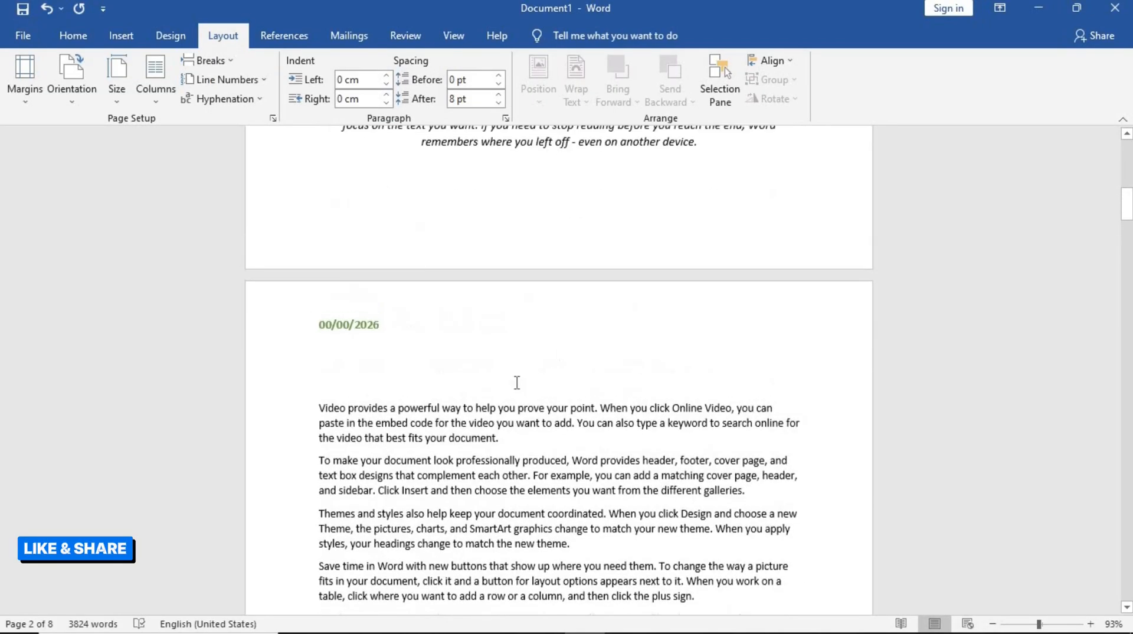
scroll(464, 419, down, 1)
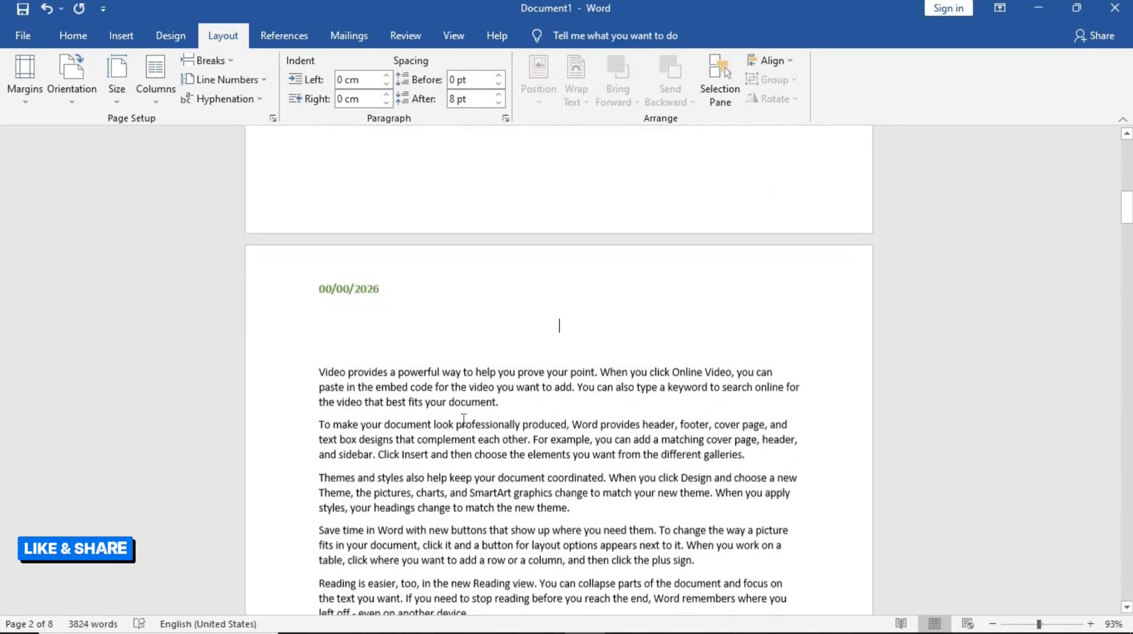
scroll(464, 419, down, 3)
scroll(464, 419, down, 3)
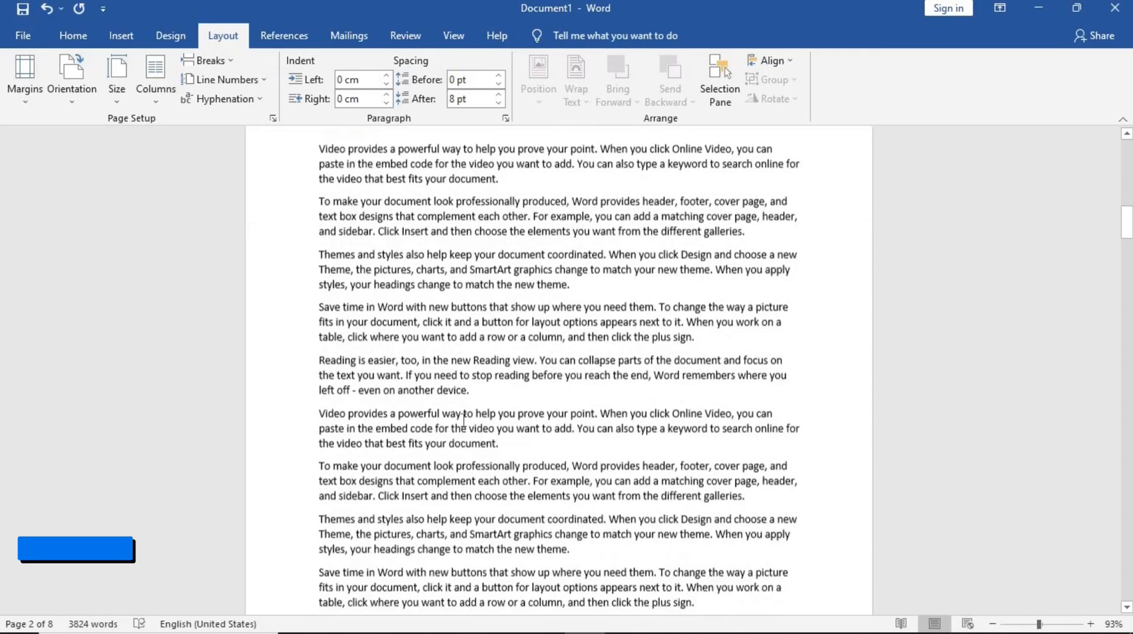
ctrl+scroll(464, 419, up, 1)
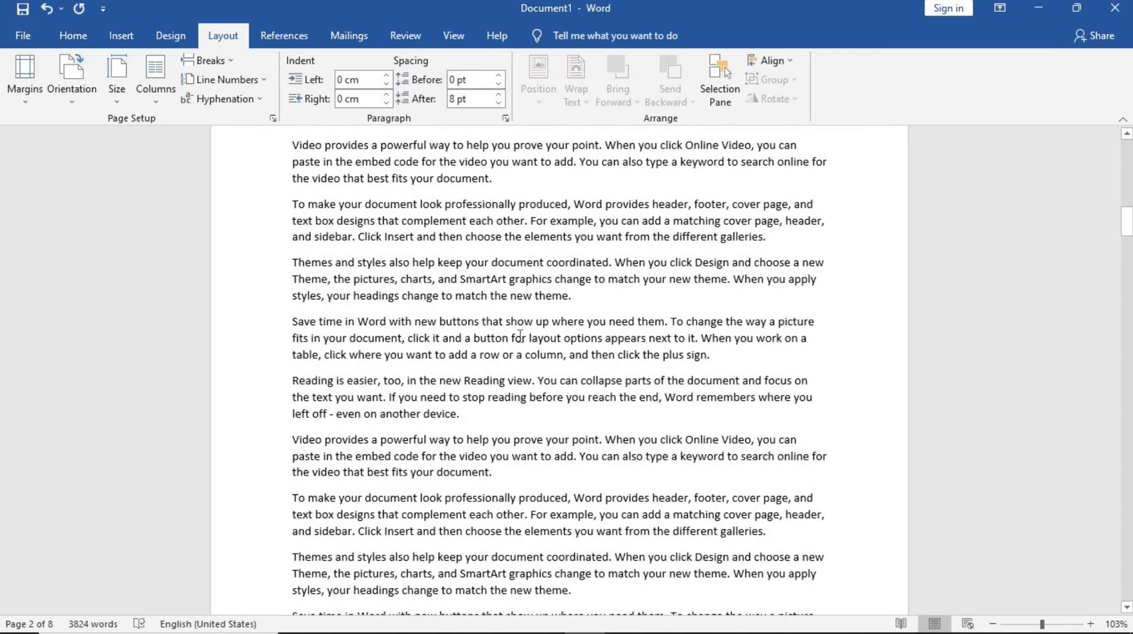
scroll(520, 336, up, 3)
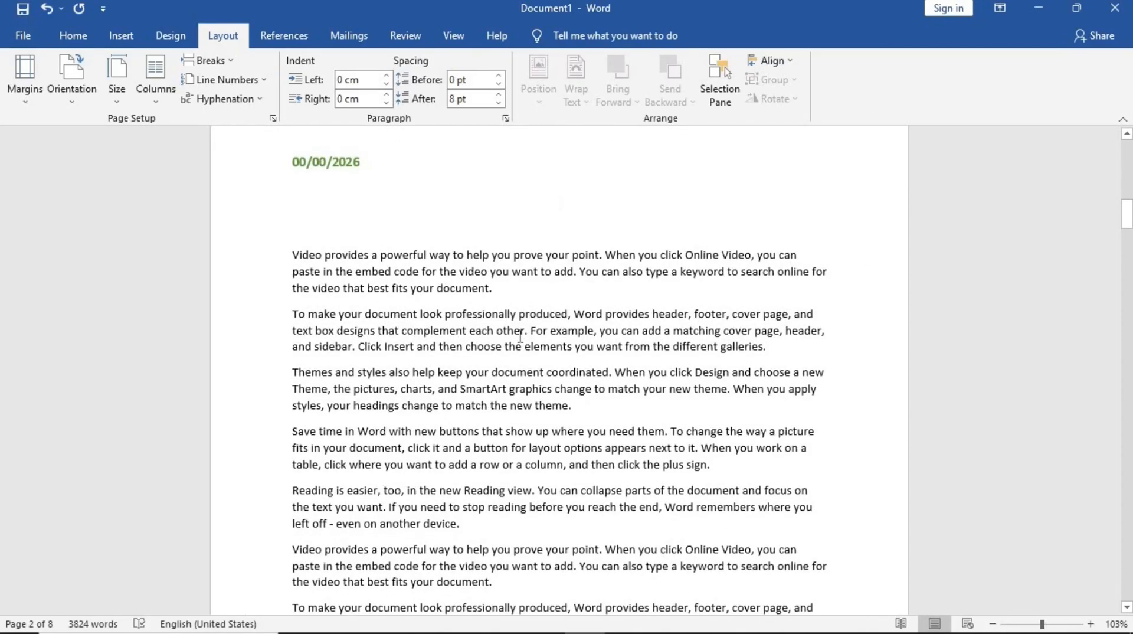
scroll(520, 336, down, 15)
scroll(520, 336, down, 3)
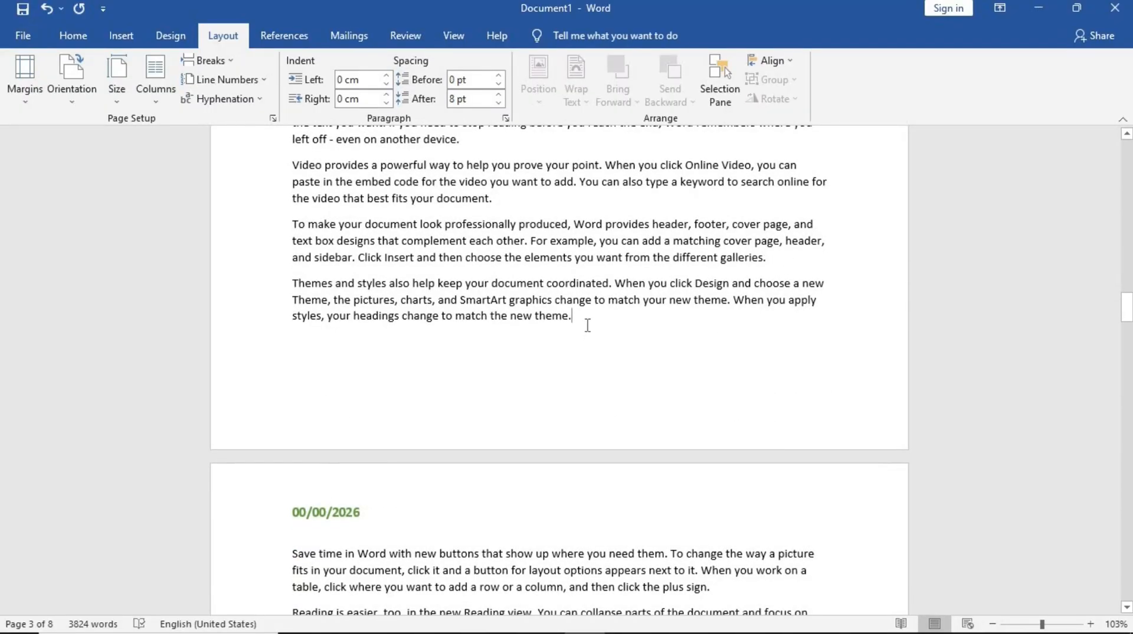
click(228, 65)
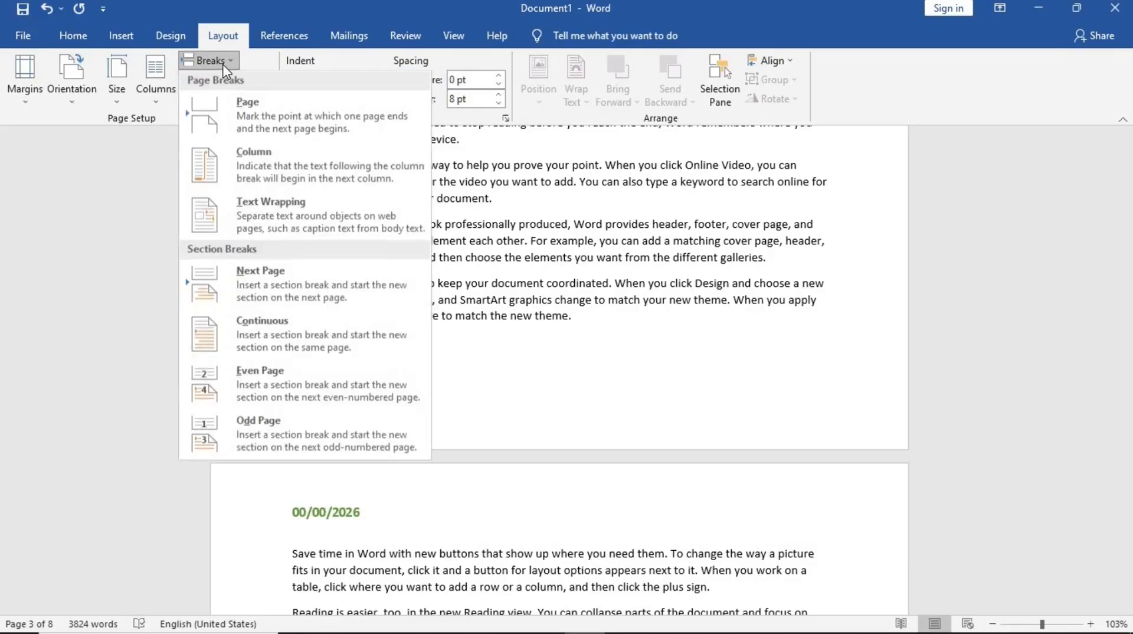
click(312, 270)
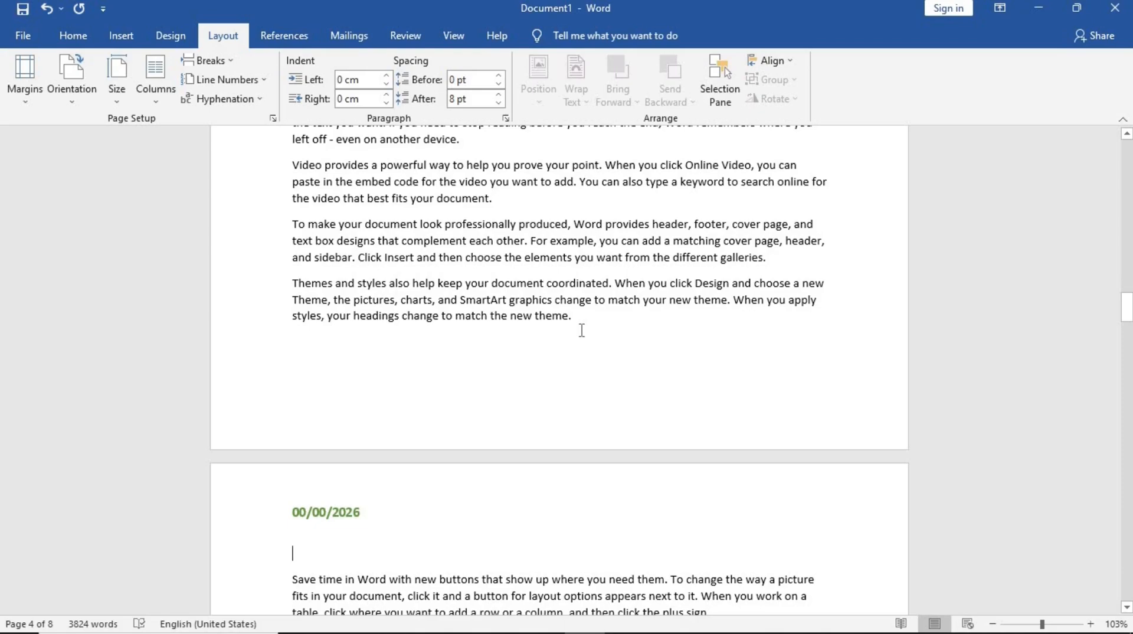
- Insert a centred Plain Number 2 page number at the bottom of the page
scroll(581, 330, down, 3)
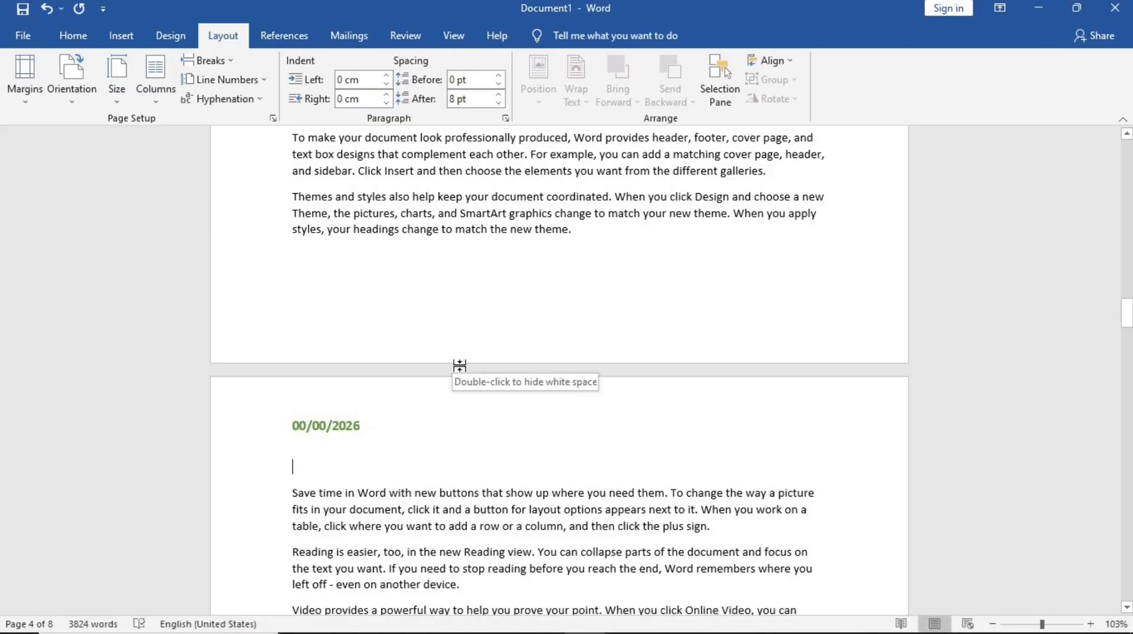
scroll(461, 373, up, 1)
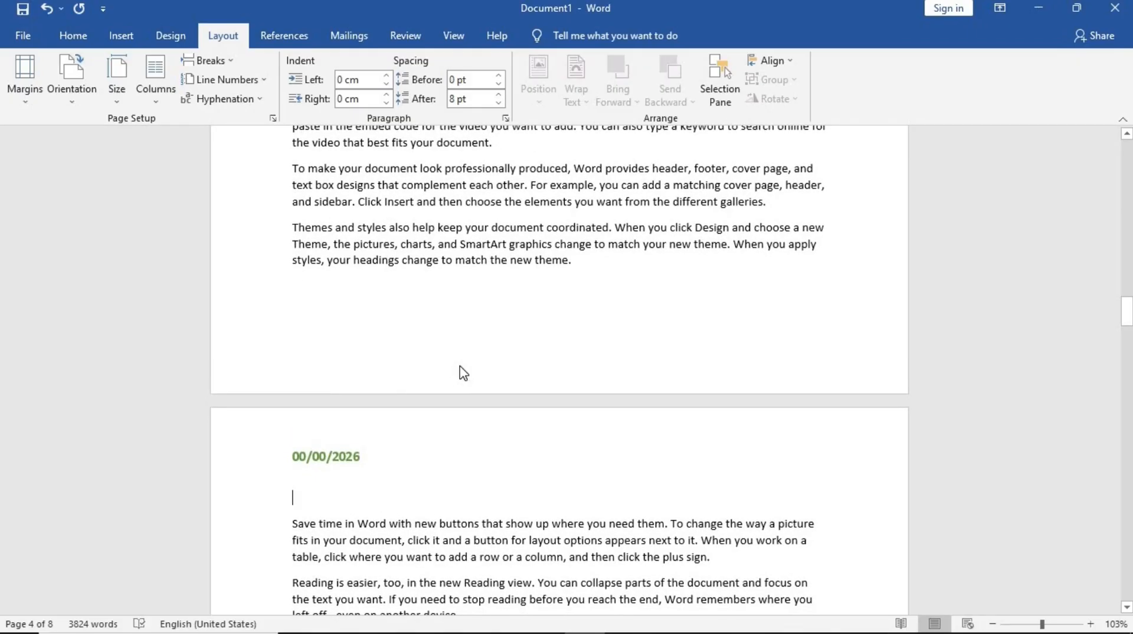
scroll(464, 373, up, 2)
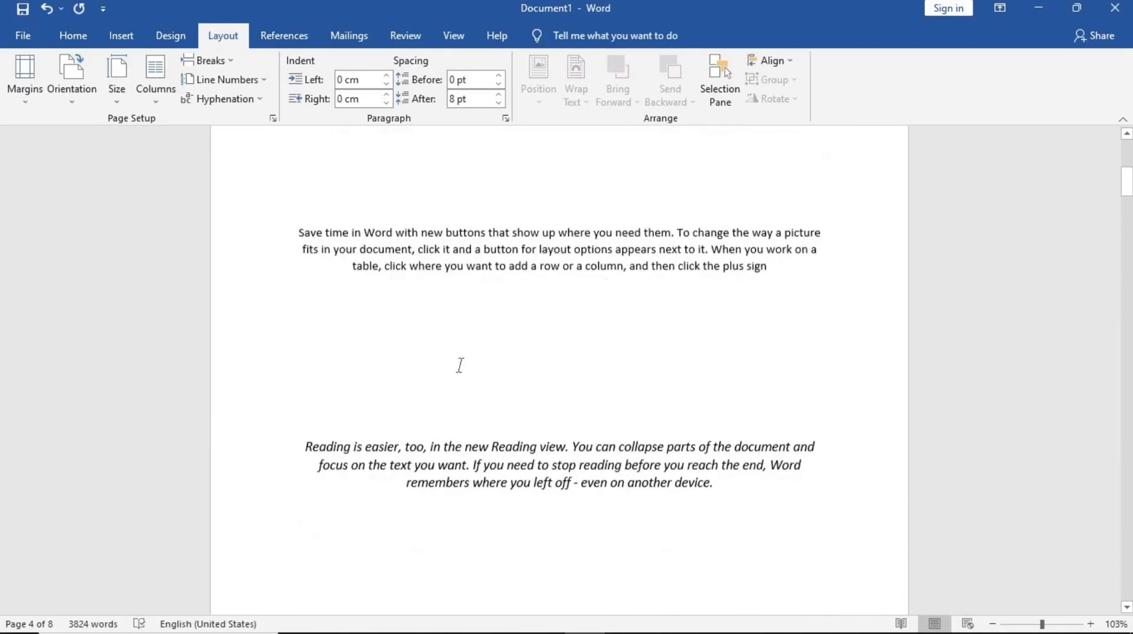
scroll(460, 371, down, 7)
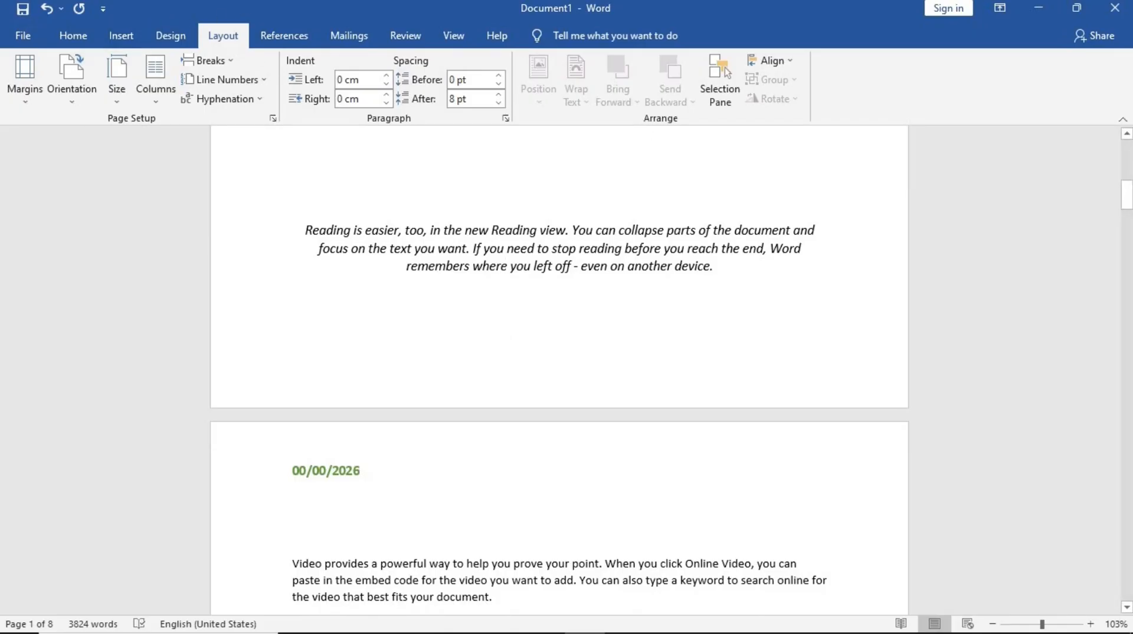
click(121, 37)
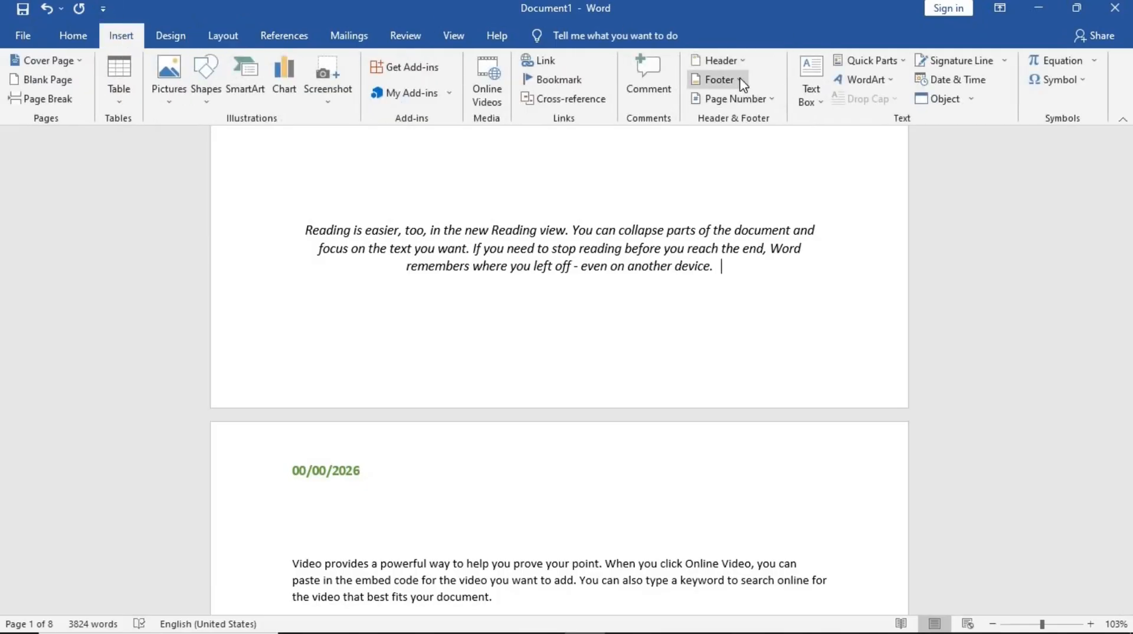
click(772, 103)
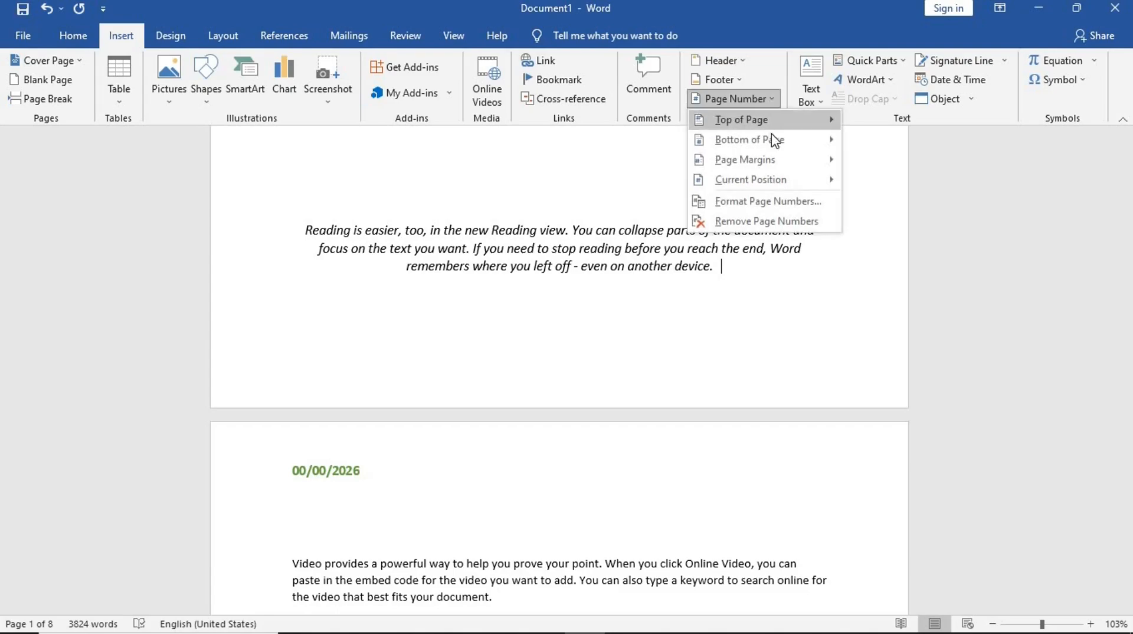
mouse_move(796, 145)
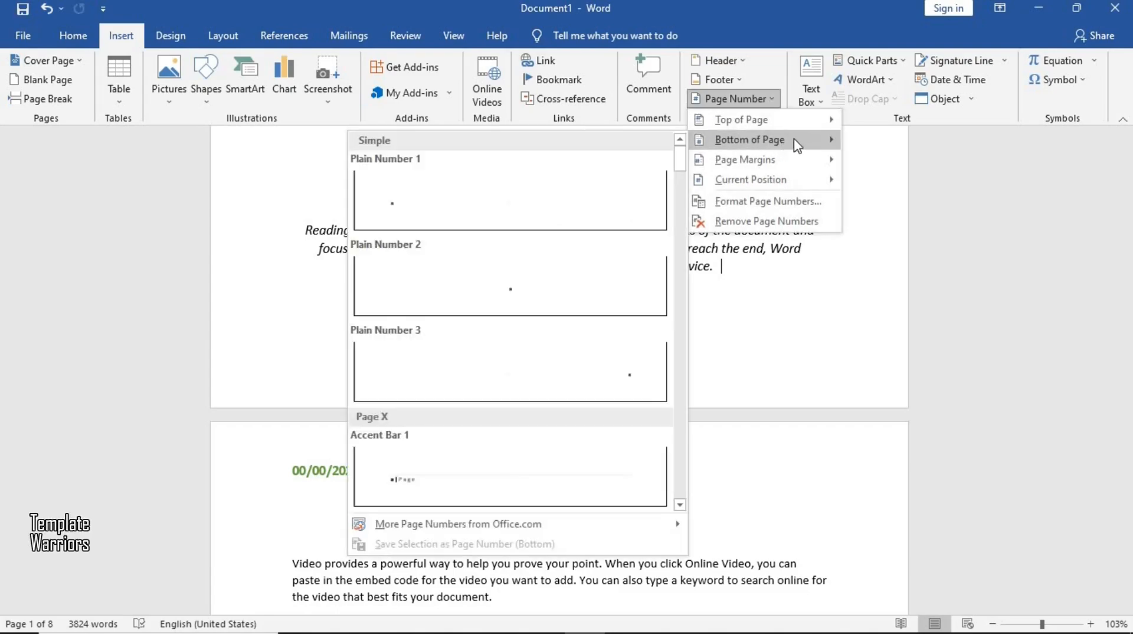
click(535, 304)
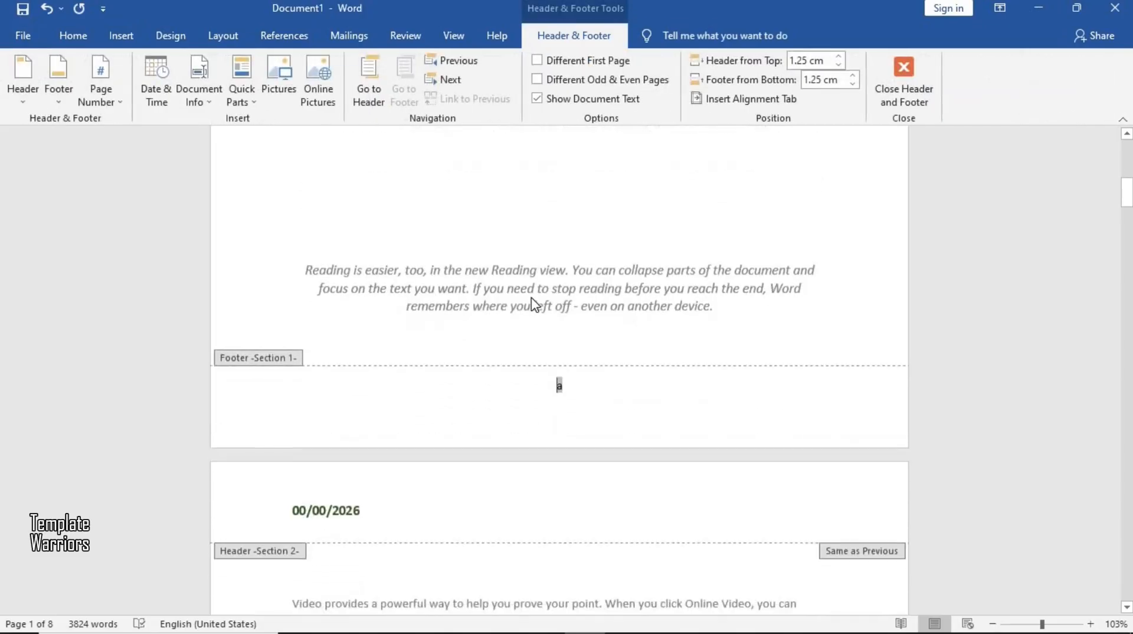
scroll(533, 303, down, 20)
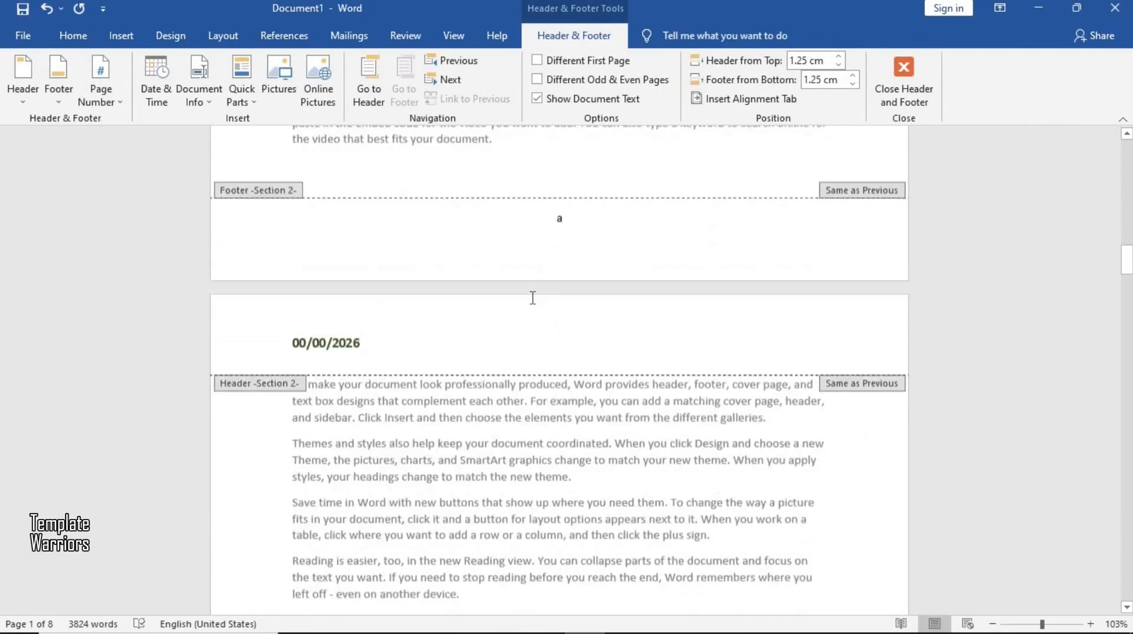
- Scroll through the document to check the page letters in each section's footer
scroll(533, 298, down, 8)
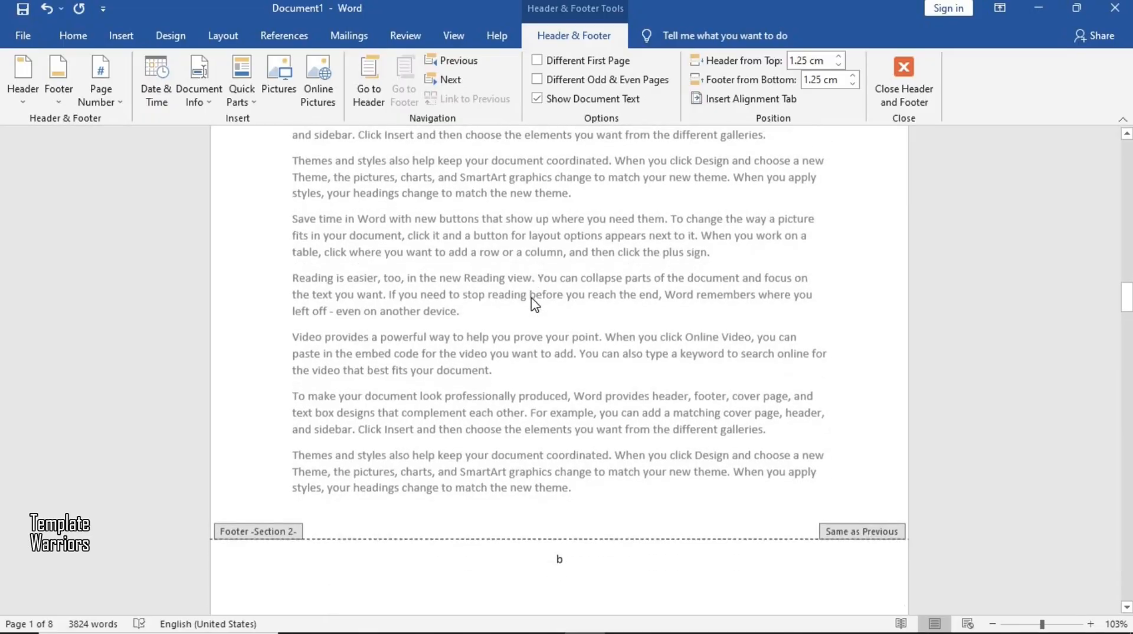
scroll(535, 304, down, 18)
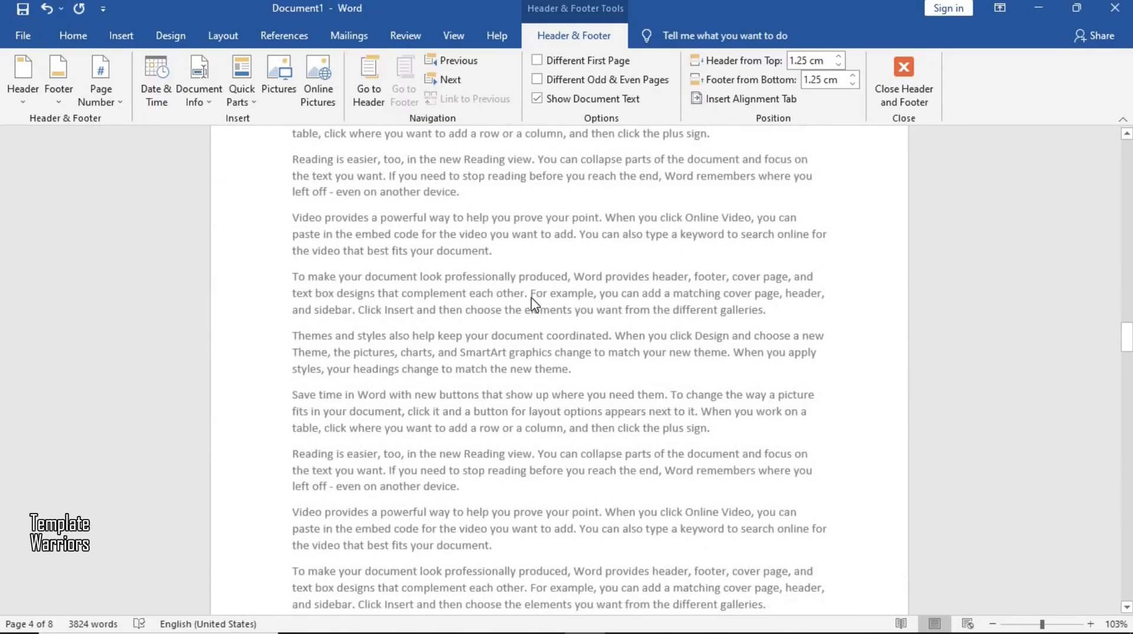
scroll(533, 304, down, 11)
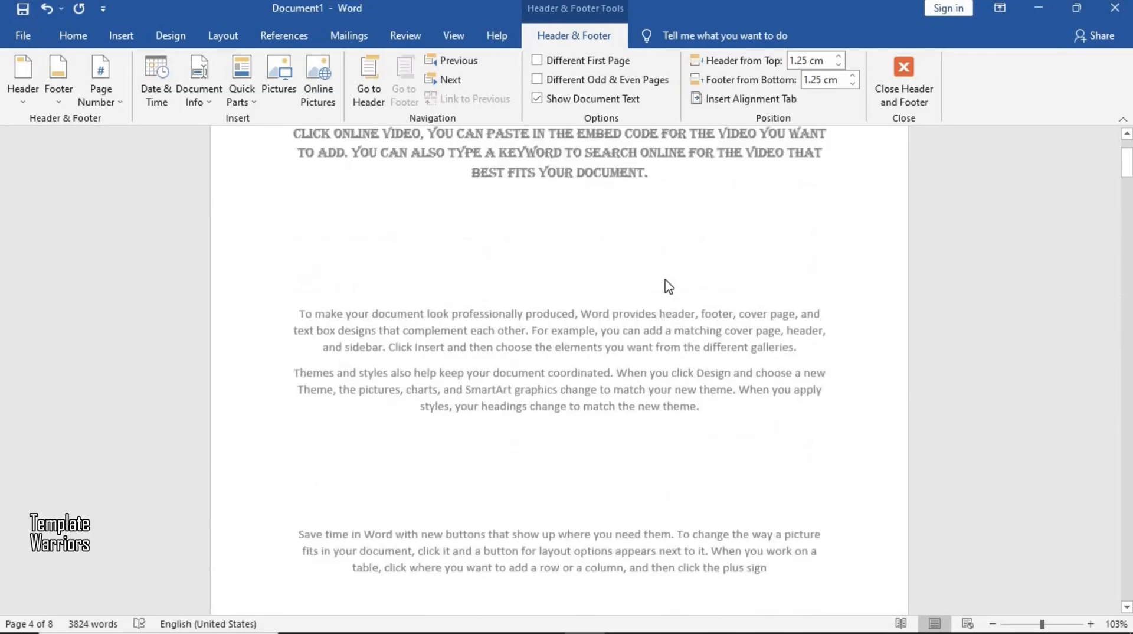
scroll(669, 298, up, 2)
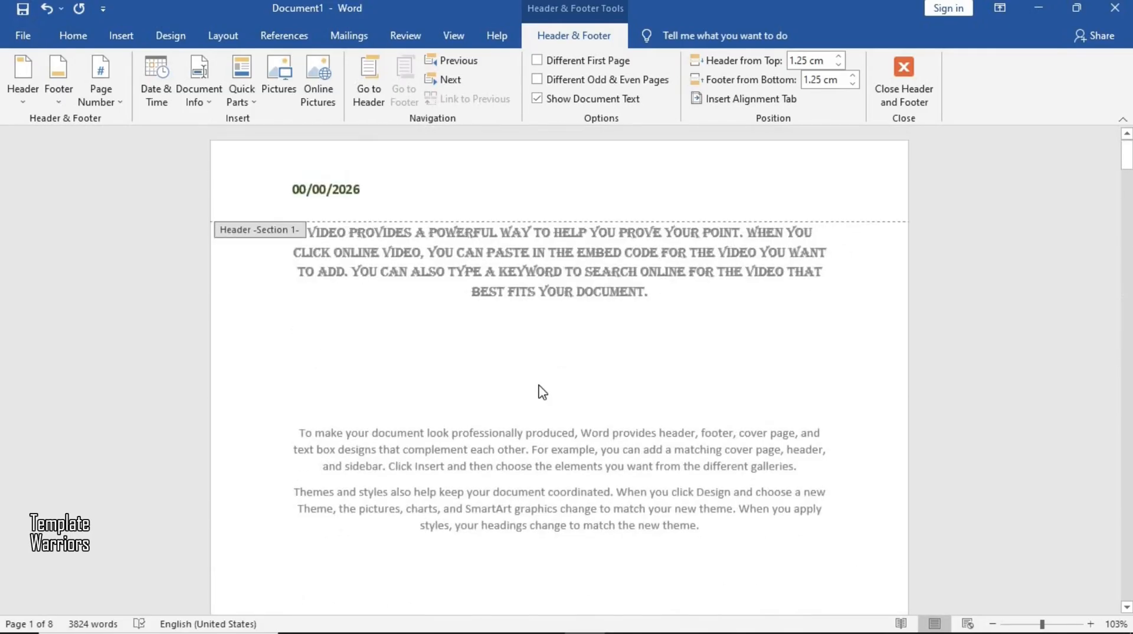
scroll(542, 392, down, 10)
scroll(570, 559, down, 15)
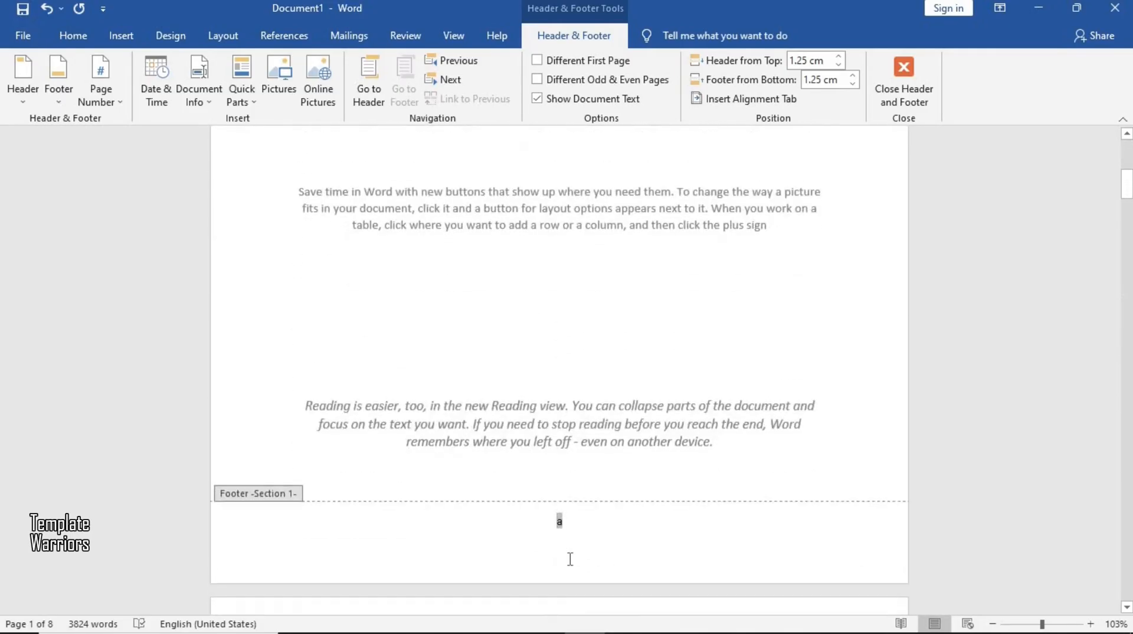
scroll(571, 559, down, 2)
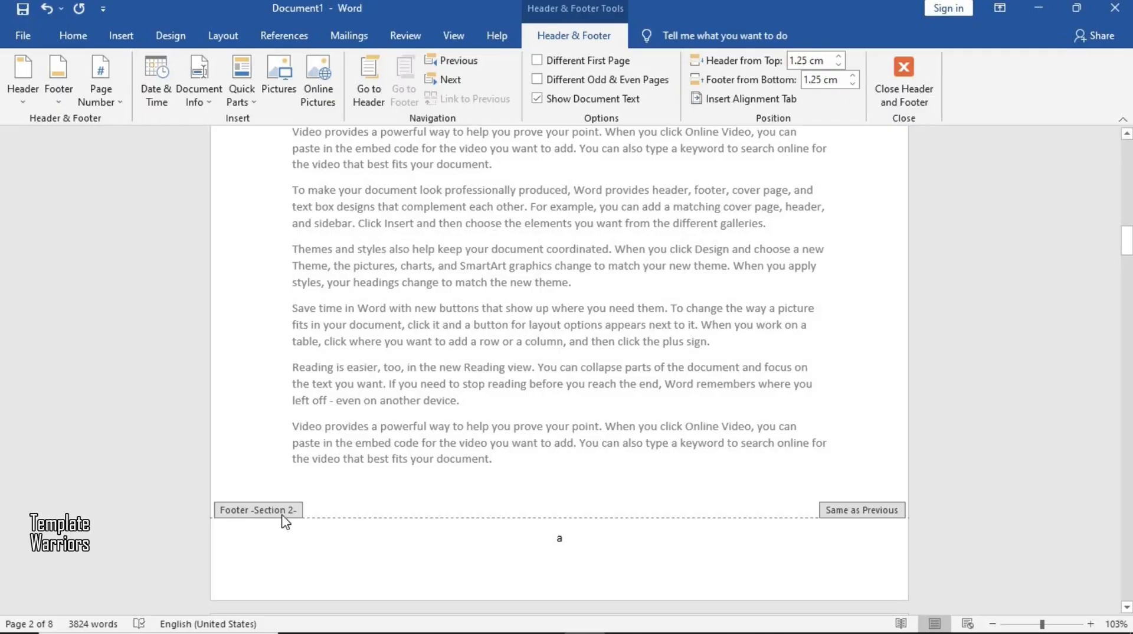
scroll(285, 521, up, 20)
scroll(282, 521, down, 5)
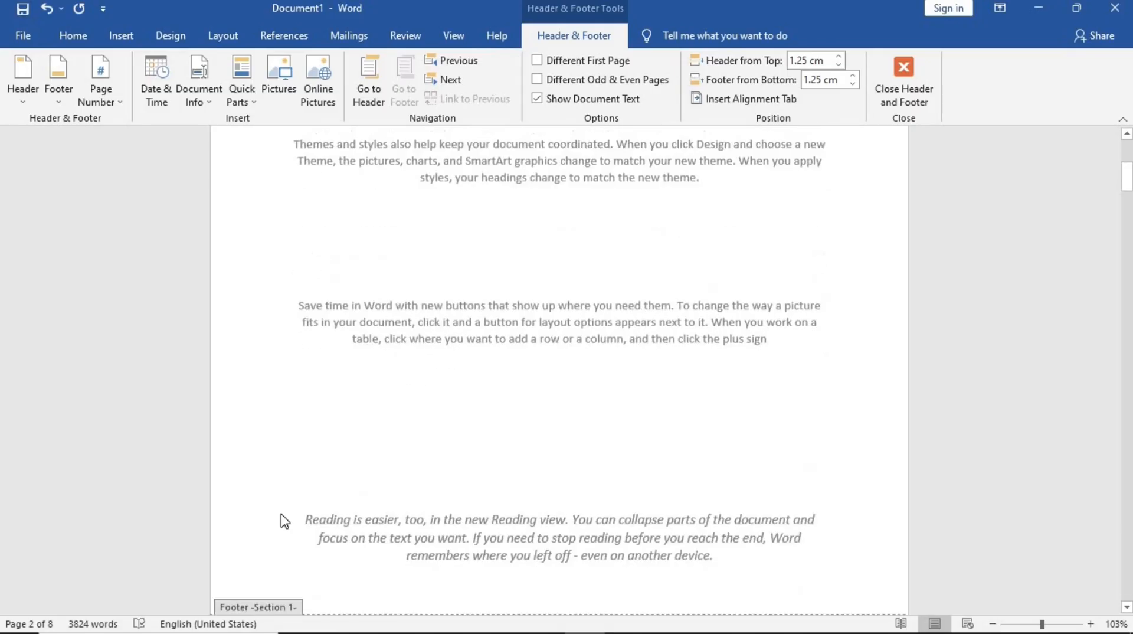
scroll(290, 576, down, 8)
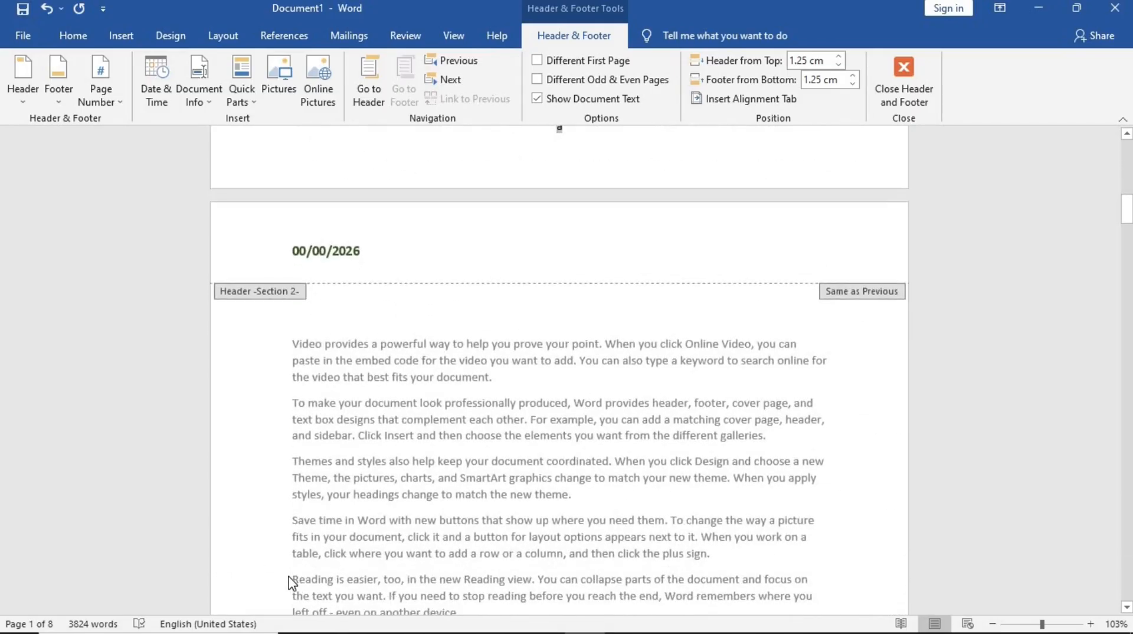
scroll(521, 267, down, 6)
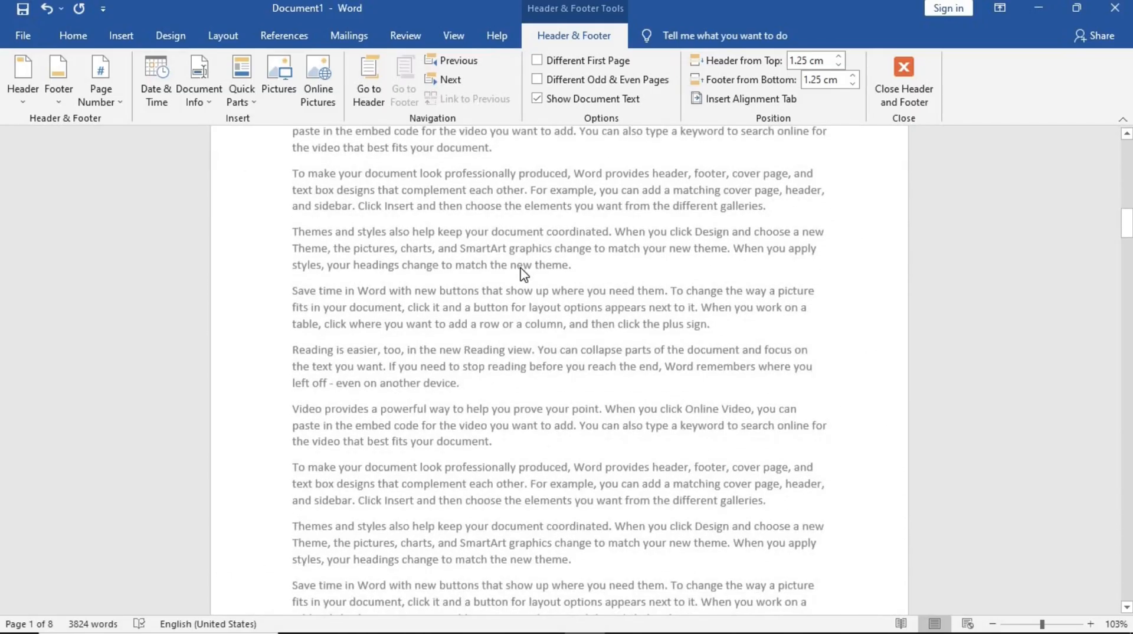
scroll(522, 273, down, 10)
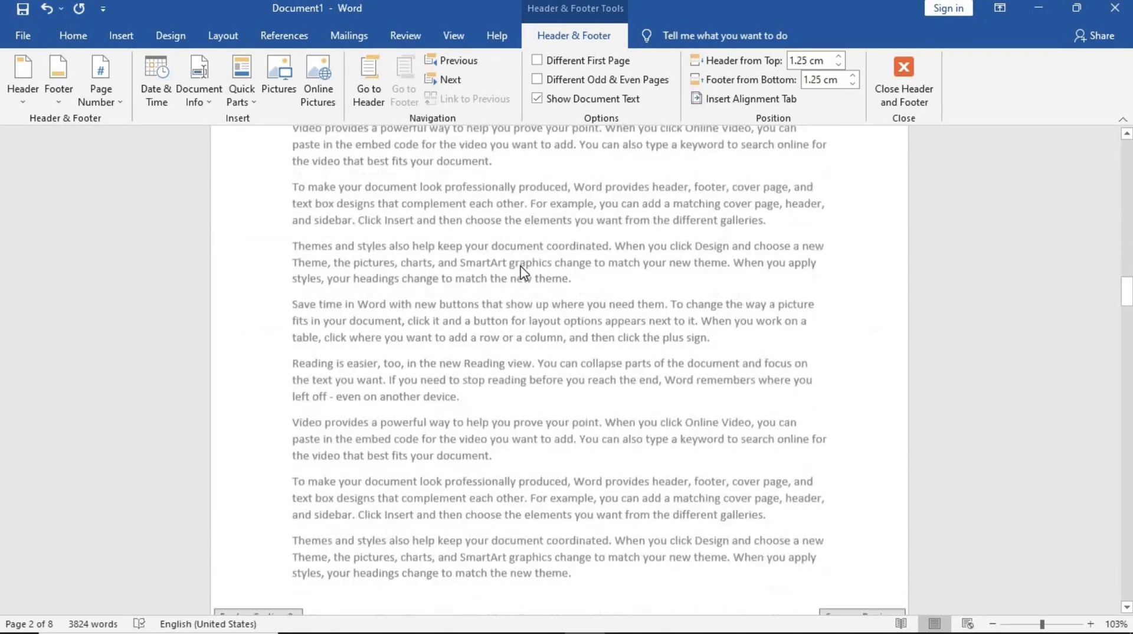
scroll(520, 266, down, 1)
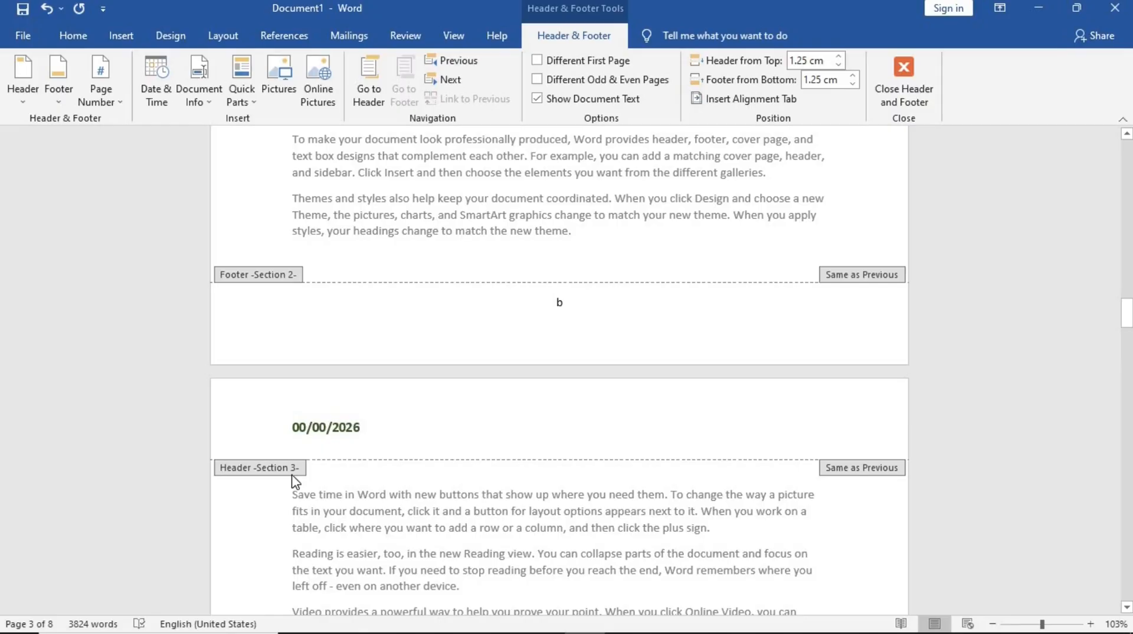
scroll(293, 481, down, 6)
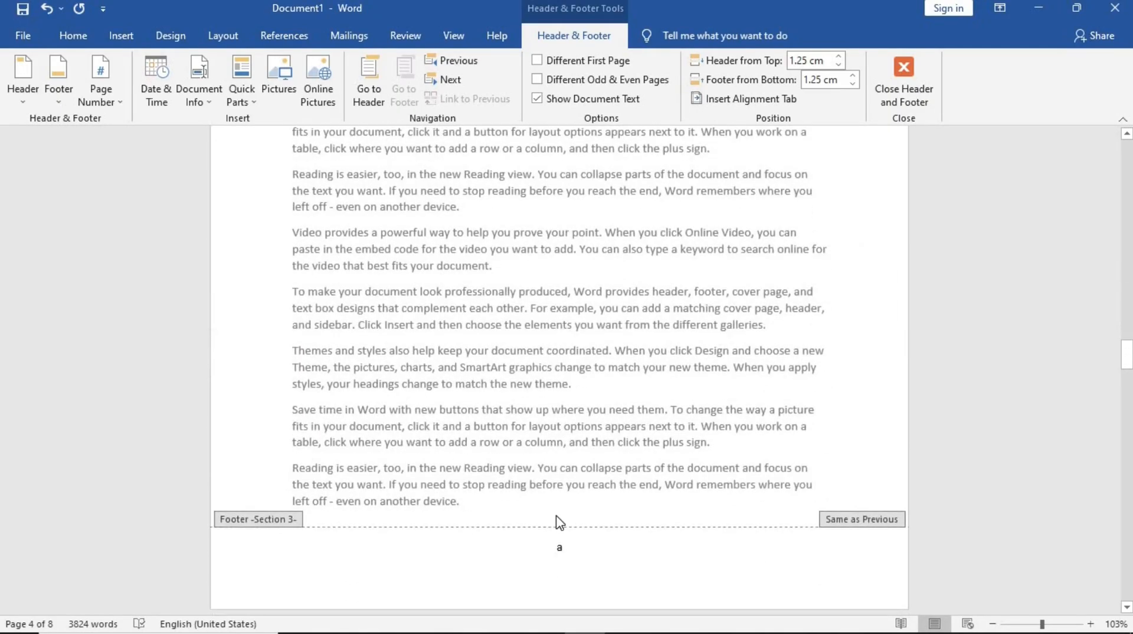
scroll(559, 525, down, 15)
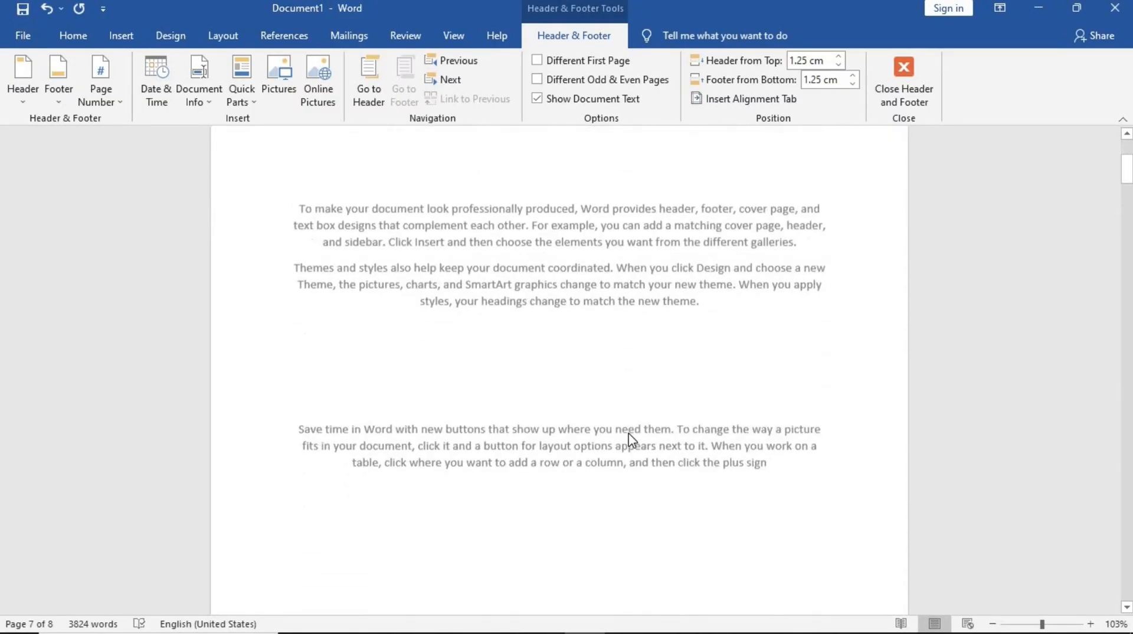
scroll(630, 439, down, 7)
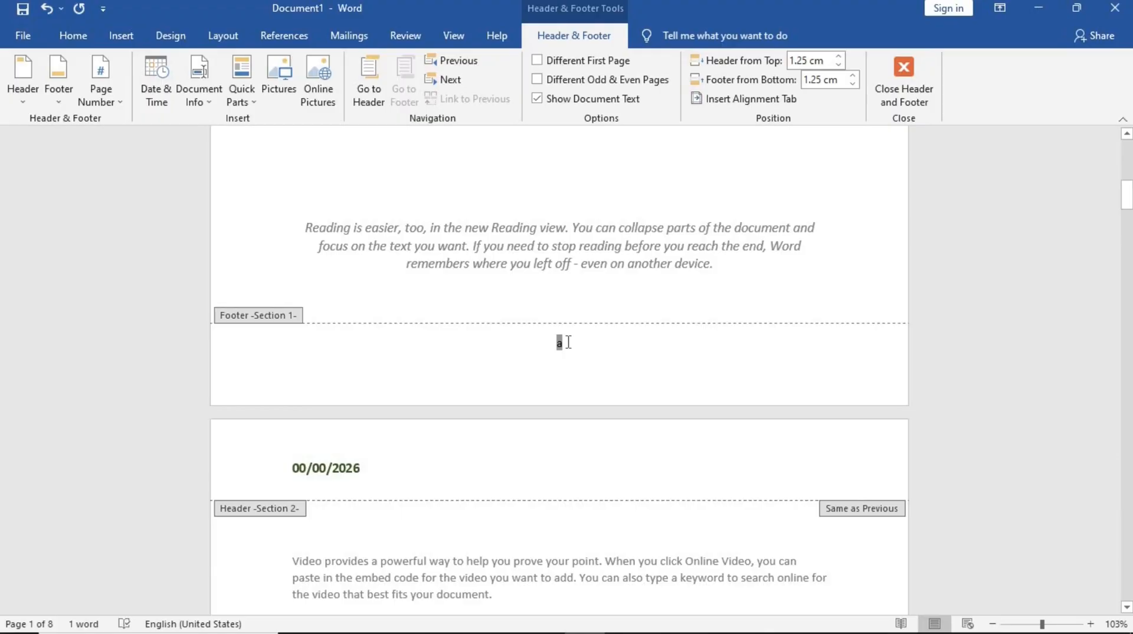
- Try enabling a different first page for the header and footer, then undo it
click(550, 68)
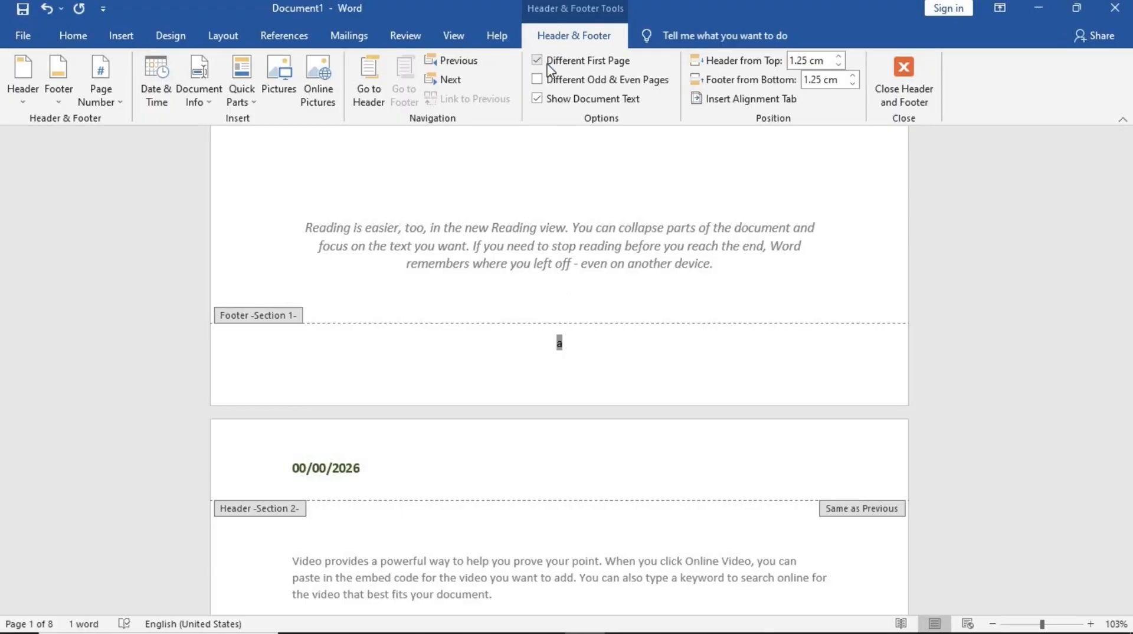
key(ctrl+z)
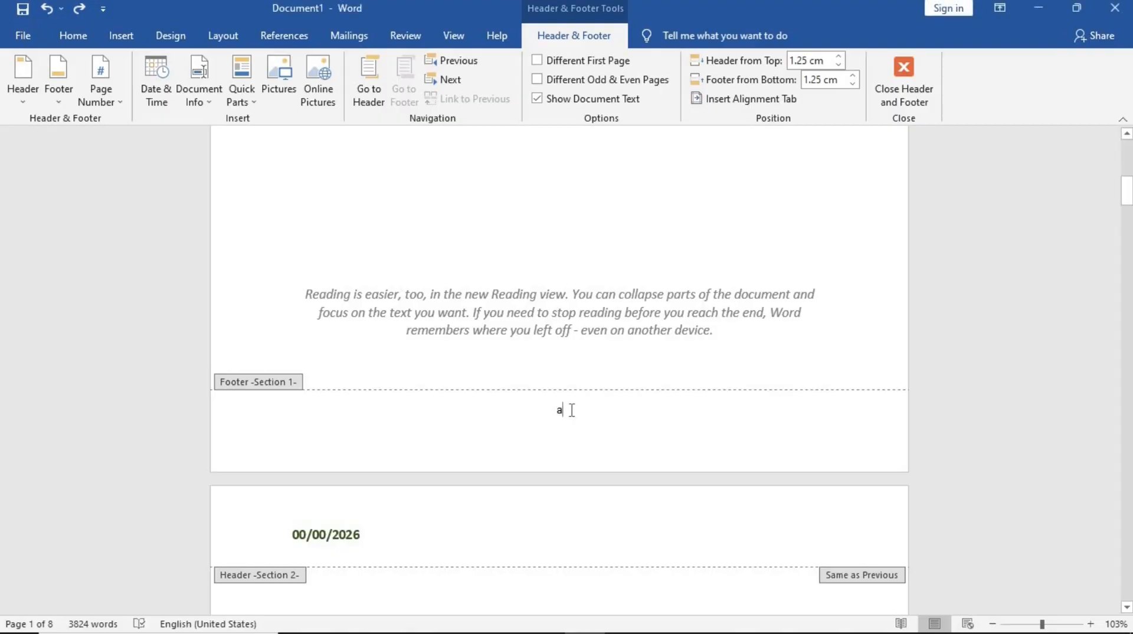
scroll(559, 413, down, 15)
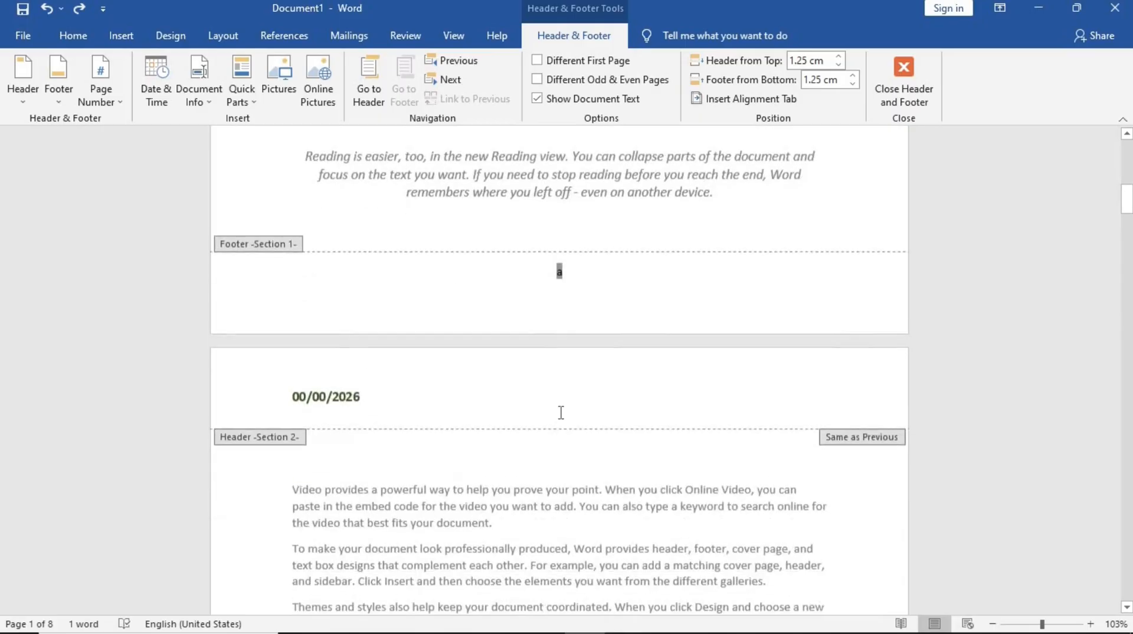
scroll(559, 413, down, 3)
scroll(559, 413, up, 18)
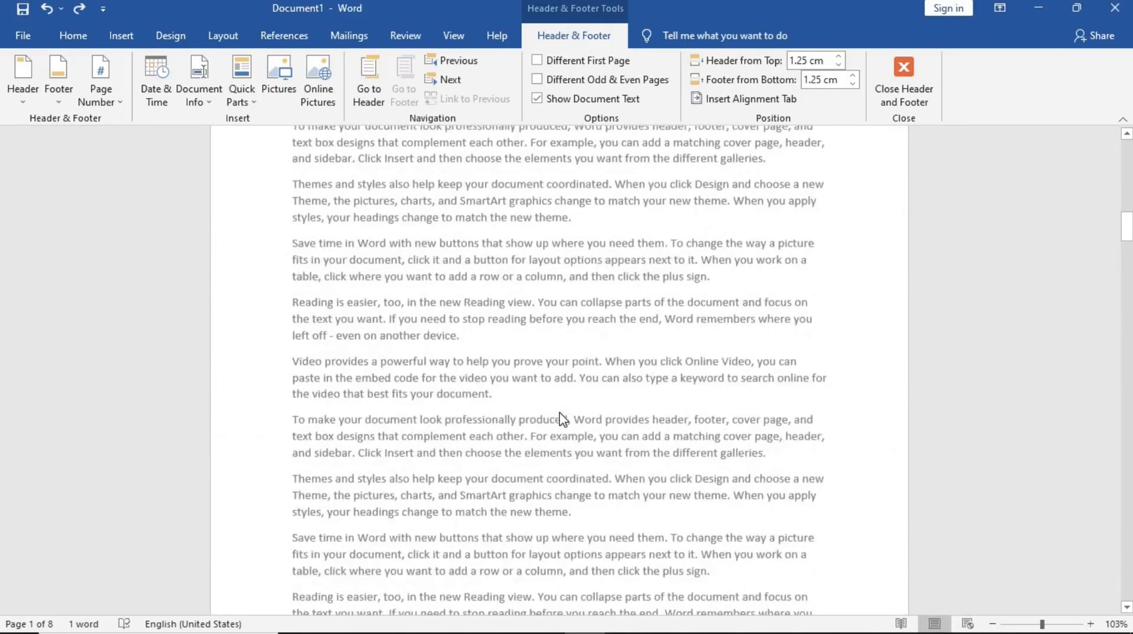
scroll(562, 419, up, 3)
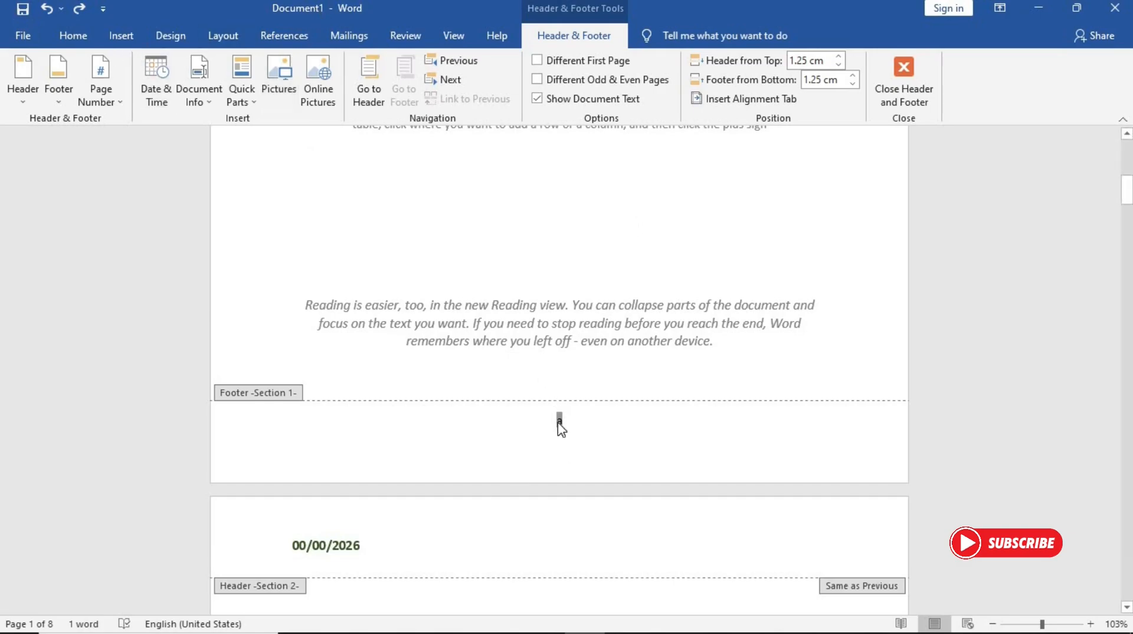
scroll(589, 422, up, 2)
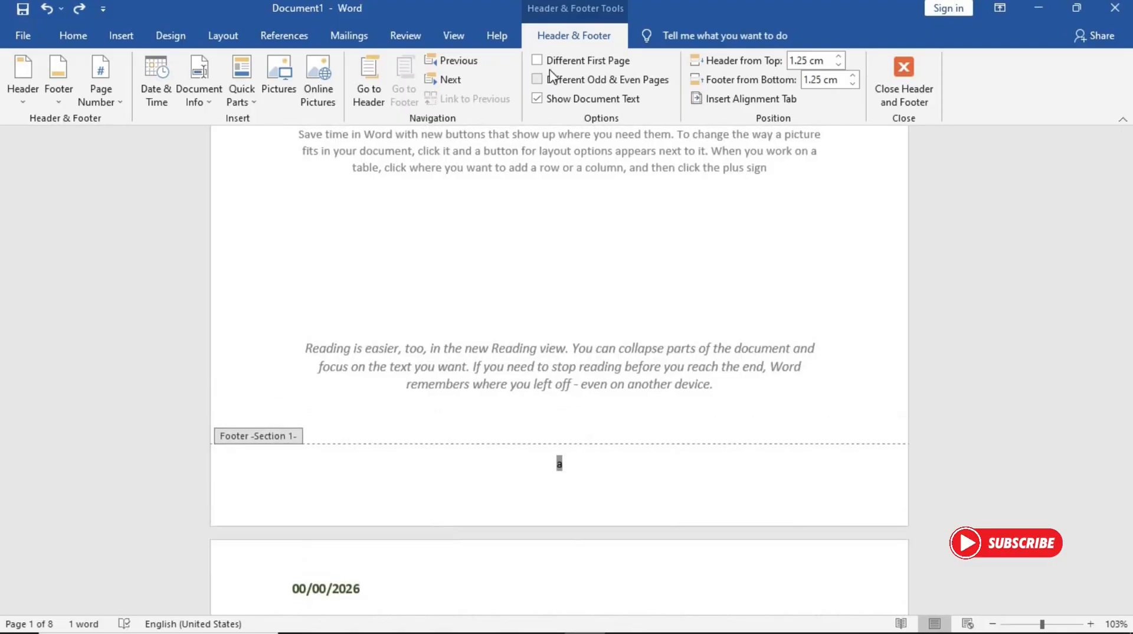
- Enable a different first page so the first page footer has no letter, and close header and footer editing
click(537, 60)
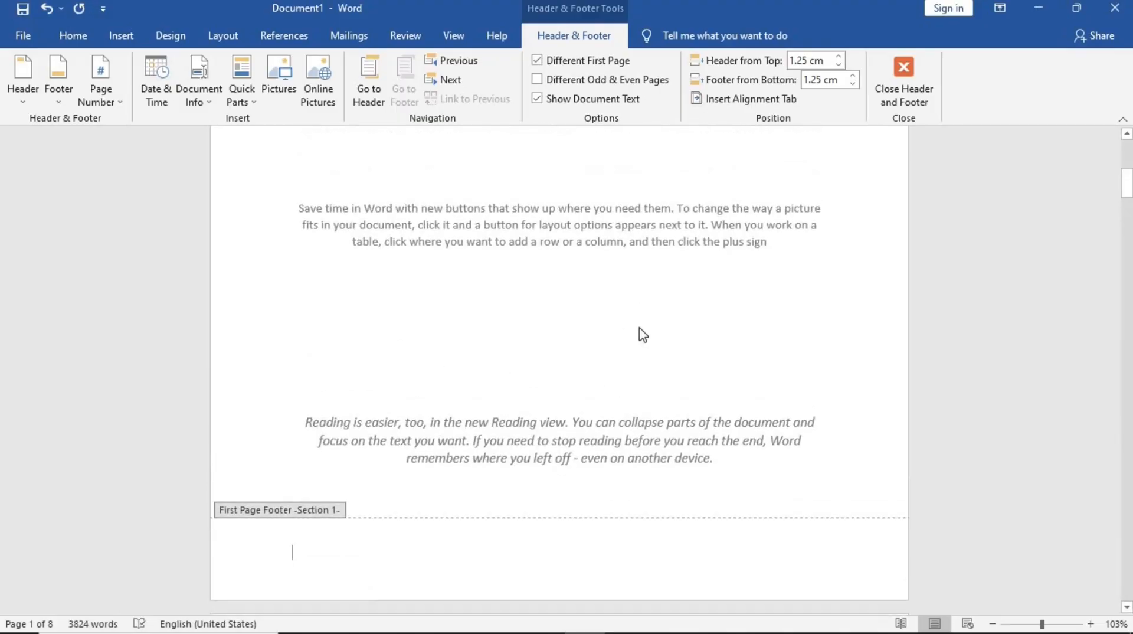
click(895, 79)
scroll(373, 365, up, 1)
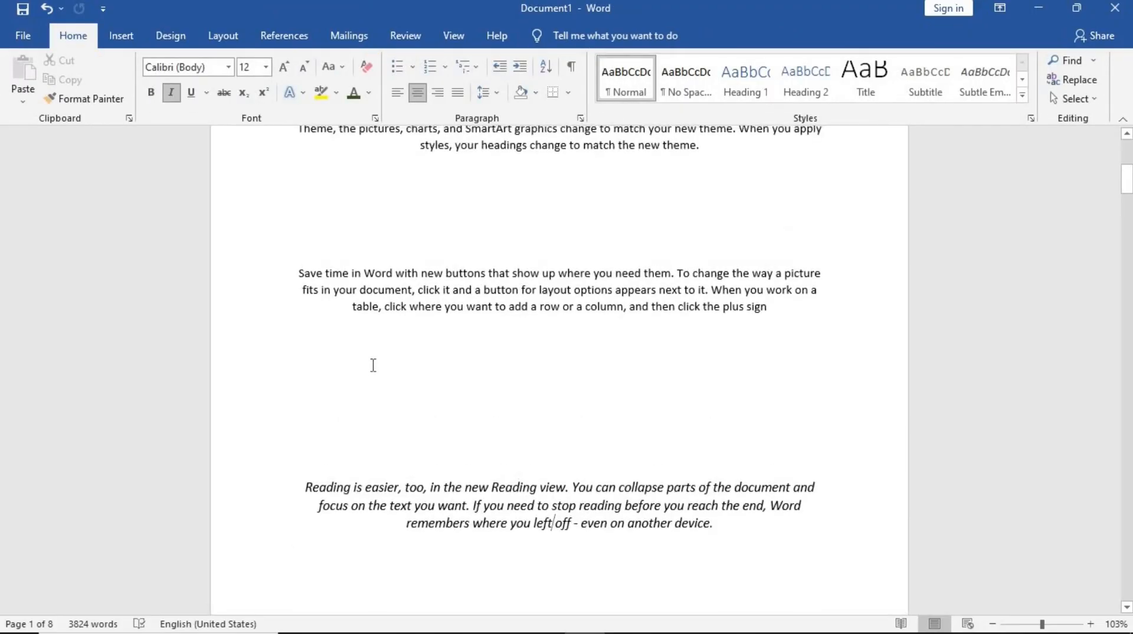
- Scroll through the pages to review the footer letters and section layout
scroll(373, 366, down, 4)
scroll(373, 365, up, 4)
scroll(373, 366, up, 3)
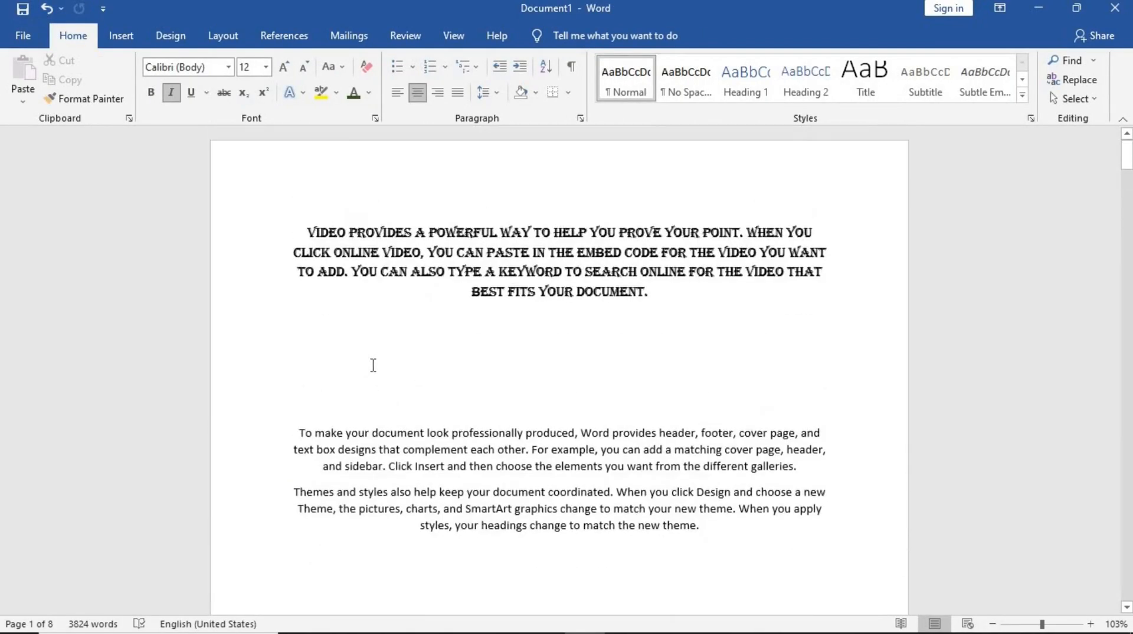
scroll(373, 365, down, 10)
scroll(373, 359, down, 6)
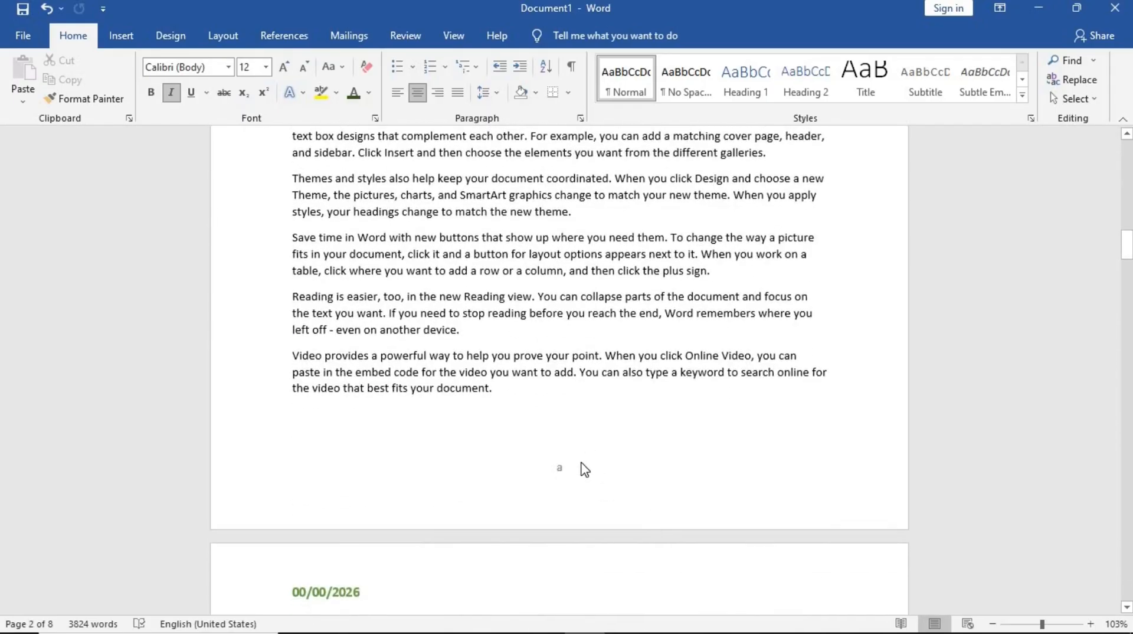
scroll(585, 469, down, 6)
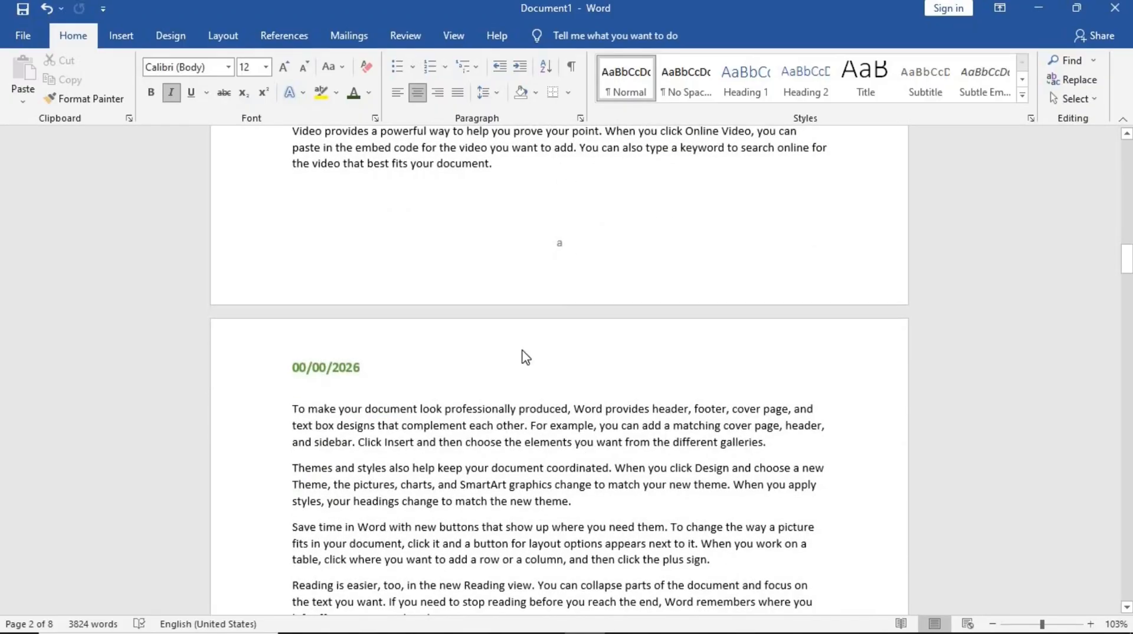
scroll(526, 357, down, 15)
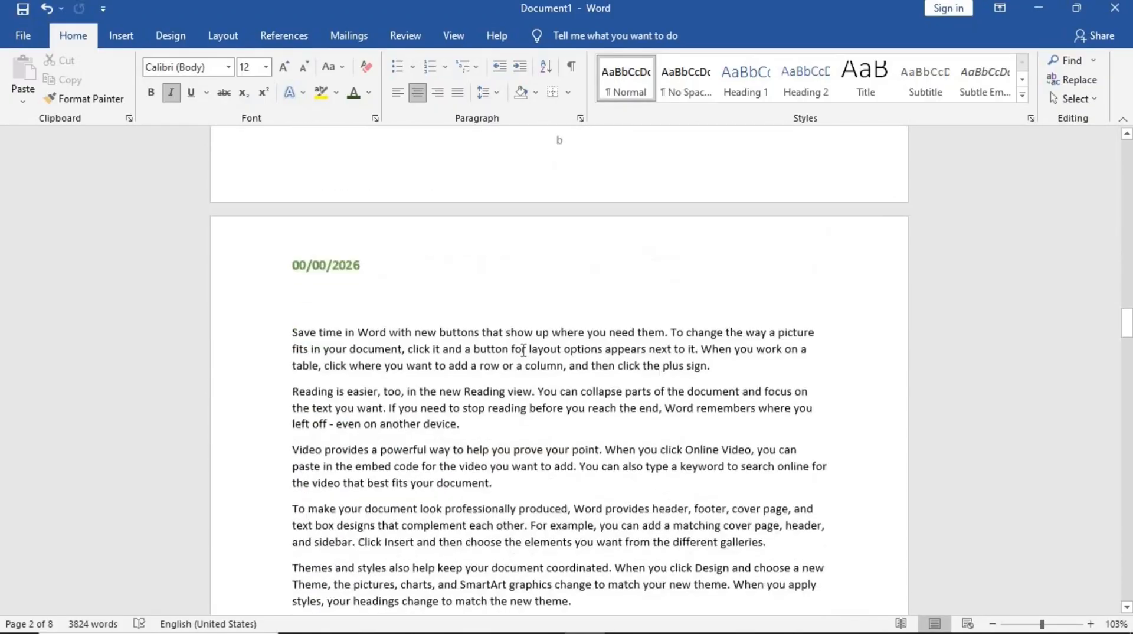
scroll(523, 350, down, 12)
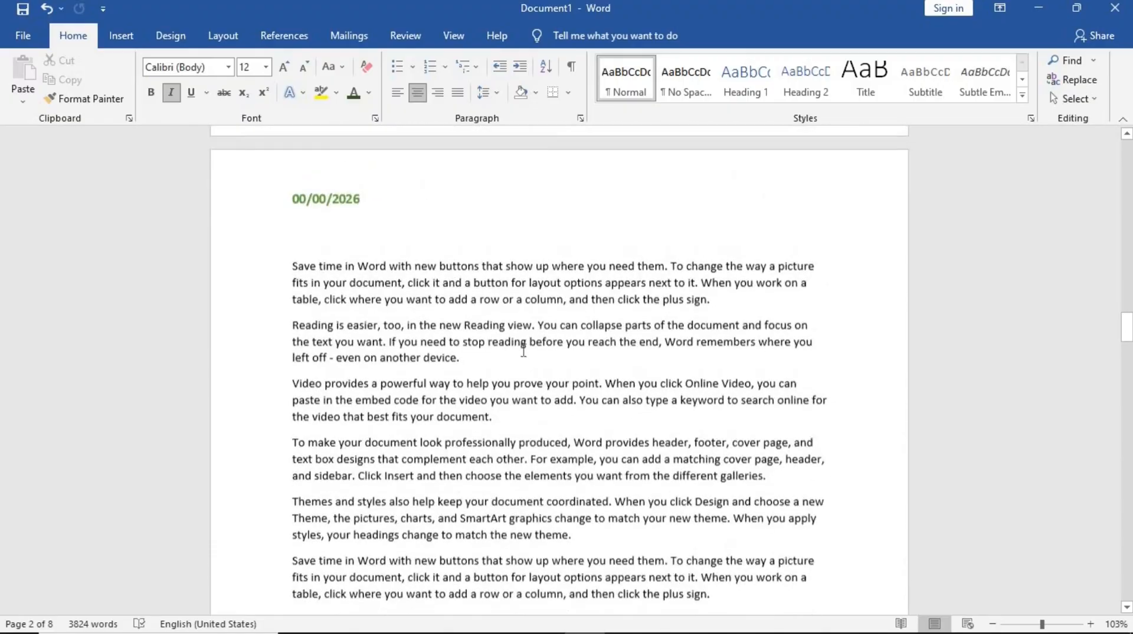
scroll(524, 354, up, 7)
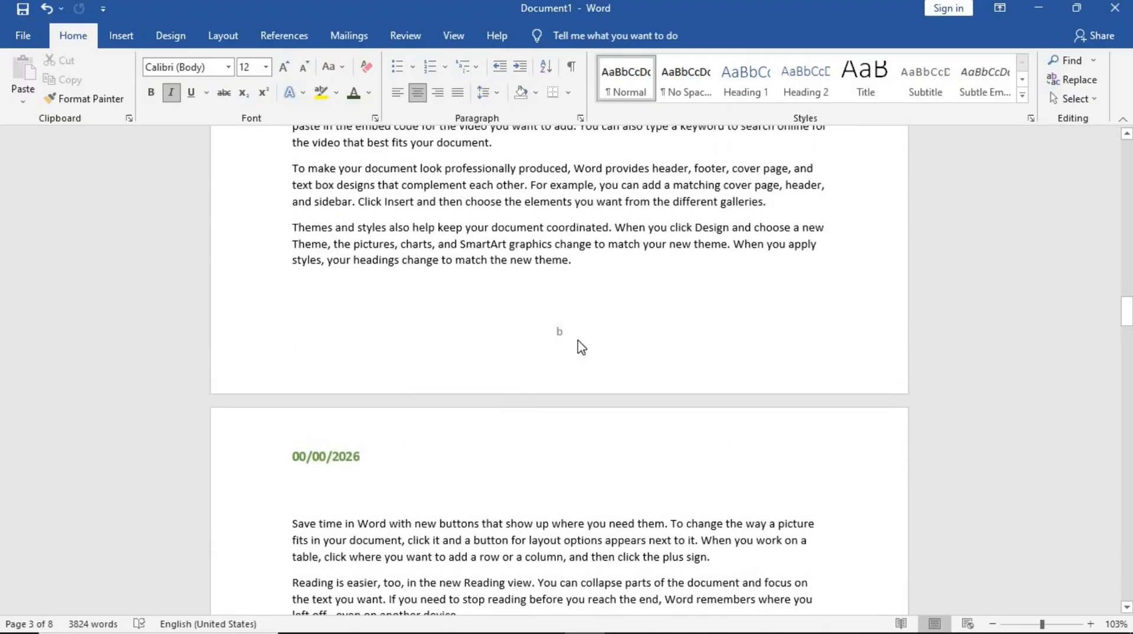
scroll(579, 341, down, 1)
scroll(579, 341, up, 10)
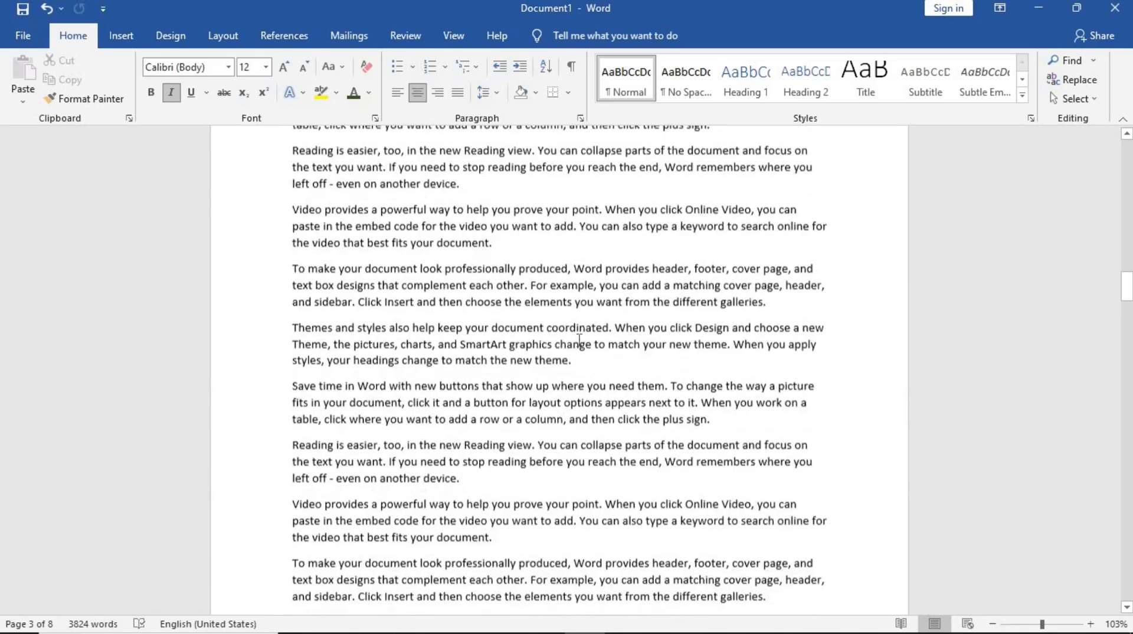
scroll(579, 340, up, 4)
scroll(579, 340, down, 8)
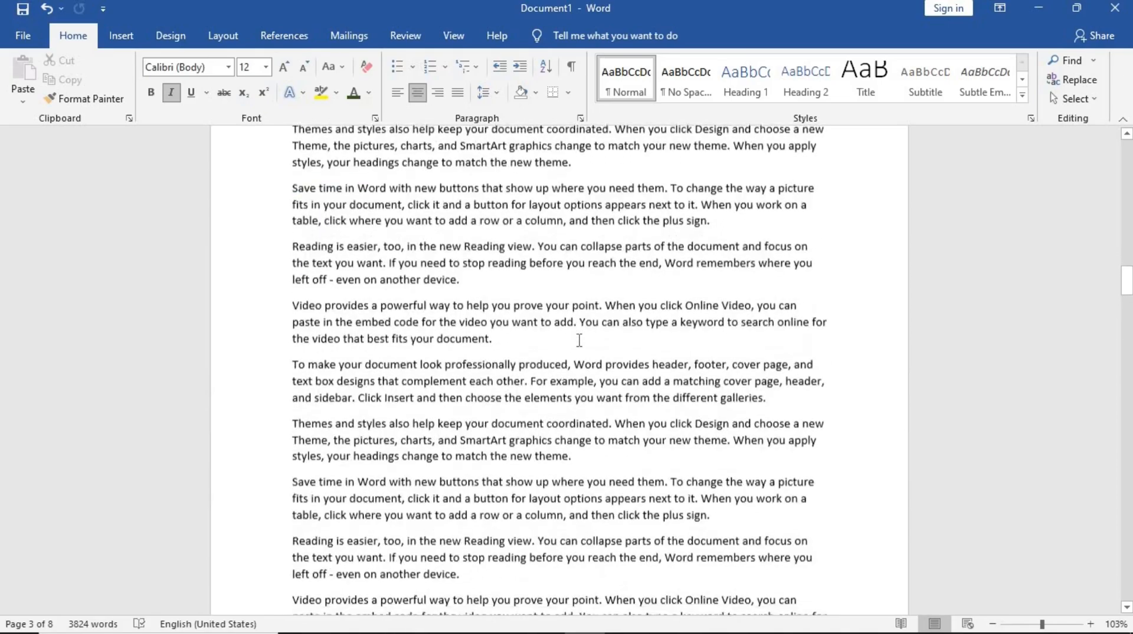
scroll(579, 341, up, 6)
scroll(579, 341, down, 15)
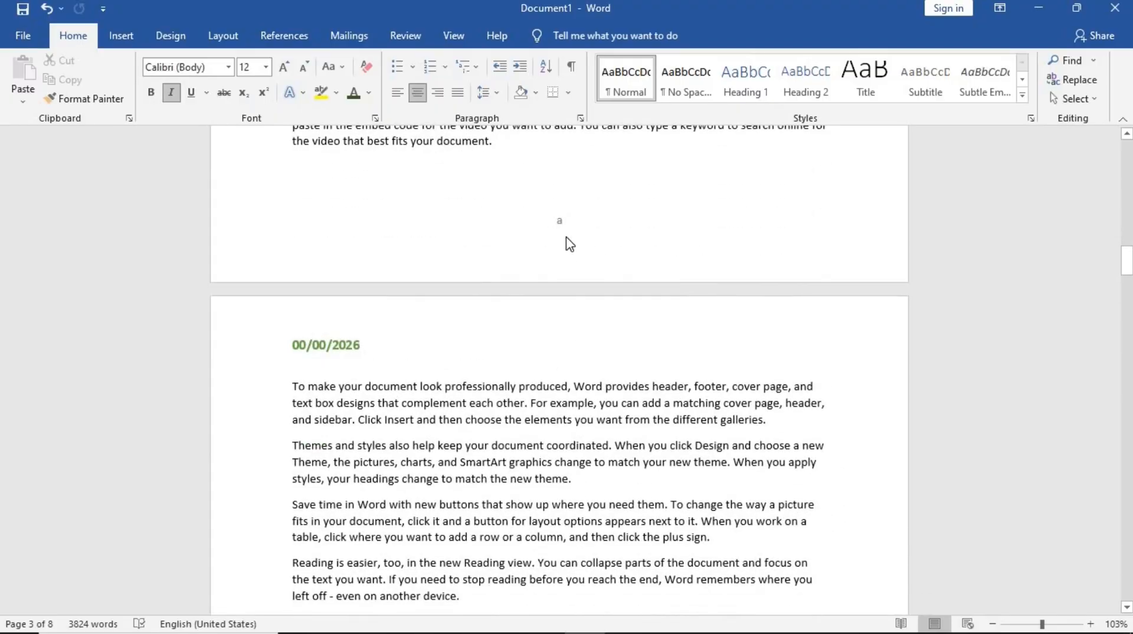
scroll(568, 236, down, 12)
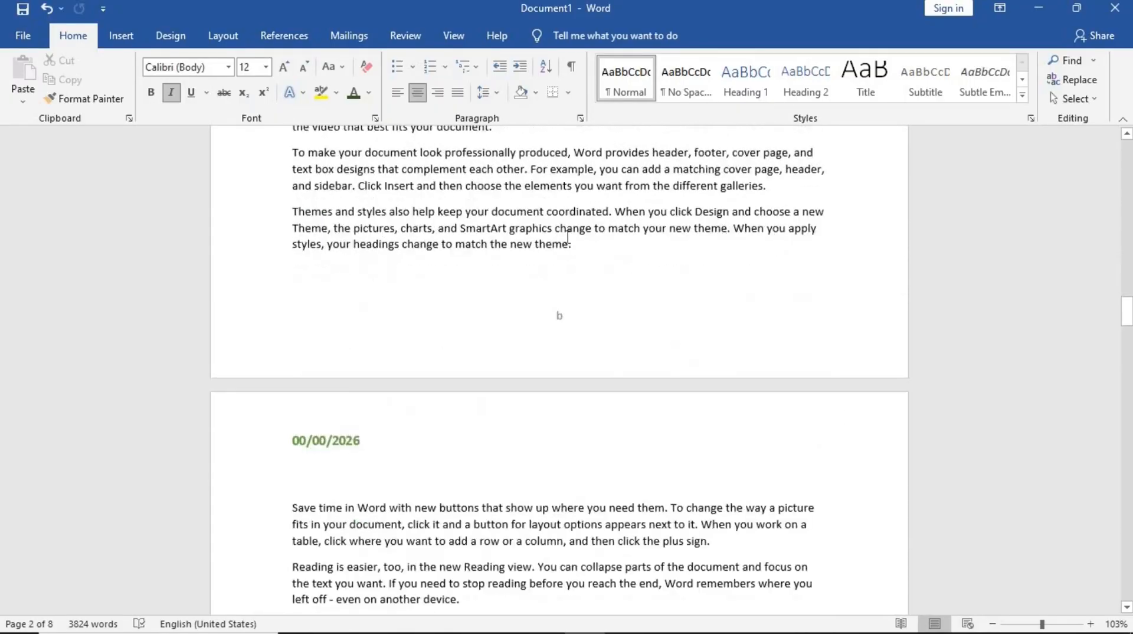
scroll(568, 237, down, 4)
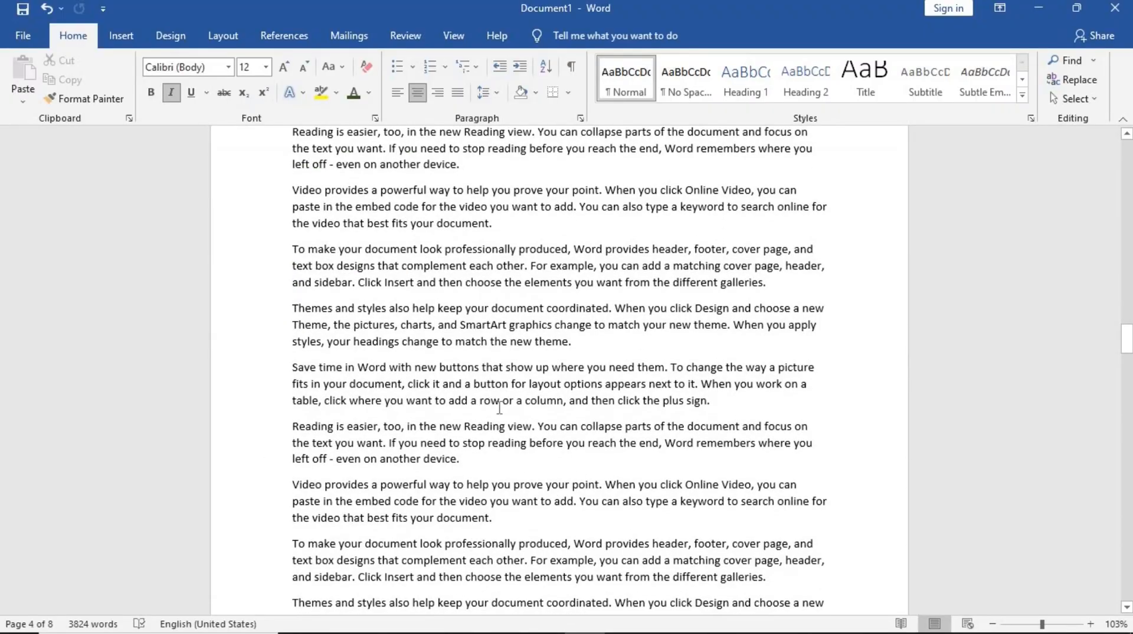
scroll(558, 220, up, 7)
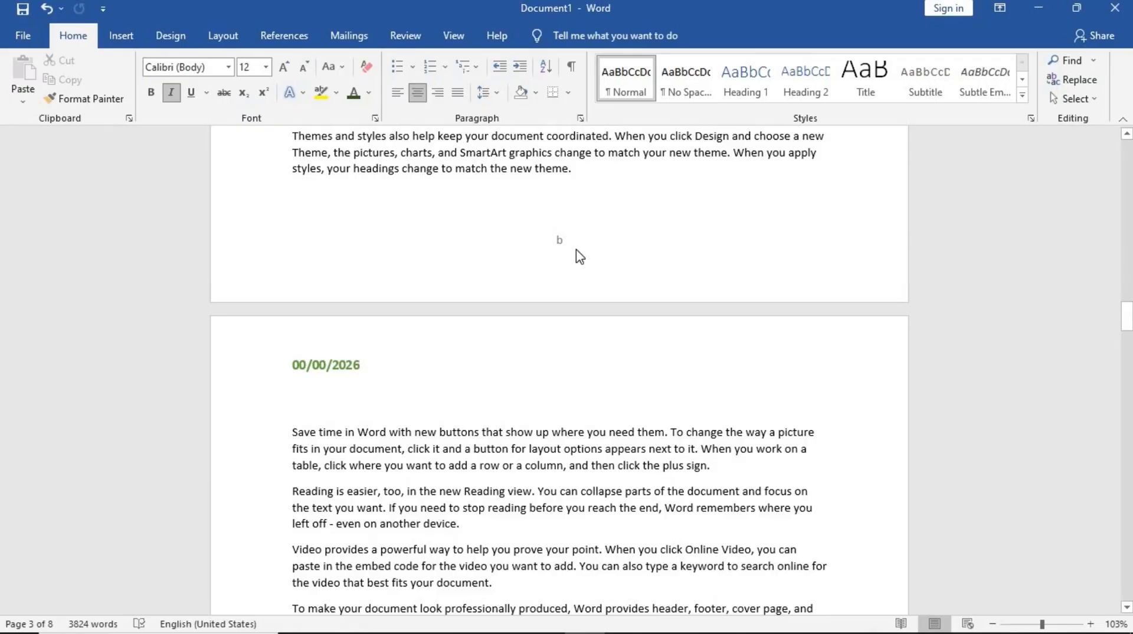
scroll(580, 256, down, 12)
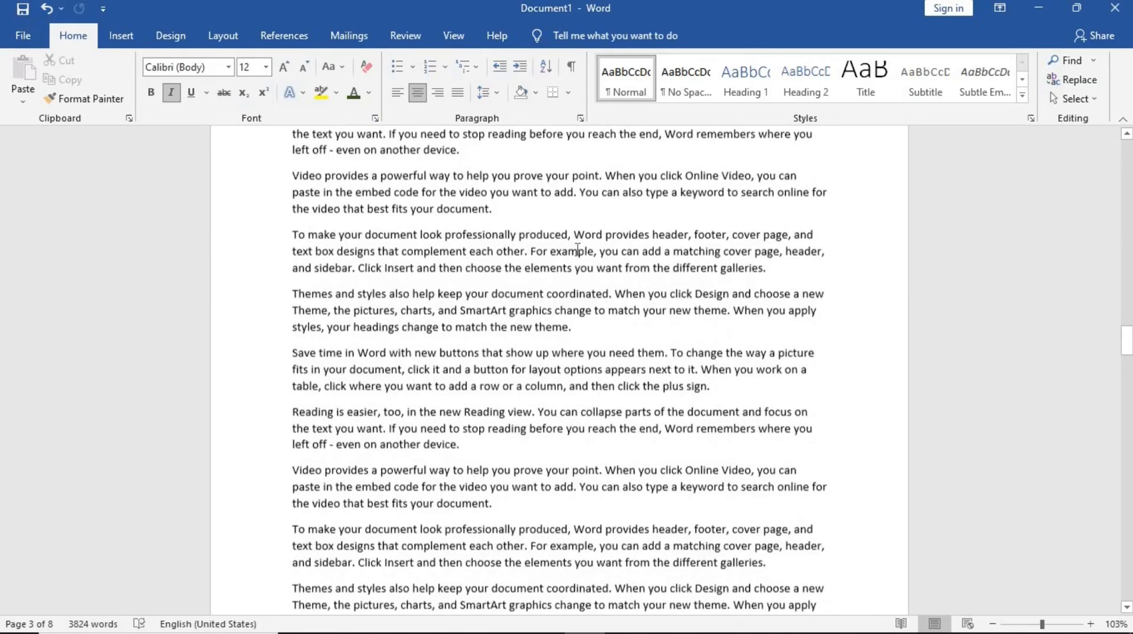
- Change the third section's footer page numbers to the 1, 2, 3 format starting at 1, and close header and footer editing
scroll(578, 252, down, 4)
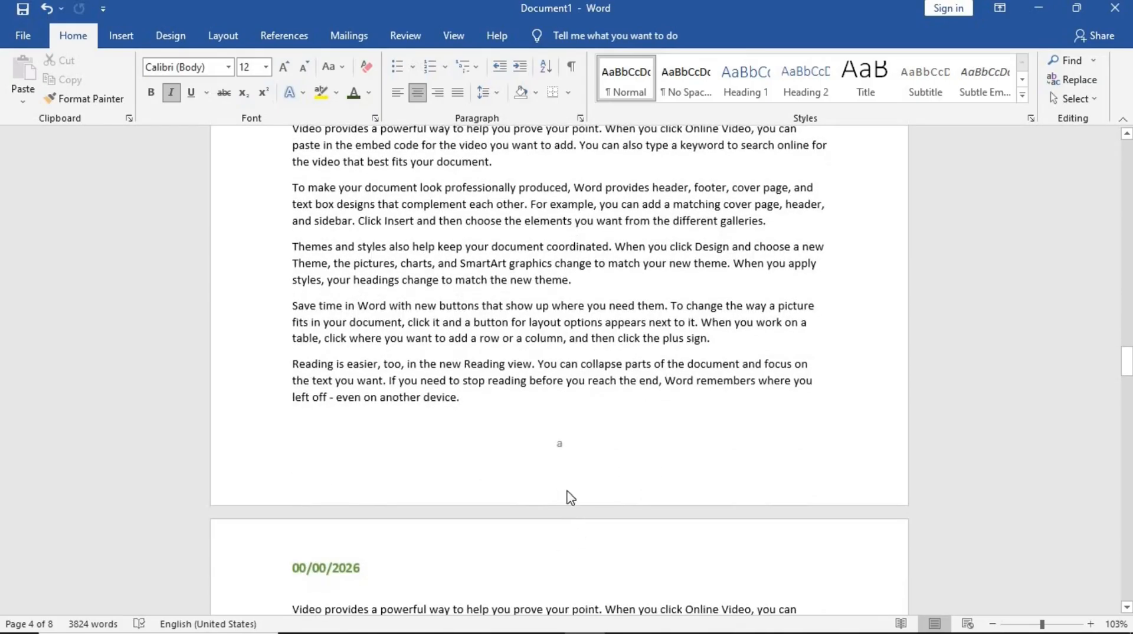
double_click(576, 452)
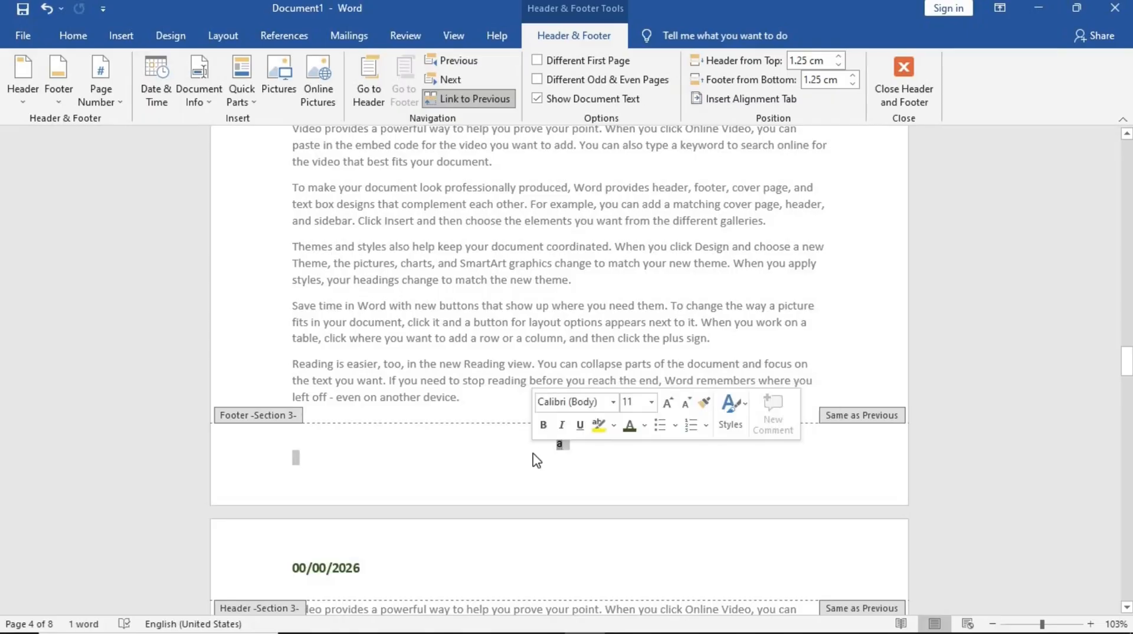
click(112, 108)
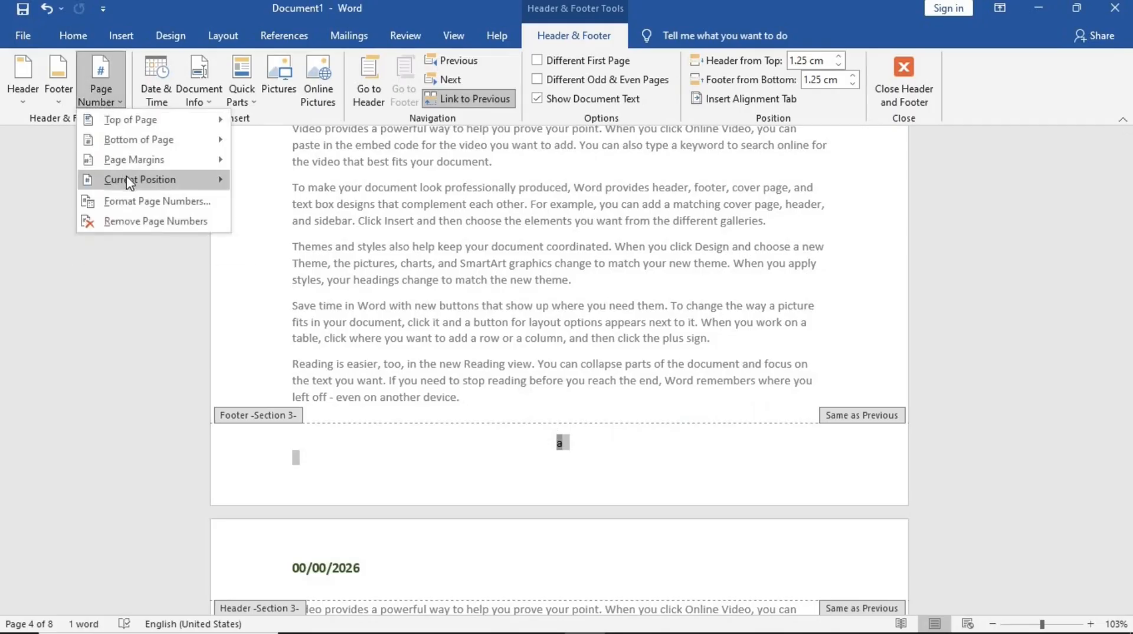
click(141, 202)
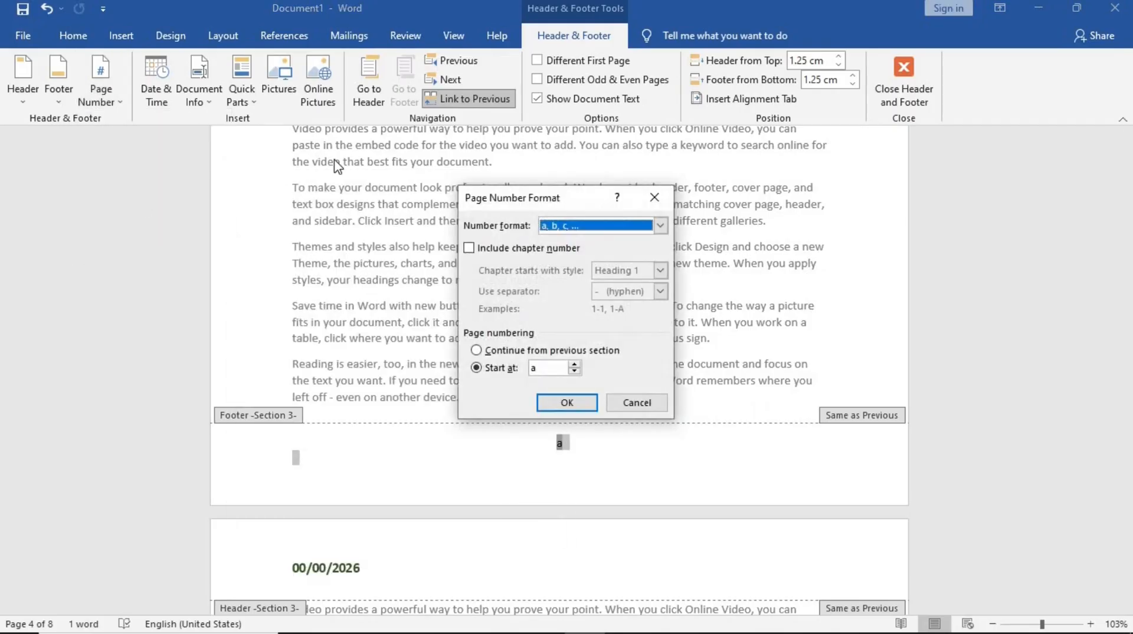
click(661, 224)
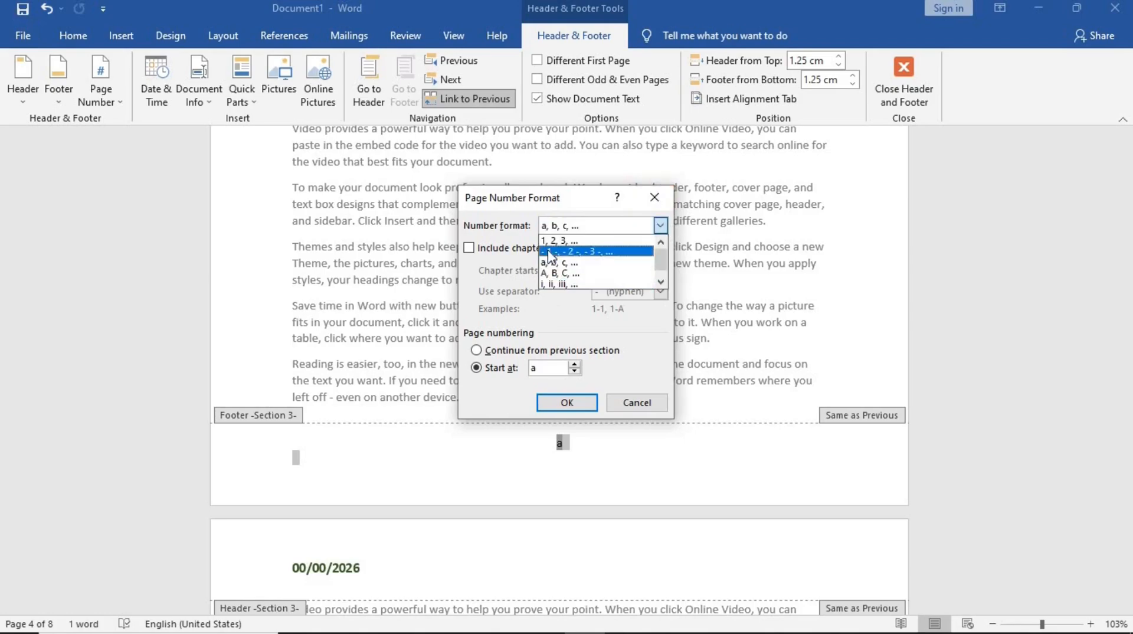
click(570, 241)
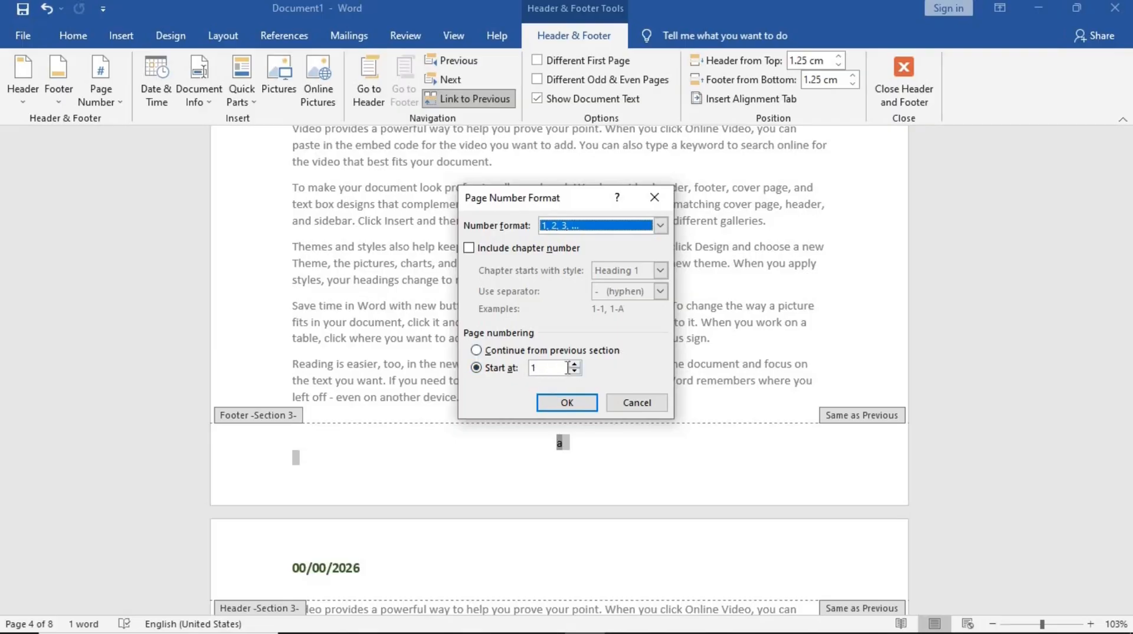
click(551, 401)
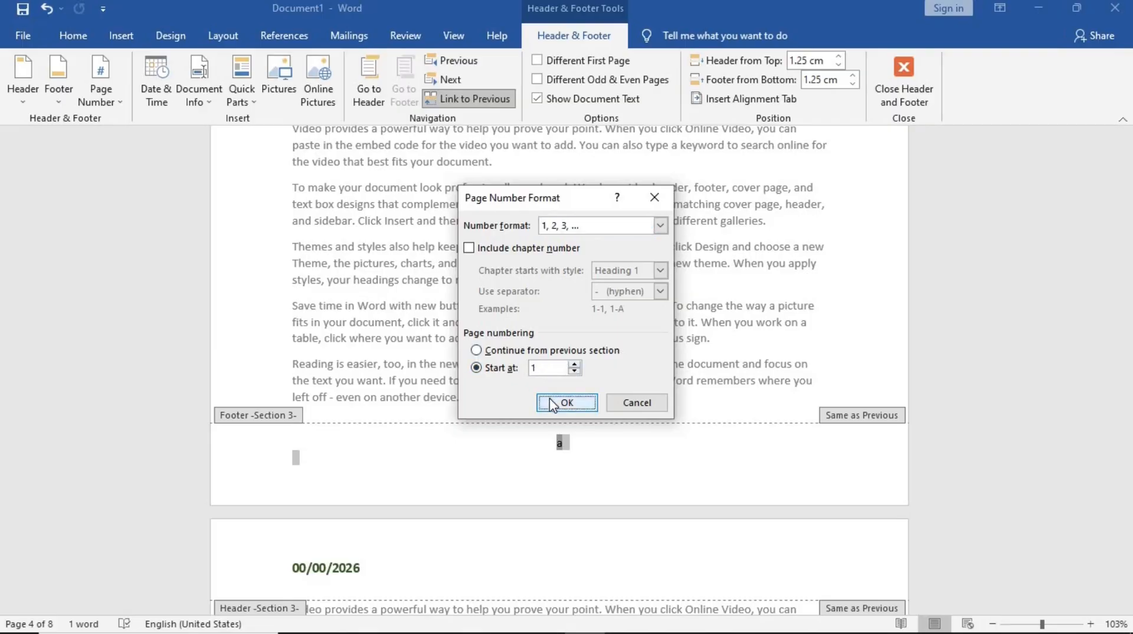
click(931, 72)
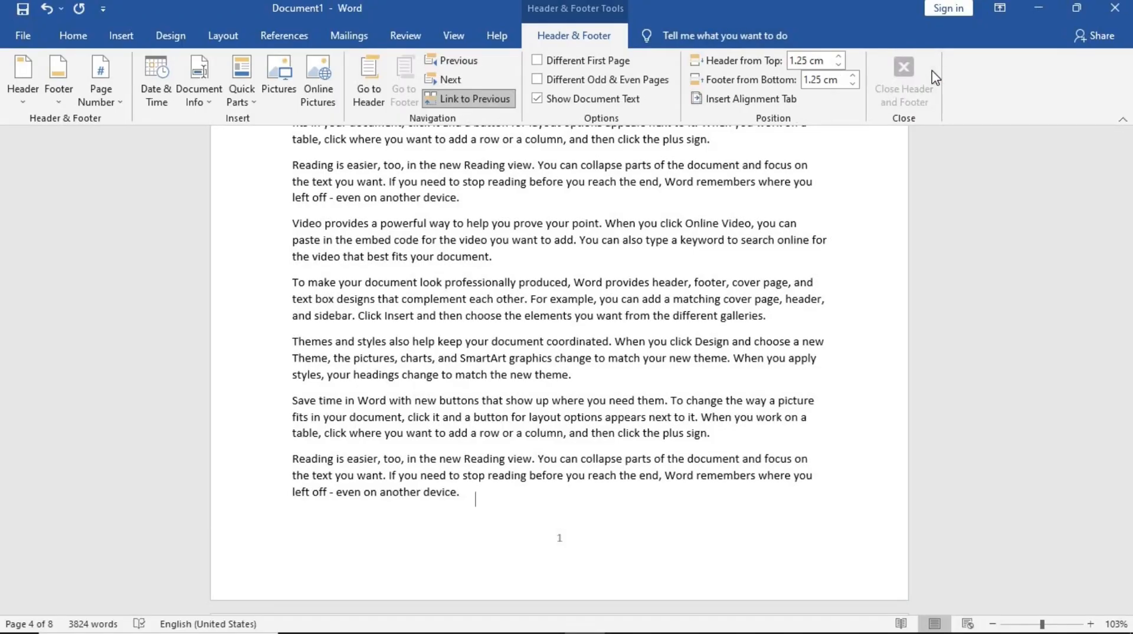
- Scroll through the pages to review the page numbers in each section's footer
scroll(617, 356, down, 3)
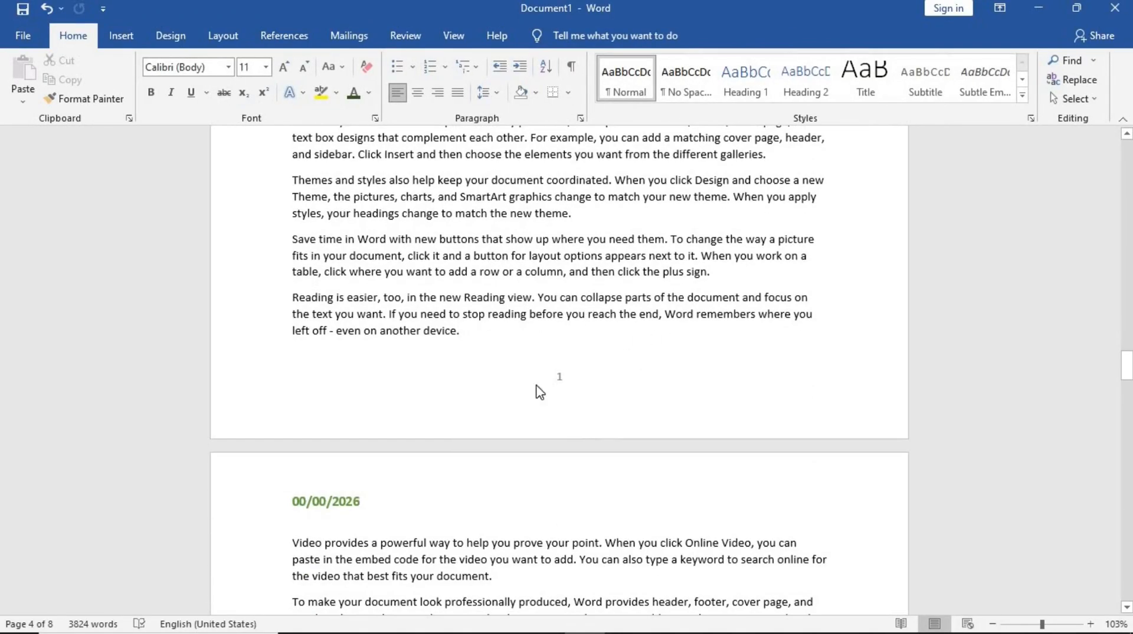
scroll(584, 384, down, 12)
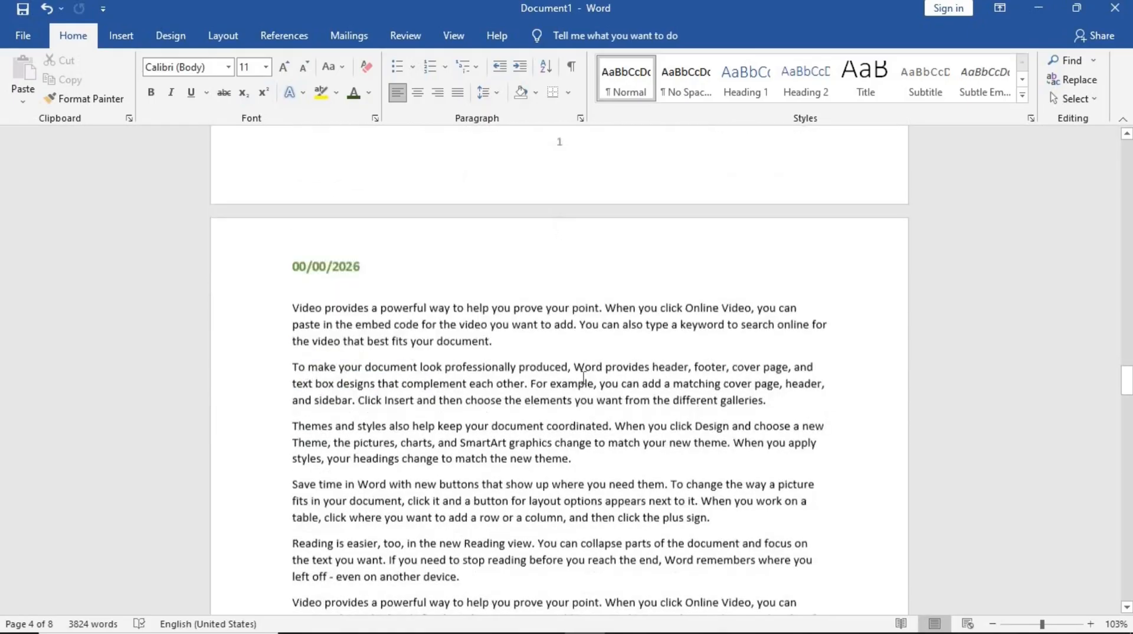
scroll(583, 378, down, 20)
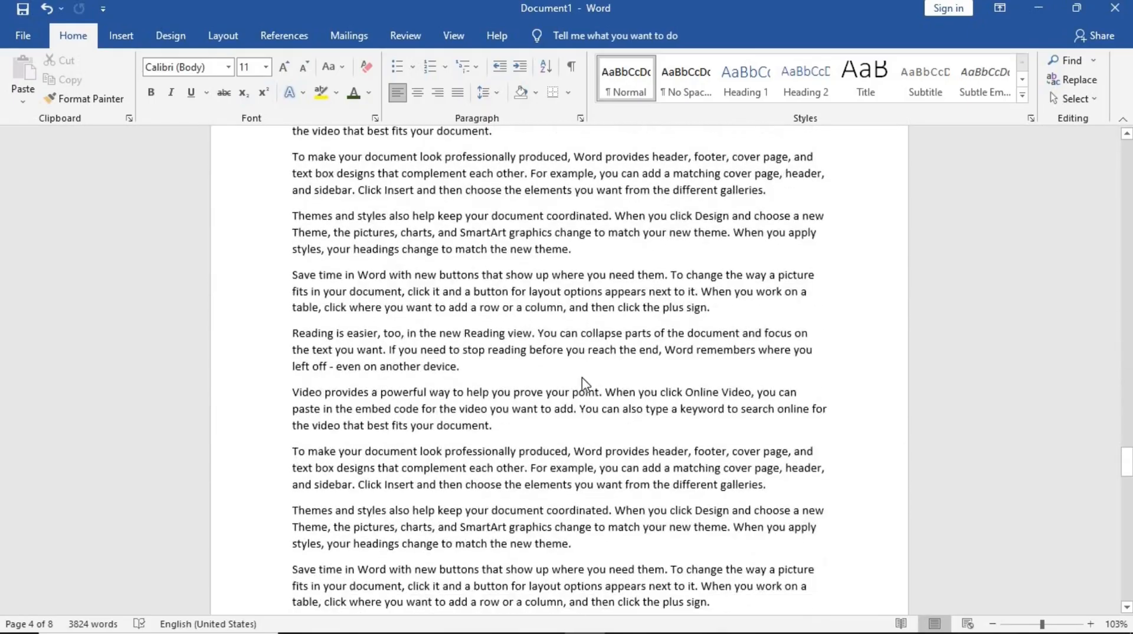
scroll(583, 378, down, 16)
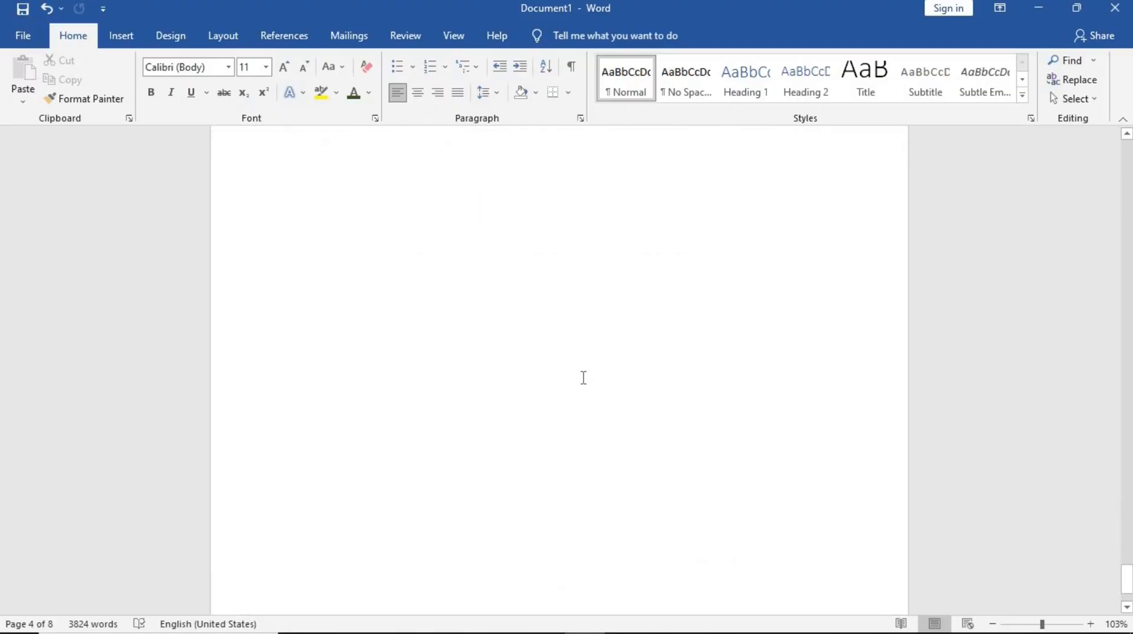
scroll(583, 380, down, 15)
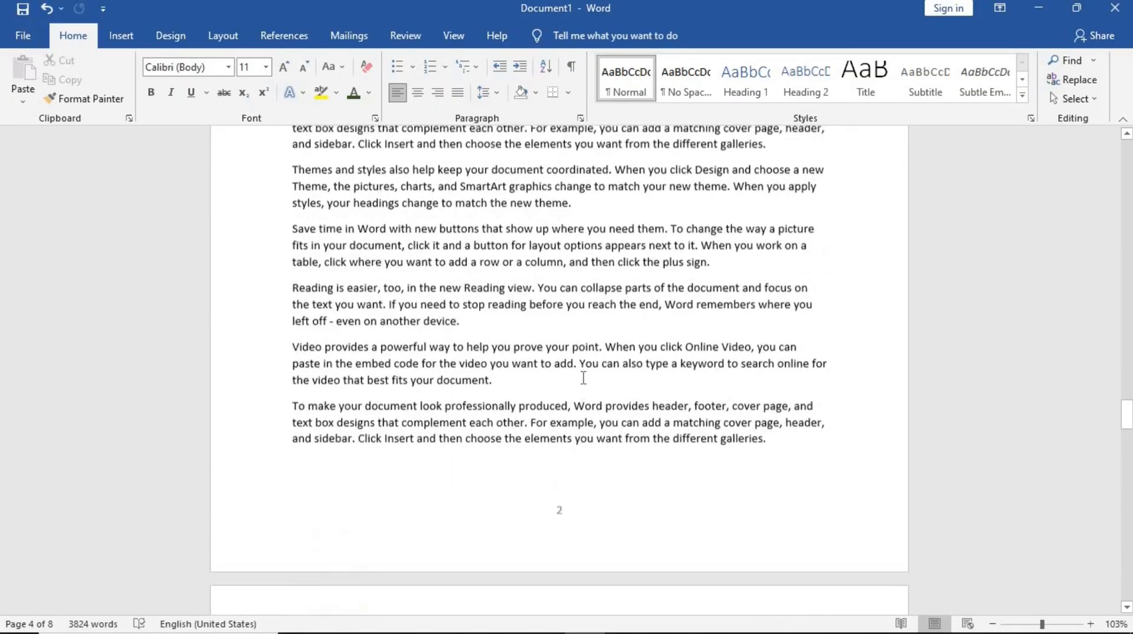
scroll(583, 377, down, 15)
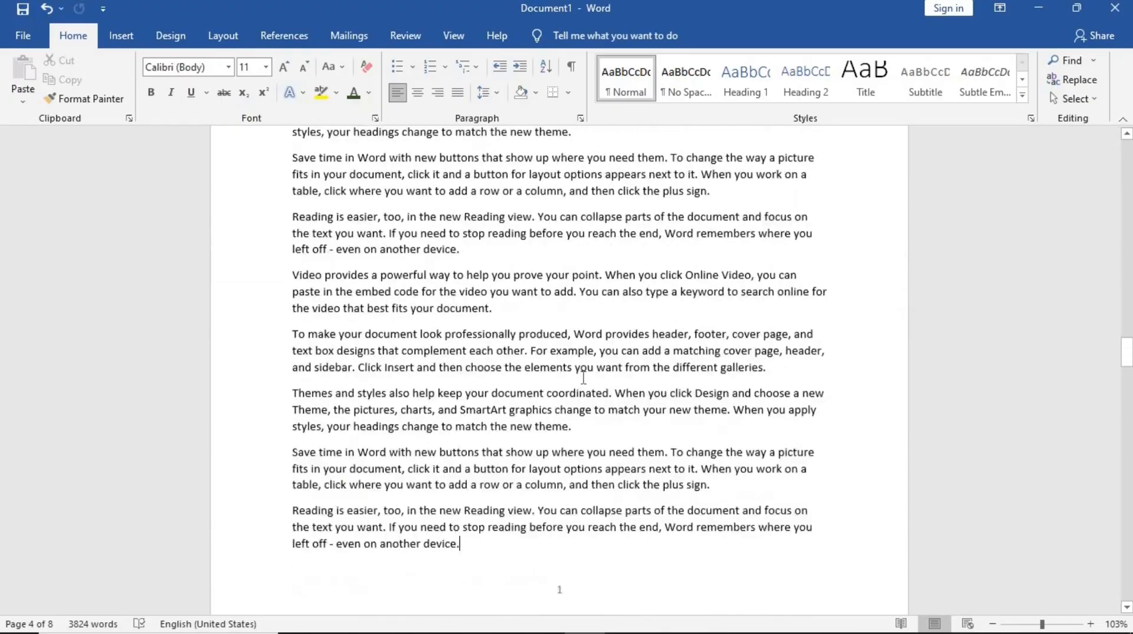
scroll(583, 472, up, 8)
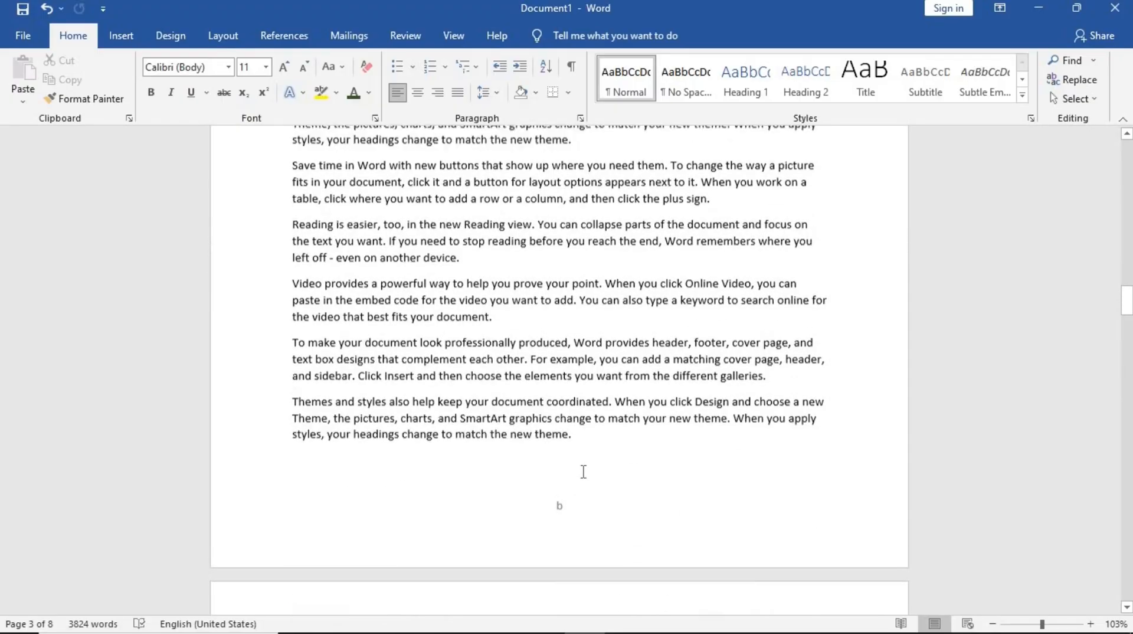
scroll(583, 472, up, 20)
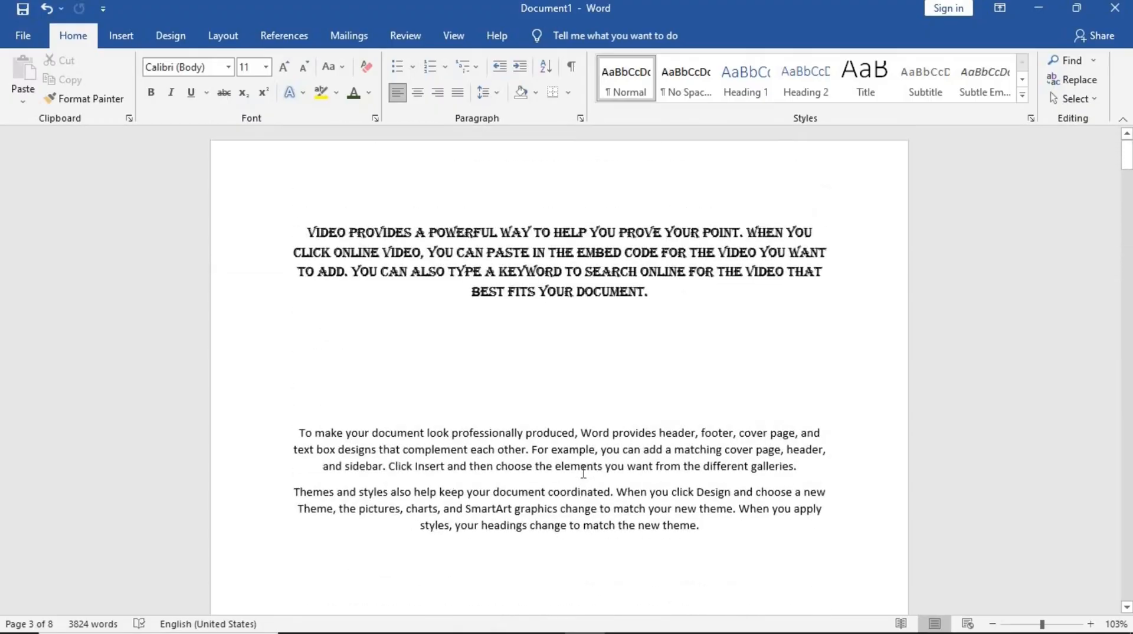
scroll(570, 496, down, 3)
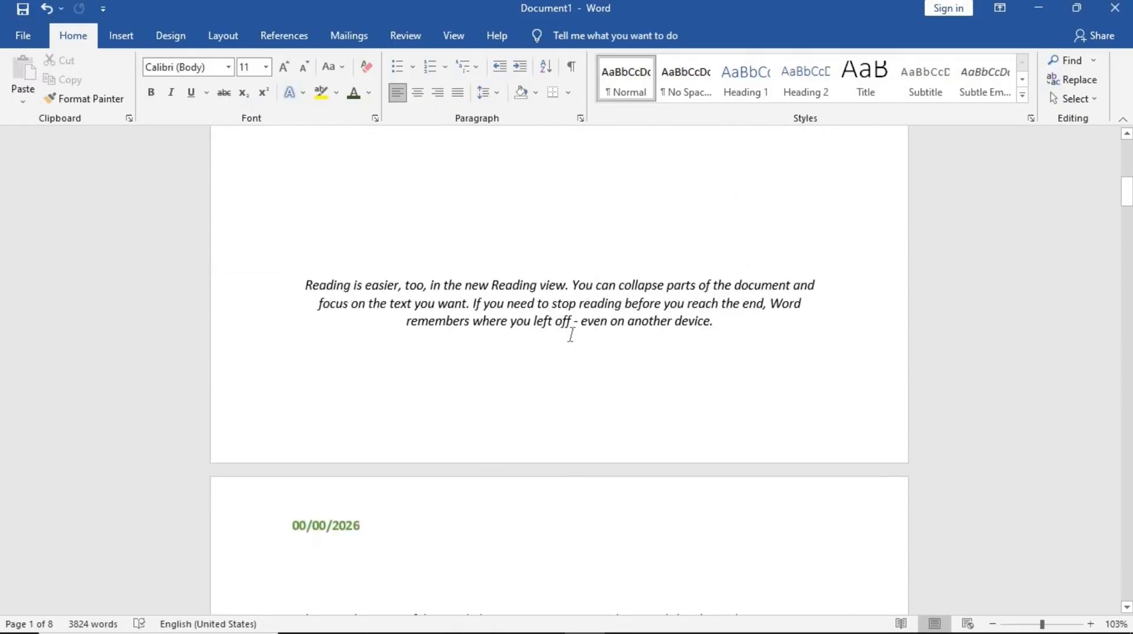
- Zoom out to 80% and scroll through the document to review the overall page layout
click(993, 624)
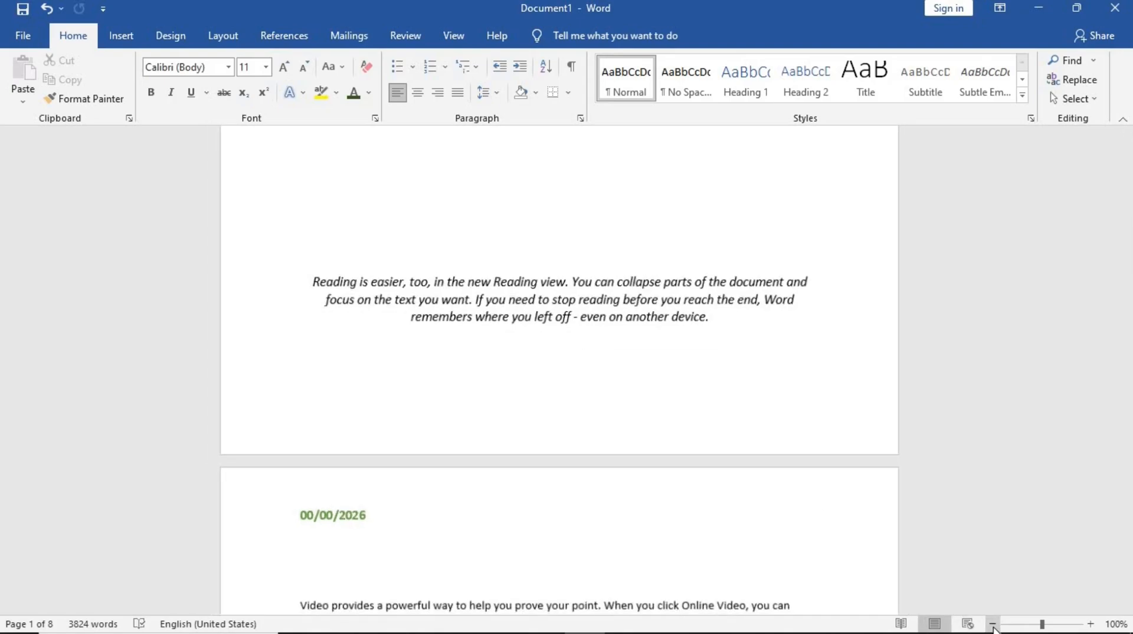
click(993, 623)
click(993, 627)
scroll(663, 296, up, 8)
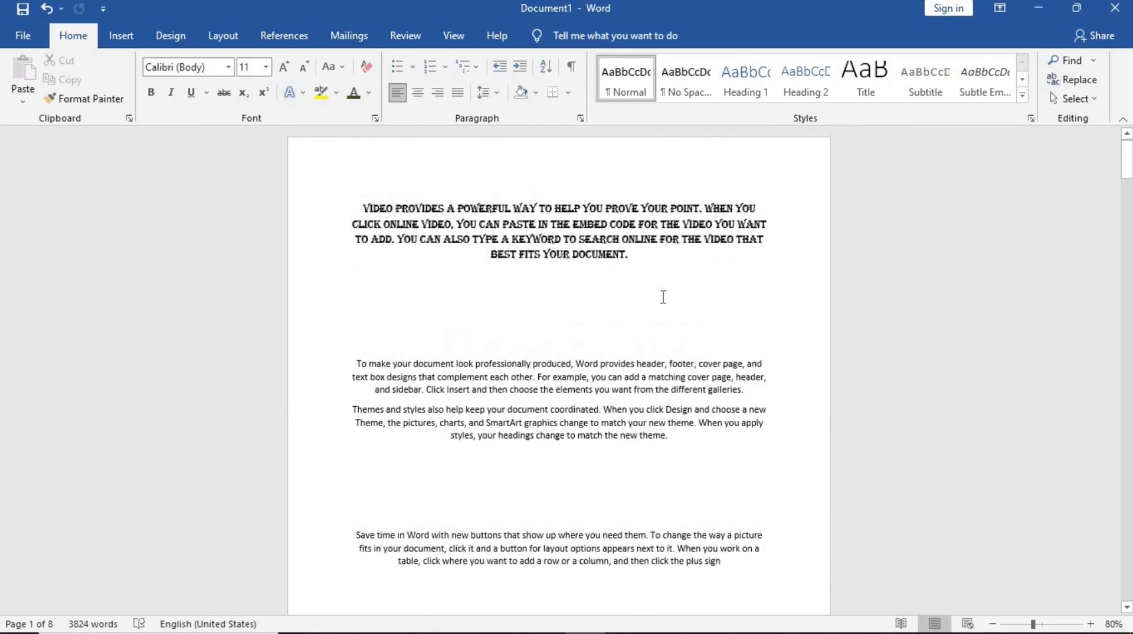
scroll(663, 296, down, 3)
scroll(663, 297, down, 3)
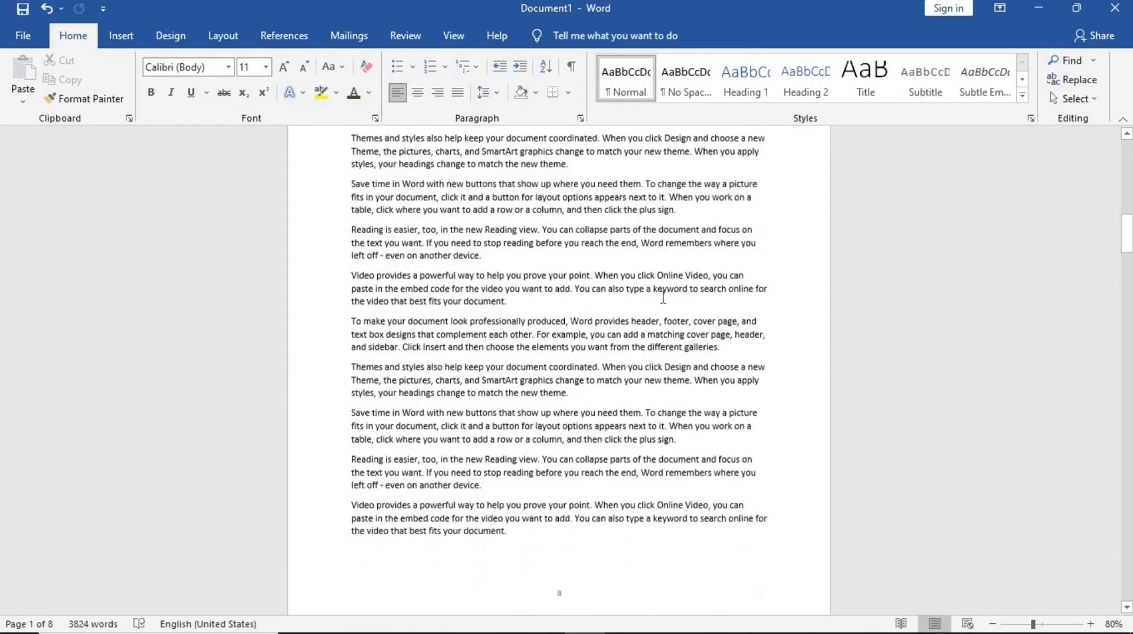
scroll(664, 297, down, 10)
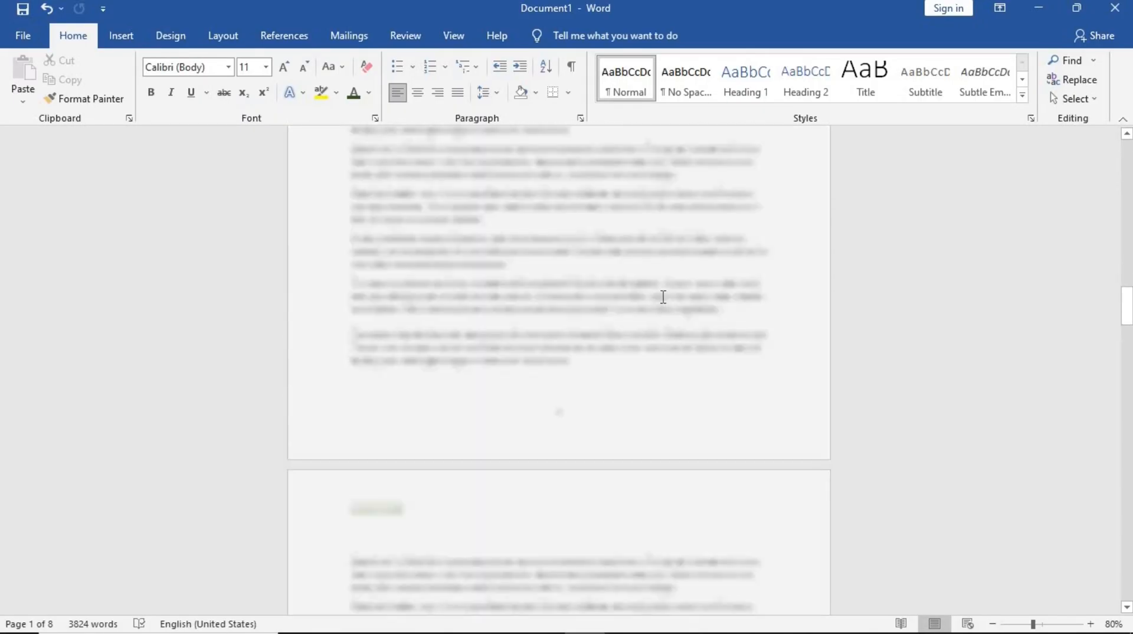
scroll(663, 297, up, 20)
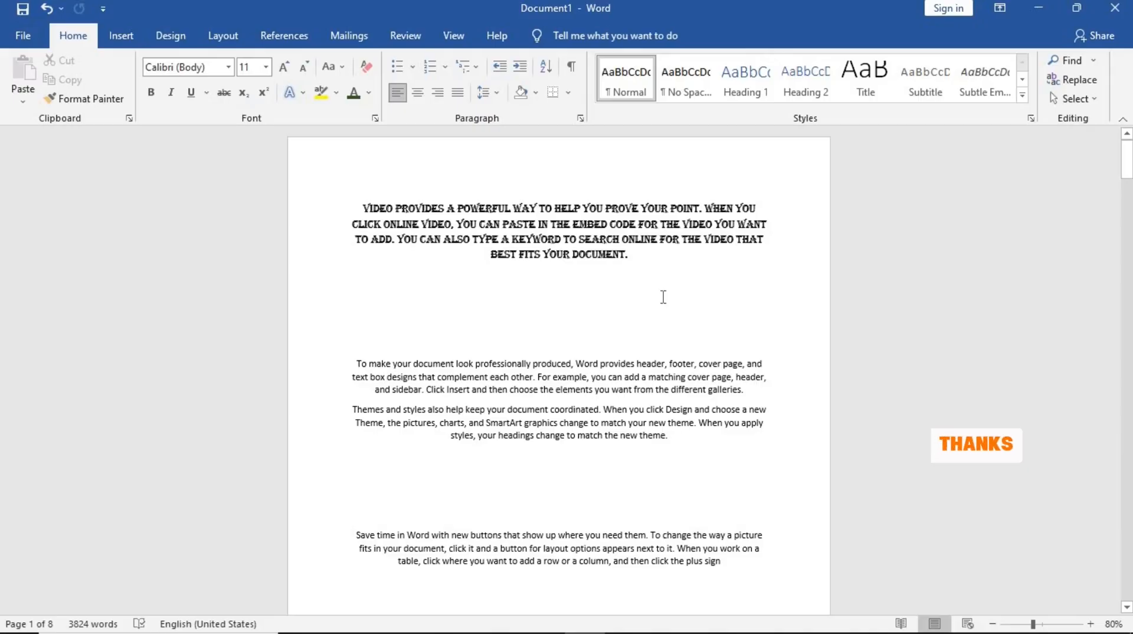
scroll(664, 296, down, 2)
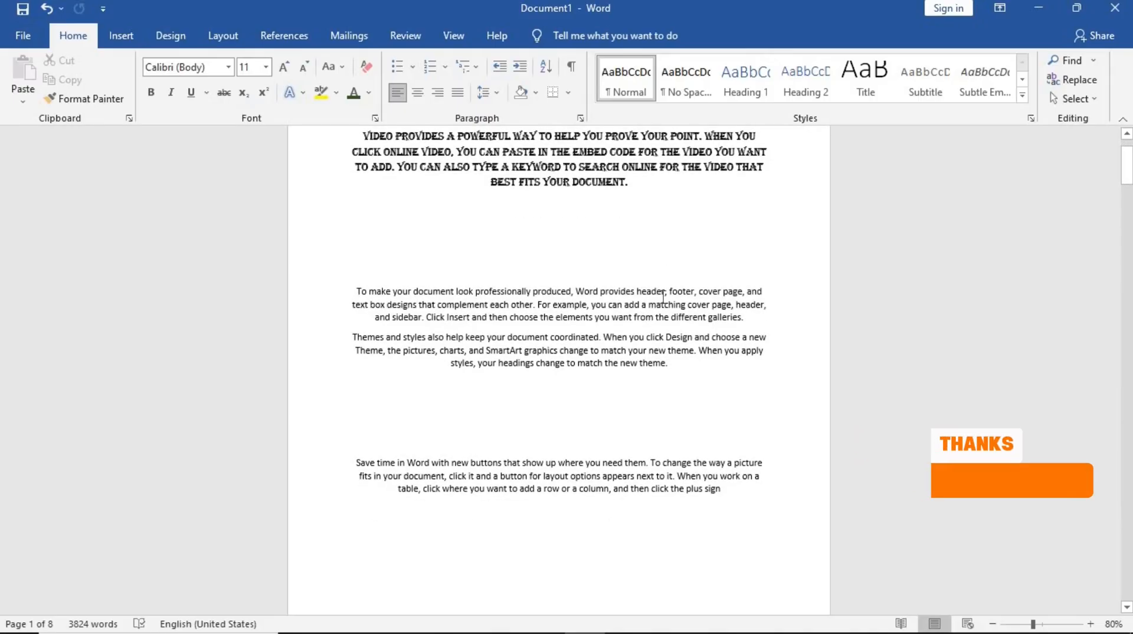
scroll(663, 297, up, 2)
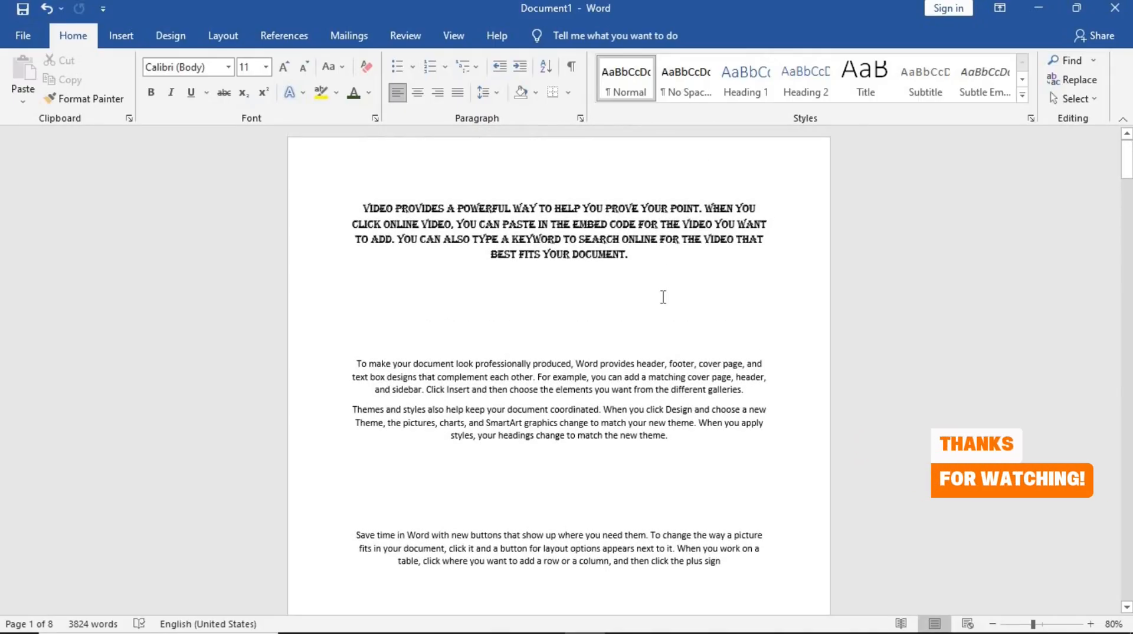